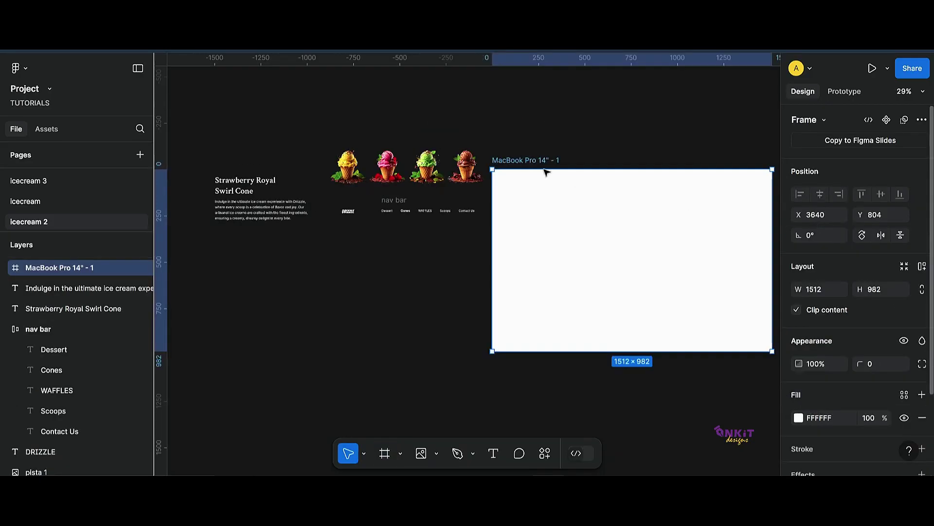
Step: Move the MacBook Pro 14" frame below the ice cream and nav bar assets and rename it 1
{"action": "left_click_drag", "start_coordinate": [542, 161], "coordinate": [296, 291]}
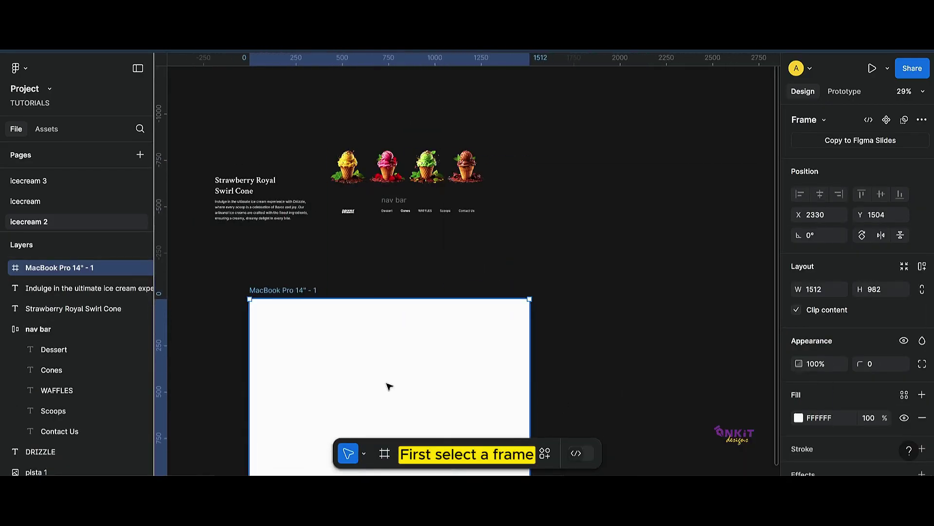
{"action": "scroll", "coordinate": [388, 384], "scroll_direction": "down", "scroll_amount": 1}
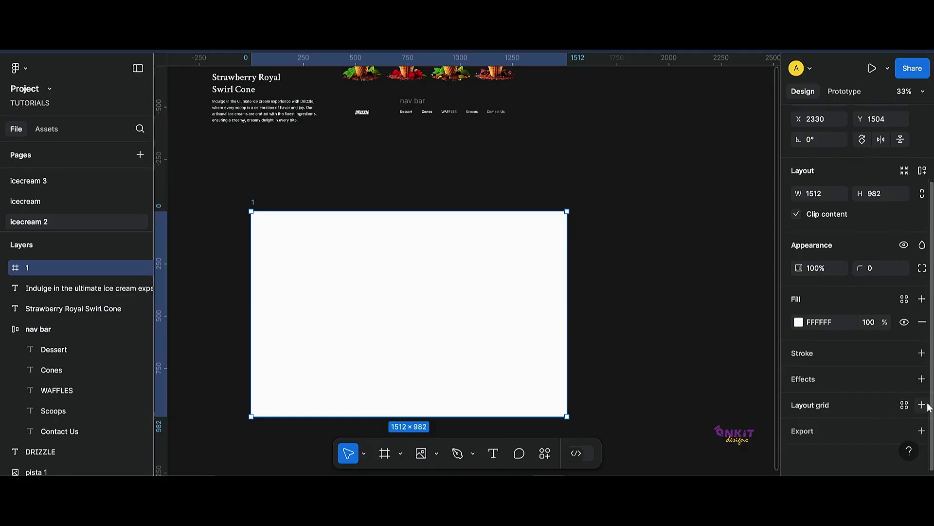
Step: Add a layout grid to frame 1, change it to columns and set the count to 12
{"action": "left_click", "coordinate": [922, 404]}
{"action": "left_click", "coordinate": [799, 428]}
{"action": "left_click_drag", "start_coordinate": [716, 407], "coordinate": [674, 236]}
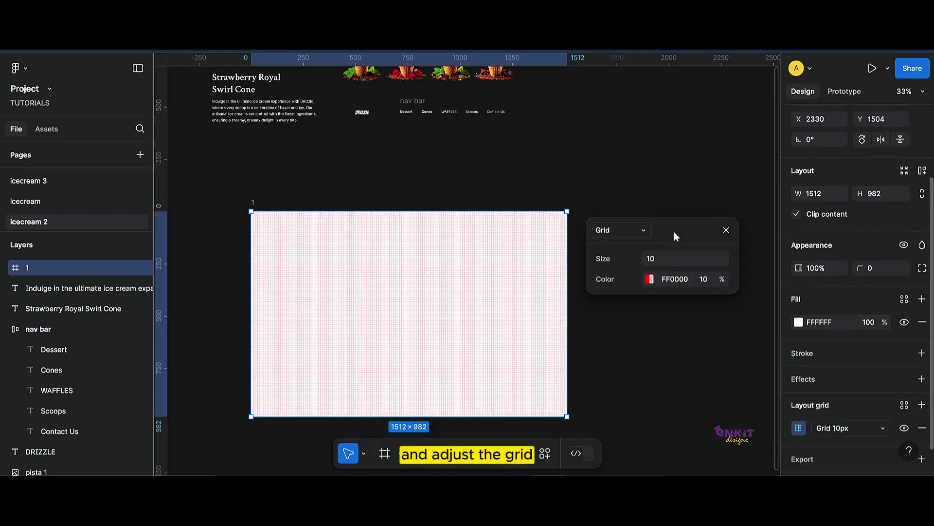
{"action": "left_click", "coordinate": [621, 230]}
{"action": "left_click", "coordinate": [633, 244]}
{"action": "left_click", "coordinate": [661, 259]}
{"action": "type", "text": "12"}
{"action": "key", "text": "Return"}
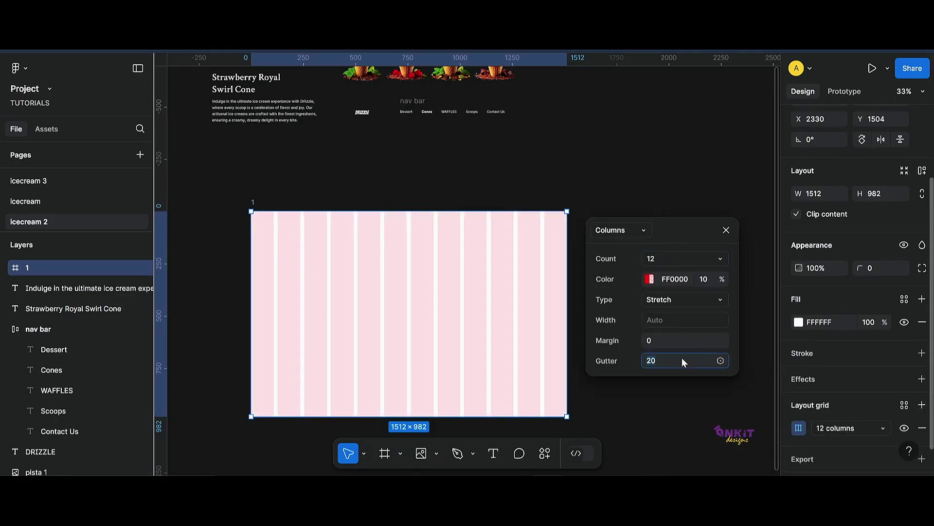
Step: Set the column grid's margin to 144 and close the grid settings
{"action": "left_click", "coordinate": [681, 346]}
{"action": "type", "text": "144"}
{"action": "key", "text": "Return"}
{"action": "left_click", "coordinate": [246, 252]}
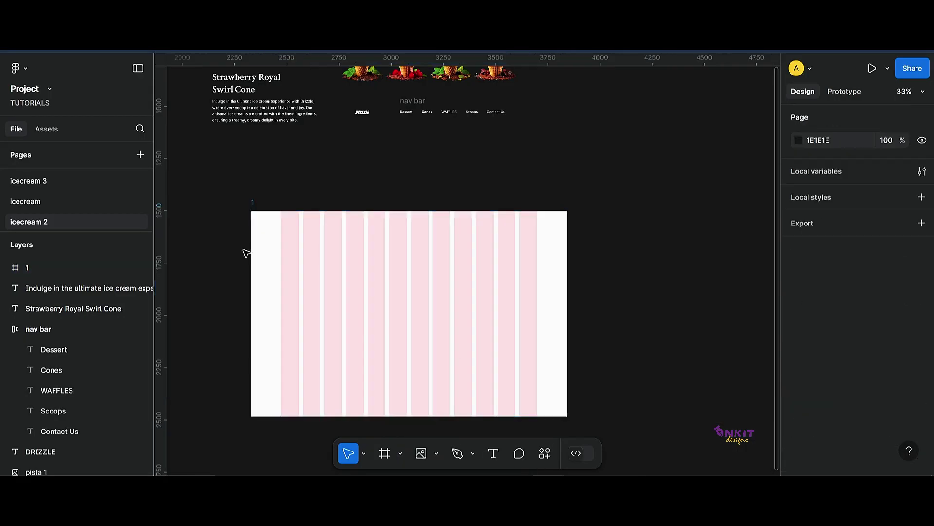
Step: Reposition frame 1 closer to the assets and fill it with a brightened pink sampled from the strawberry scoop
{"action": "left_click_drag", "start_coordinate": [252, 202], "coordinate": [397, 169]}
{"action": "scroll", "coordinate": [704, 295], "scroll_direction": "up", "scroll_amount": 2}
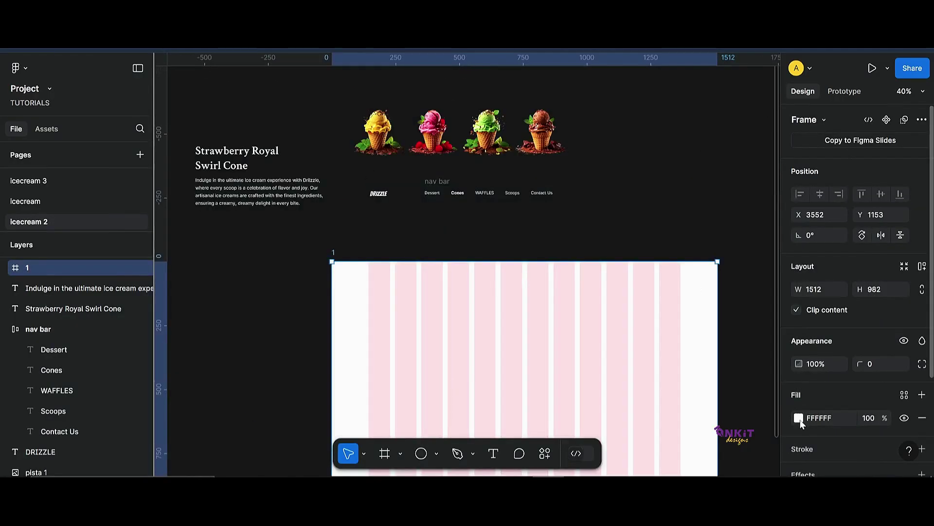
{"action": "left_click", "coordinate": [799, 417]}
{"action": "left_click", "coordinate": [645, 332]}
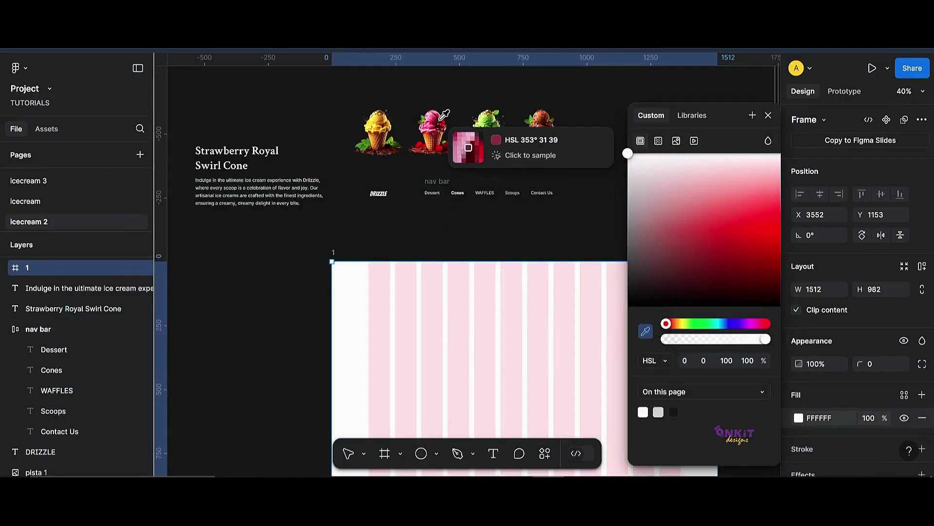
{"action": "left_click", "coordinate": [433, 128]}
{"action": "left_click_drag", "start_coordinate": [708, 221], "coordinate": [717, 210]}
{"action": "key", "text": "Escape"}
Step: Move the DRIZZLE logo into frame 1 at X 144, Y 40, aligned with the first grid column
{"action": "scroll", "coordinate": [675, 303], "scroll_direction": "down", "scroll_amount": 1}
{"action": "left_click_drag", "start_coordinate": [379, 185], "coordinate": [377, 278]}
{"action": "scroll", "coordinate": [370, 265], "scroll_direction": "up", "scroll_amount": 5}
{"action": "scroll", "coordinate": [369, 242], "scroll_direction": "up", "scroll_amount": 4}
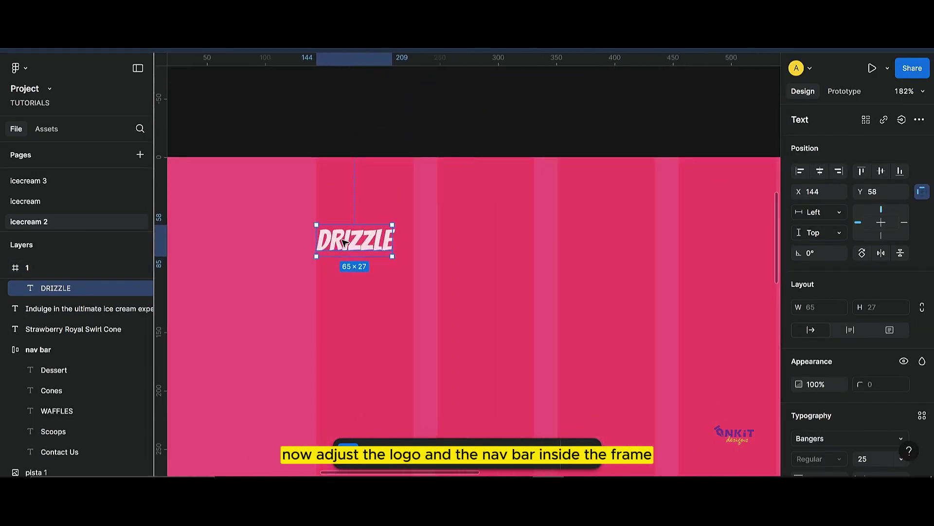
{"action": "left_click_drag", "start_coordinate": [340, 242], "coordinate": [341, 220]}
Step: Increase the DRIZZLE logo's font size to 31
{"action": "scroll", "coordinate": [888, 399], "scroll_direction": "down", "scroll_amount": 2}
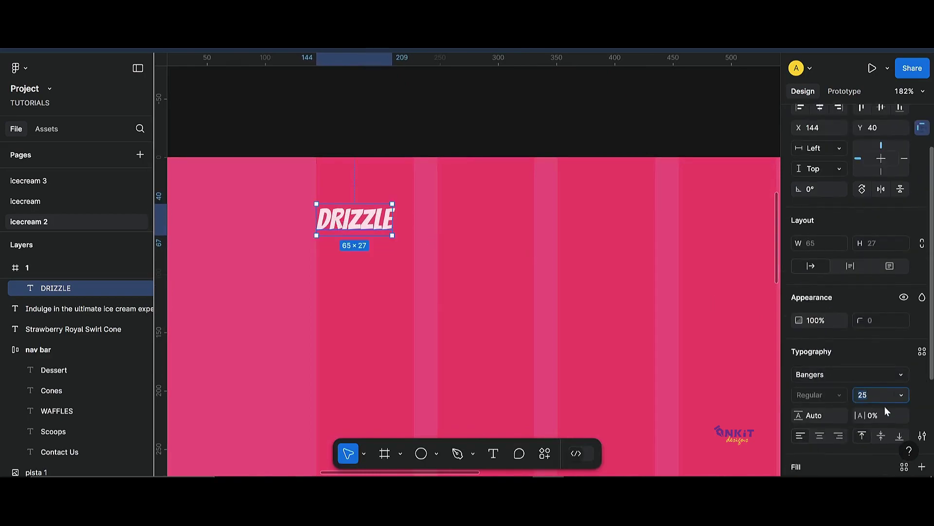
{"action": "key", "text": "Up"}
{"action": "key", "text": "Up"}
{"action": "key", "text": "Up"}
{"action": "key", "text": "Up"}
{"action": "key", "text": "Up"}
{"action": "key", "text": "Up"}
{"action": "left_click", "coordinate": [385, 225]}
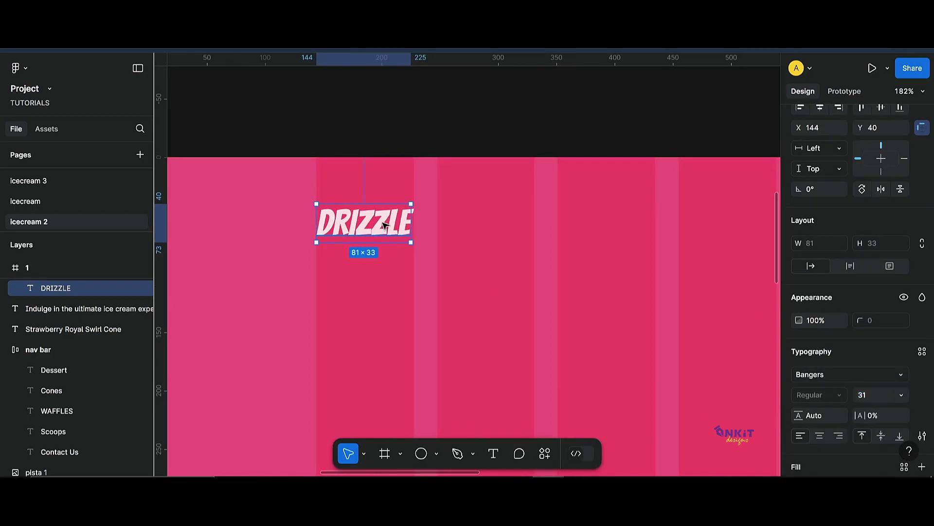
{"action": "left_click", "coordinate": [500, 324]}
Step: Move the nav bar into frame 1 on the same row as the DRIZZLE logo
{"action": "scroll", "coordinate": [501, 323], "scroll_direction": "down", "scroll_amount": 5}
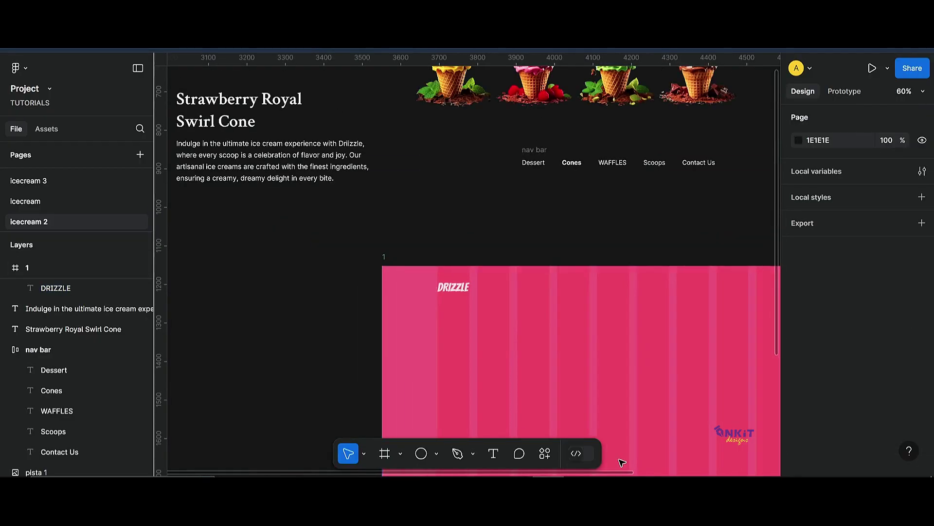
{"action": "scroll", "coordinate": [622, 462], "scroll_direction": "right", "scroll_amount": 5}
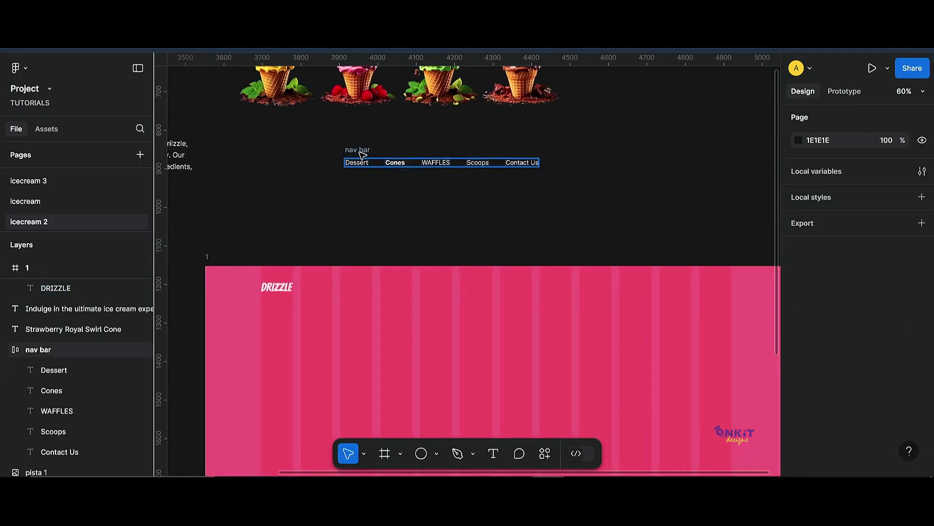
{"action": "left_click_drag", "start_coordinate": [363, 155], "coordinate": [395, 285]}
{"action": "scroll", "coordinate": [395, 285], "scroll_direction": "up", "scroll_amount": 3}
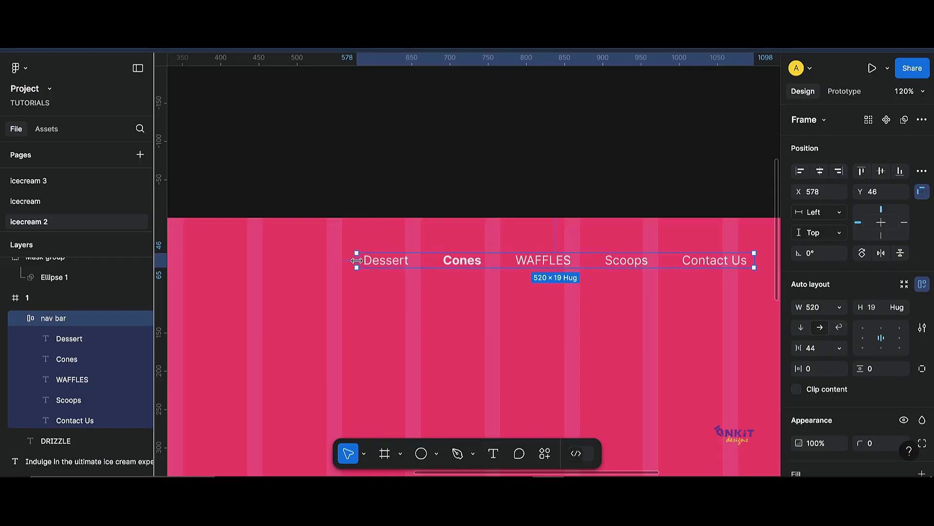
Step: Widen the nav bar to 539 and shift it slightly towards the logo
{"action": "left_click_drag", "start_coordinate": [357, 260], "coordinate": [346, 259]}
{"action": "scroll", "coordinate": [590, 269], "scroll_direction": "down", "scroll_amount": 3}
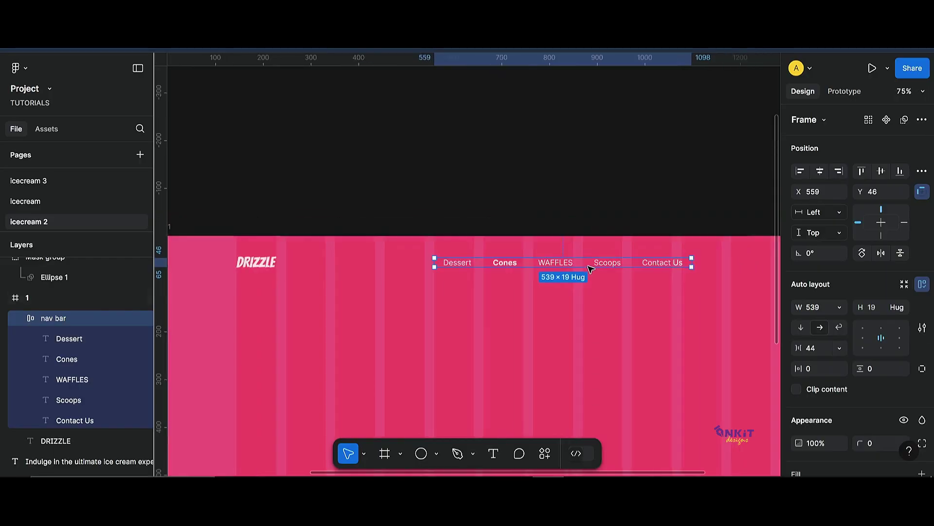
{"action": "left_click_drag", "start_coordinate": [574, 265], "coordinate": [542, 264]}
{"action": "scroll", "coordinate": [653, 360], "scroll_direction": "down", "scroll_amount": 2}
{"action": "scroll", "coordinate": [653, 361], "scroll_direction": "right", "scroll_amount": 3}
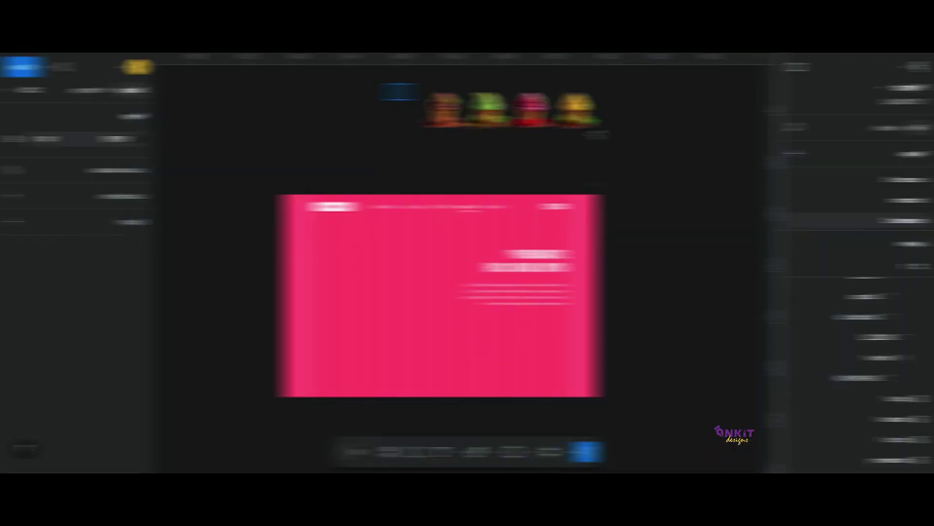
Step: Move the four ice cream cone images together to just below frame 1
{"action": "left_click_drag", "start_coordinate": [394, 119], "coordinate": [401, 436]}
{"action": "scroll", "coordinate": [553, 302], "scroll_direction": "down", "scroll_amount": 3}
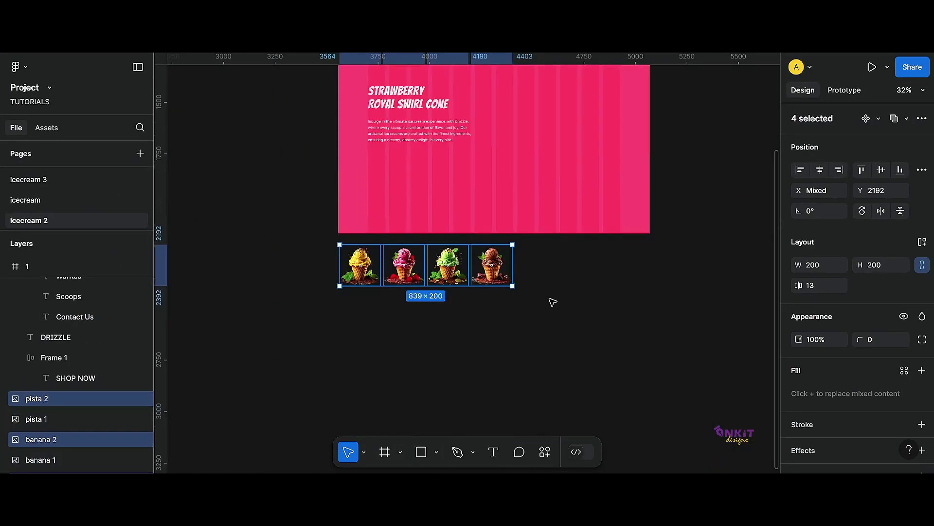
{"action": "scroll", "coordinate": [553, 302], "scroll_direction": "up", "scroll_amount": 3}
{"action": "left_click", "coordinate": [560, 324]}
{"action": "scroll", "coordinate": [477, 311], "scroll_direction": "down", "scroll_amount": 2}
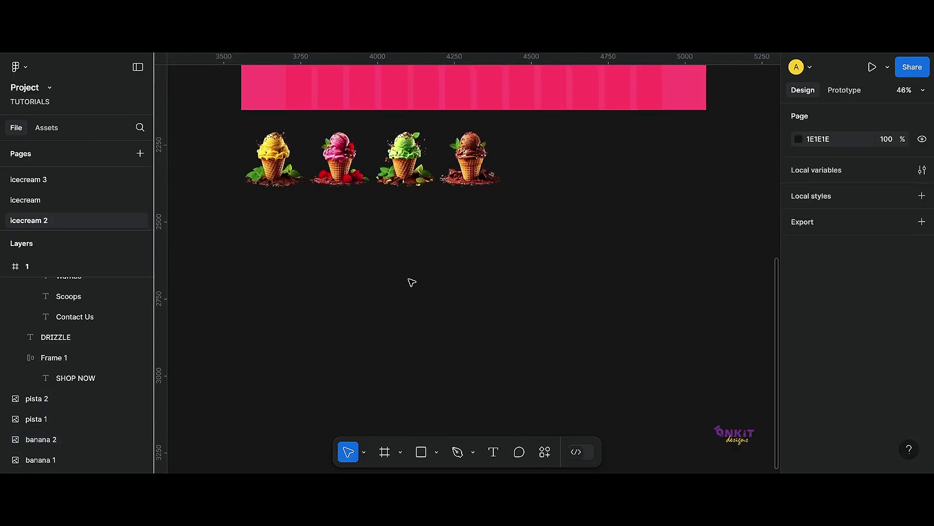
Step: Draw a circle about 191 × 191 on the empty canvas below the cone images
{"action": "scroll", "coordinate": [399, 271], "scroll_direction": "up", "scroll_amount": 2}
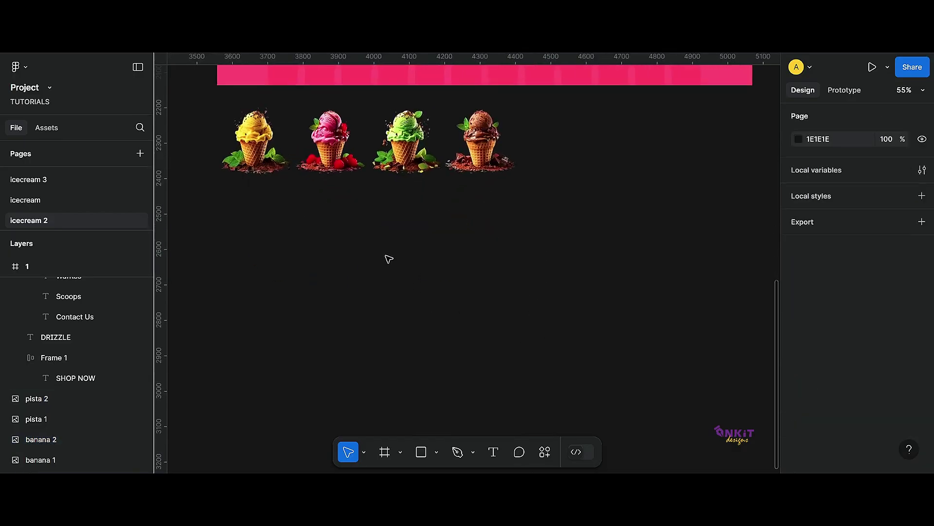
{"action": "left_click", "coordinate": [435, 453]}
{"action": "left_click", "coordinate": [426, 375]}
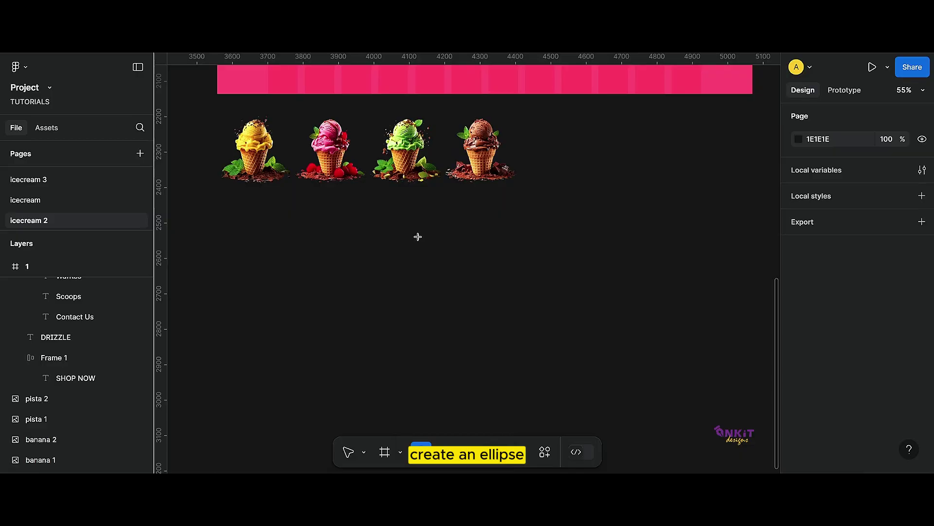
{"action": "left_click_drag", "start_coordinate": [415, 232], "coordinate": [478, 293]}
{"action": "left_click", "coordinate": [494, 286]}
{"action": "scroll", "coordinate": [494, 290], "scroll_direction": "up", "scroll_amount": 2}
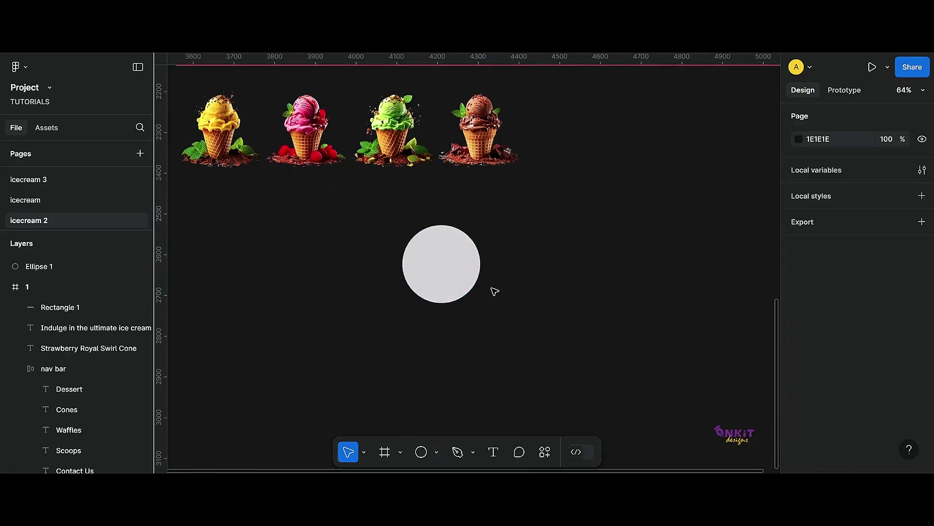
Step: Move the chocolate cone onto the circle, bring it to the front and position it at X 4110, Y 2542
{"action": "left_click", "coordinate": [484, 170]}
{"action": "left_click_drag", "start_coordinate": [484, 170], "coordinate": [447, 307]}
{"action": "right_click", "coordinate": [440, 290]}
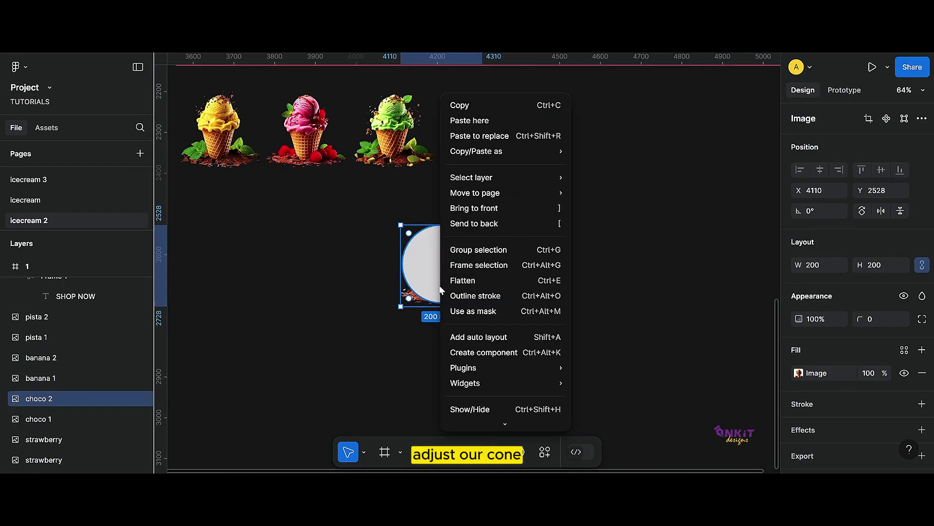
{"action": "left_click", "coordinate": [459, 208]}
{"action": "left_click_drag", "start_coordinate": [450, 268], "coordinate": [443, 270]}
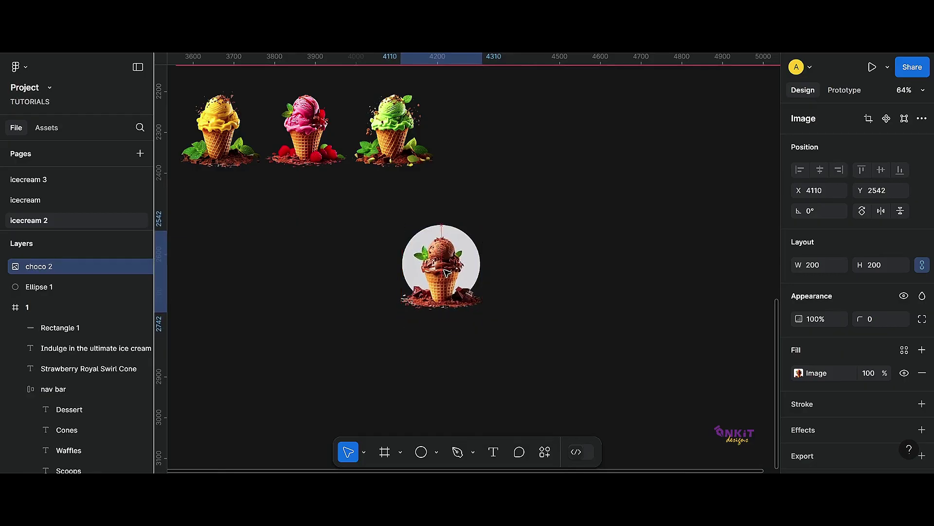
Step: Select the chocolate cone together with the circle and use the circle as a mask
{"action": "left_click_drag", "start_coordinate": [501, 235], "coordinate": [394, 328]}
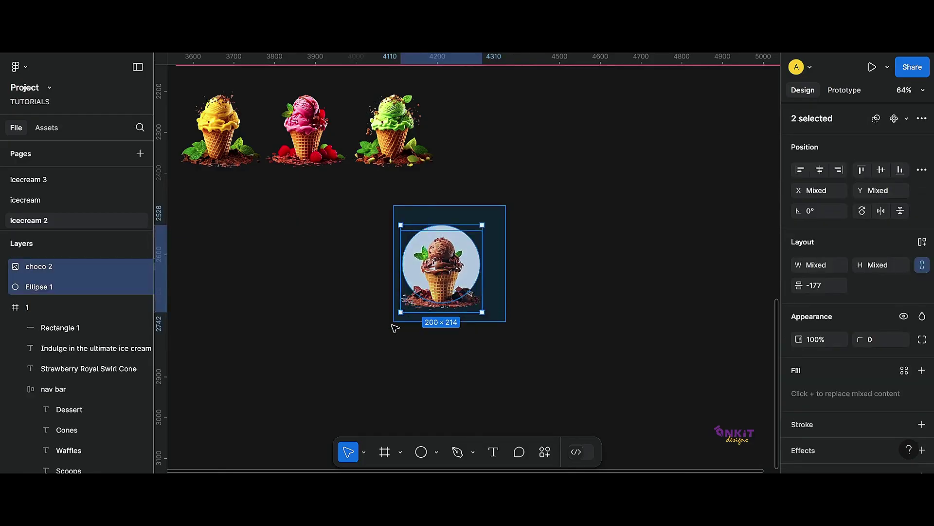
{"action": "right_click", "coordinate": [434, 264]}
{"action": "left_click", "coordinate": [468, 326]}
{"action": "left_click", "coordinate": [468, 315]}
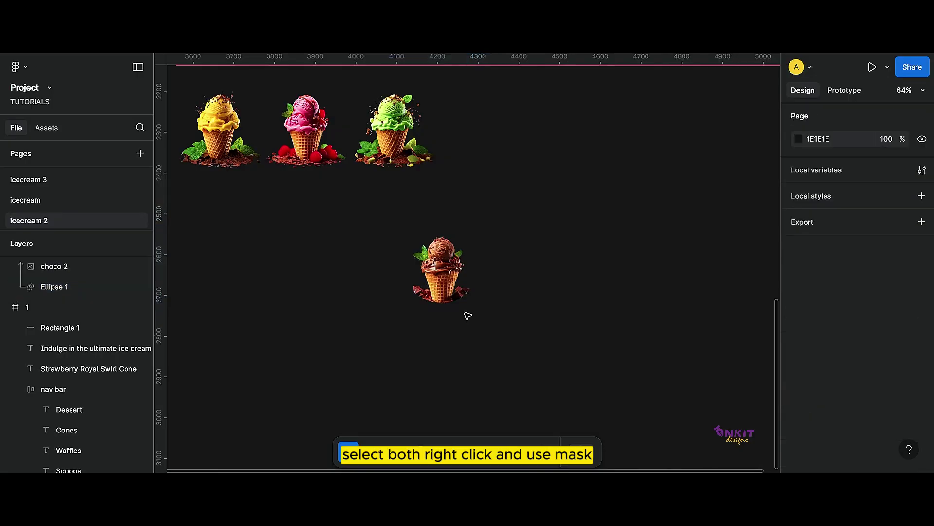
Step: Move the masked chocolate cone group into frame 1, directly below the description paragraph
{"action": "left_click", "coordinate": [403, 303]}
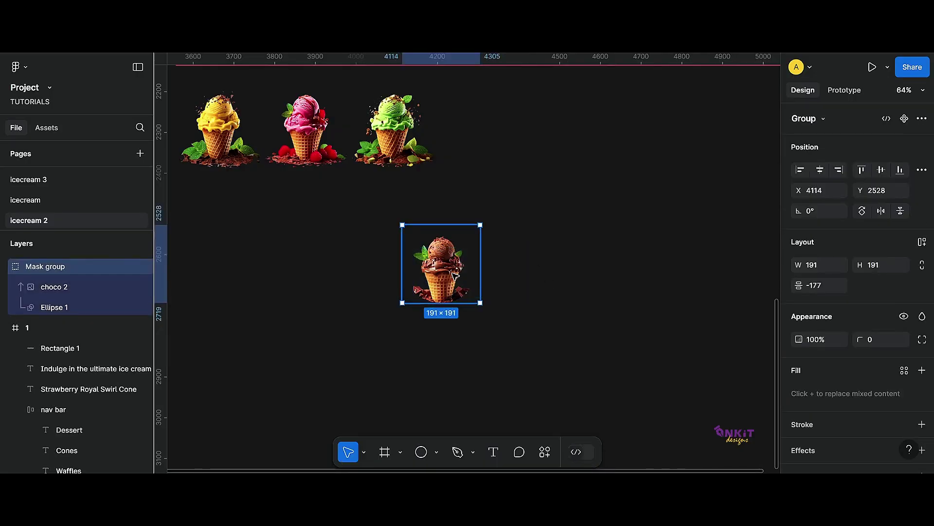
{"action": "scroll", "coordinate": [448, 281], "scroll_direction": "down", "scroll_amount": 5}
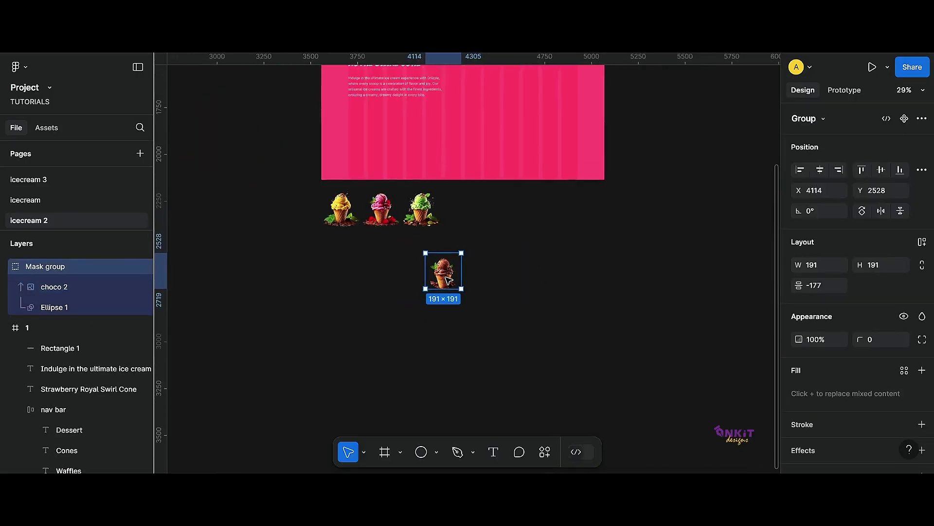
{"action": "left_click_drag", "start_coordinate": [449, 281], "coordinate": [366, 126]}
{"action": "scroll", "coordinate": [367, 125], "scroll_direction": "up", "scroll_amount": 5}
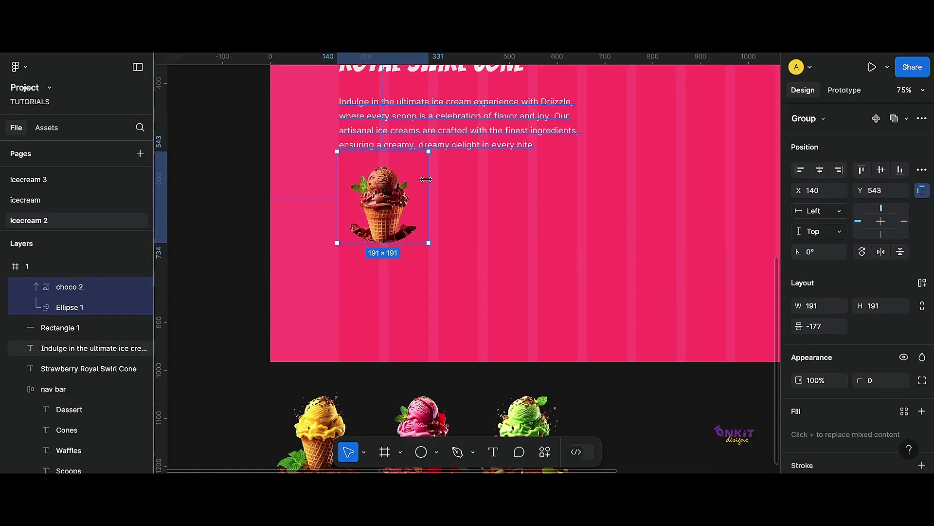
Step: Scale the masked cone group to 132 × 132 and place it at X 144, Y 579, 36 below the paragraph
{"action": "left_click_drag", "start_coordinate": [430, 156], "coordinate": [399, 192]}
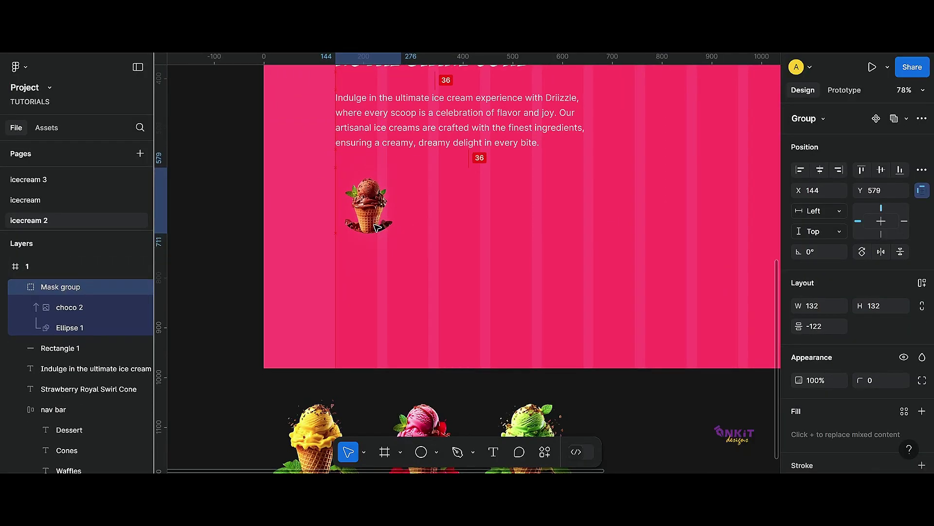
{"action": "left_click", "coordinate": [477, 243]}
{"action": "scroll", "coordinate": [485, 244], "scroll_direction": "down", "scroll_amount": 3}
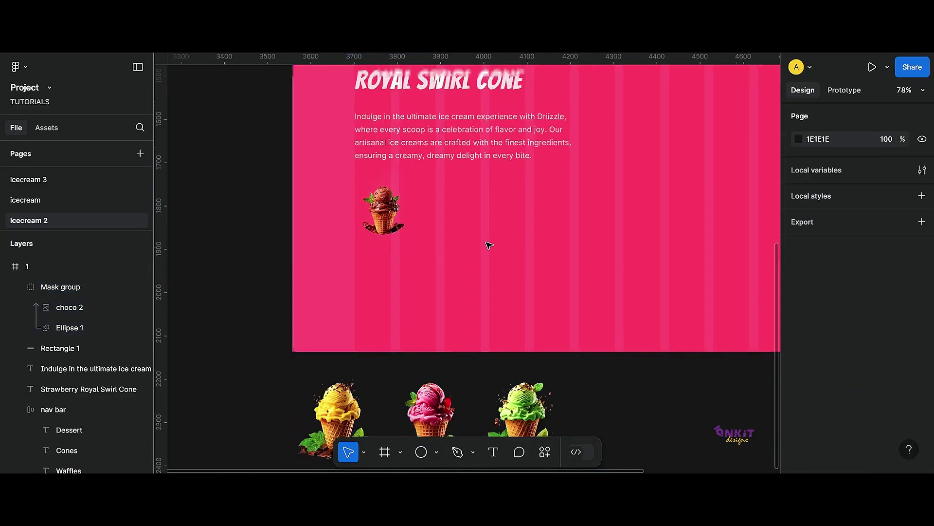
{"action": "scroll", "coordinate": [527, 326], "scroll_direction": "right", "scroll_amount": 3}
{"action": "scroll", "coordinate": [528, 326], "scroll_direction": "up", "scroll_amount": 5}
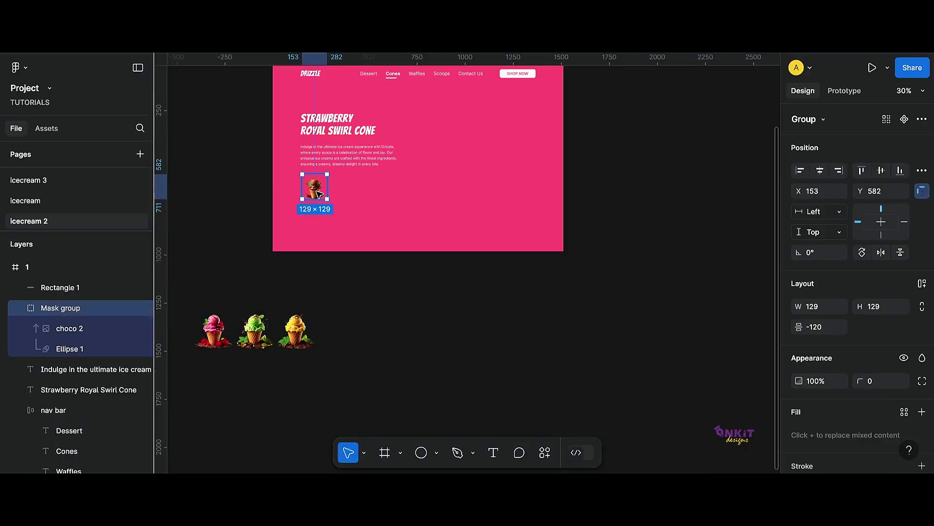
Step: Place a duplicate of the chocolate cone mask group on the canvas below frame 1, beside the other cones
{"action": "left_click_drag", "start_coordinate": [318, 194], "coordinate": [392, 323]}
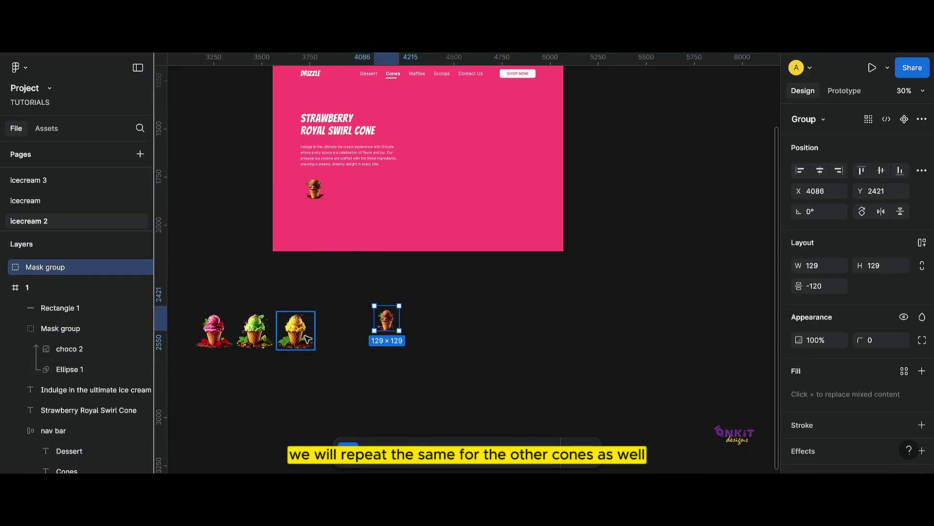
{"action": "scroll", "coordinate": [387, 340], "scroll_direction": "up", "scroll_amount": 5}
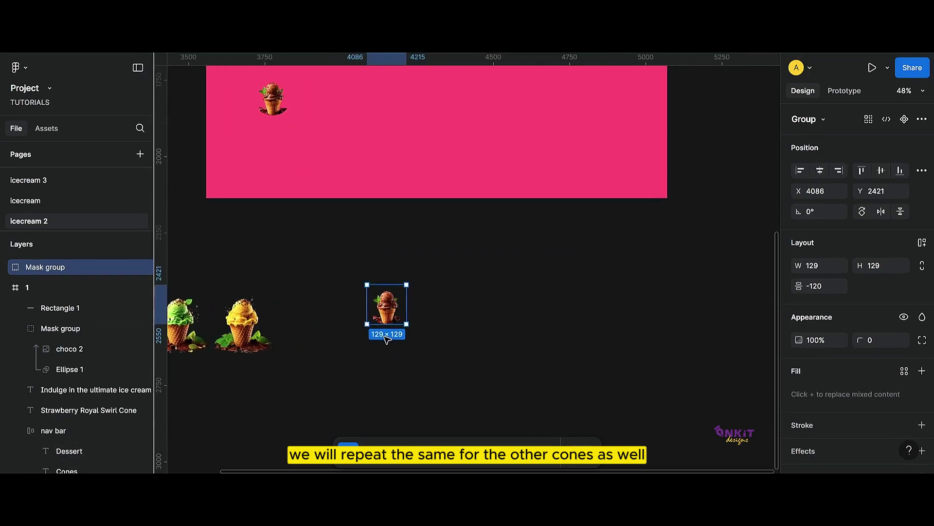
{"action": "scroll", "coordinate": [387, 339], "scroll_direction": "up", "scroll_amount": 2}
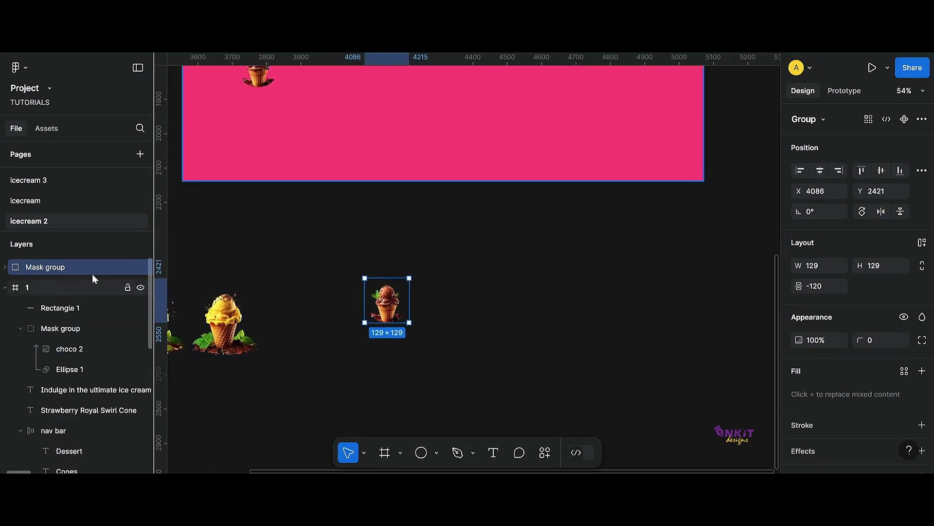
Step: Rename the duplicated mask group layer as Mask STRAWBERRY
{"action": "double_click", "coordinate": [54, 267]}
{"action": "left_click", "coordinate": [55, 268]}
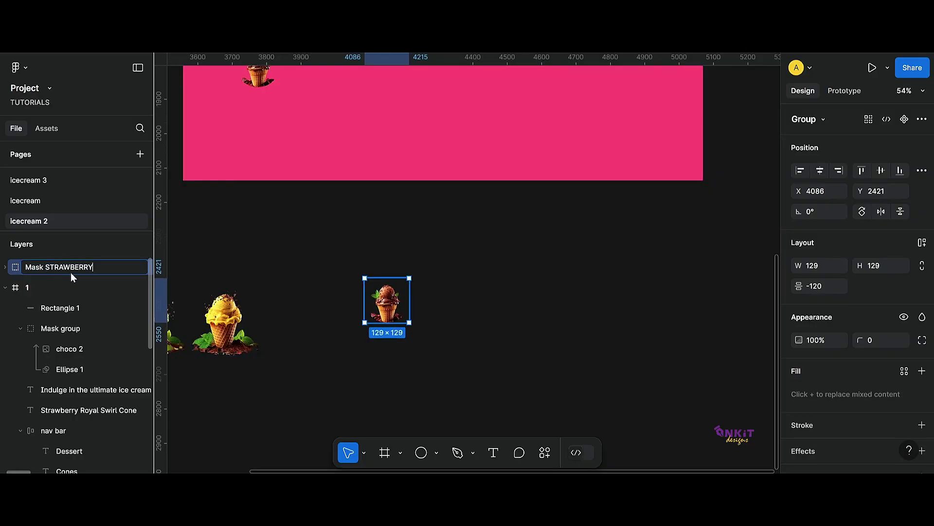
{"action": "left_click", "coordinate": [323, 323]}
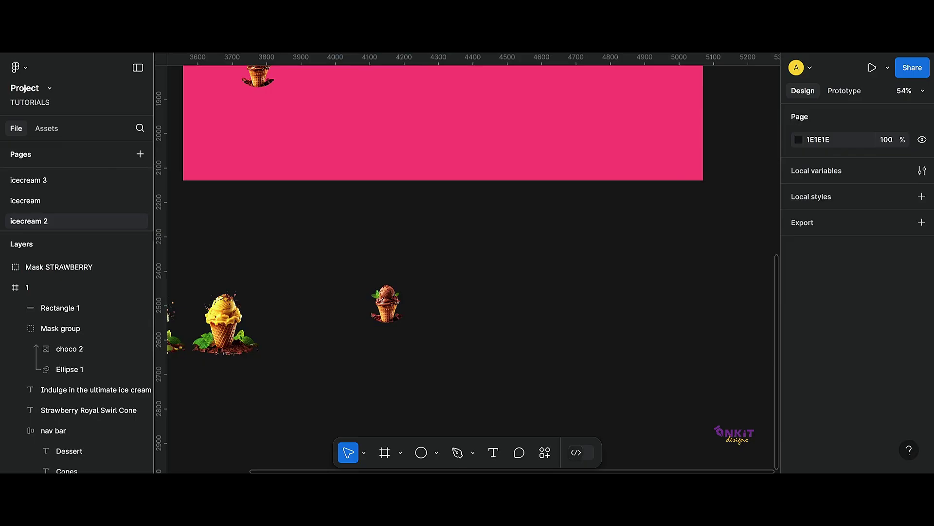
Step: Rename the canvas copy of the Mask CHOCOLATE group below frame 1 as Mask STRAWBERRY
{"action": "scroll", "coordinate": [448, 351], "scroll_direction": "left", "scroll_amount": 5}
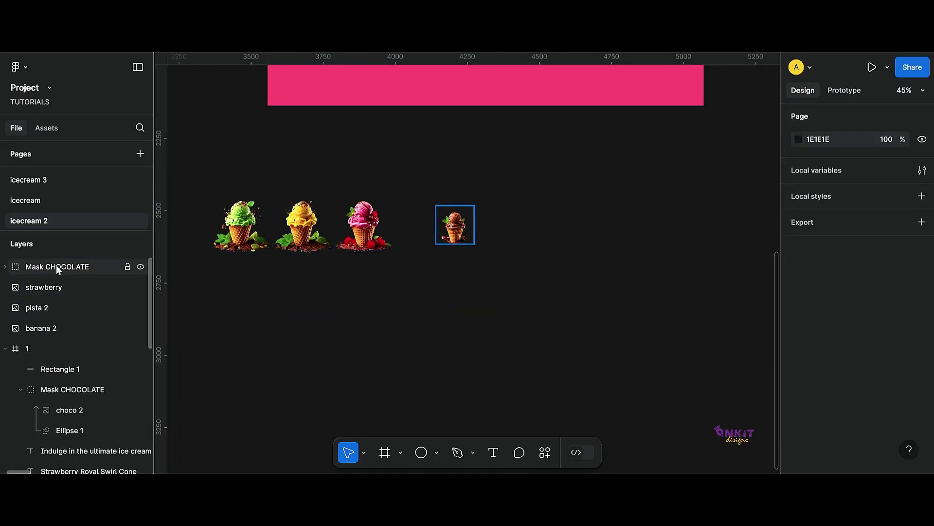
{"action": "left_click", "coordinate": [57, 267]}
{"action": "left_click", "coordinate": [21, 389]}
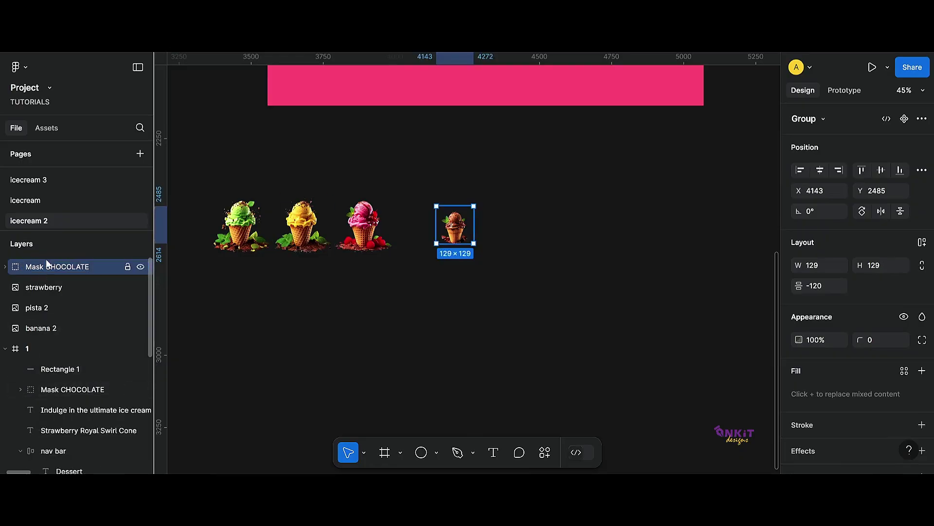
{"action": "double_click", "coordinate": [49, 268]}
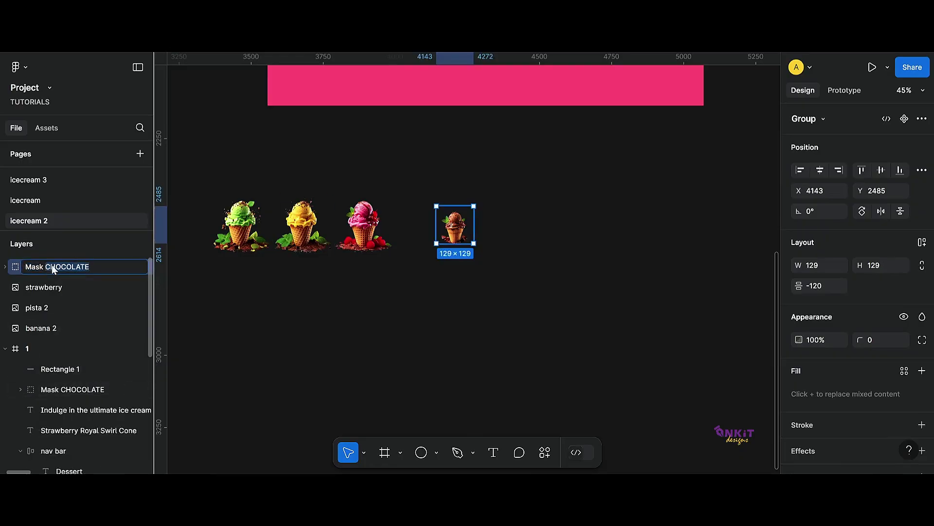
{"action": "type", "text": "Mask STRAWBERRY"}
{"action": "left_click", "coordinate": [230, 315]}
{"action": "left_click", "coordinate": [465, 234]}
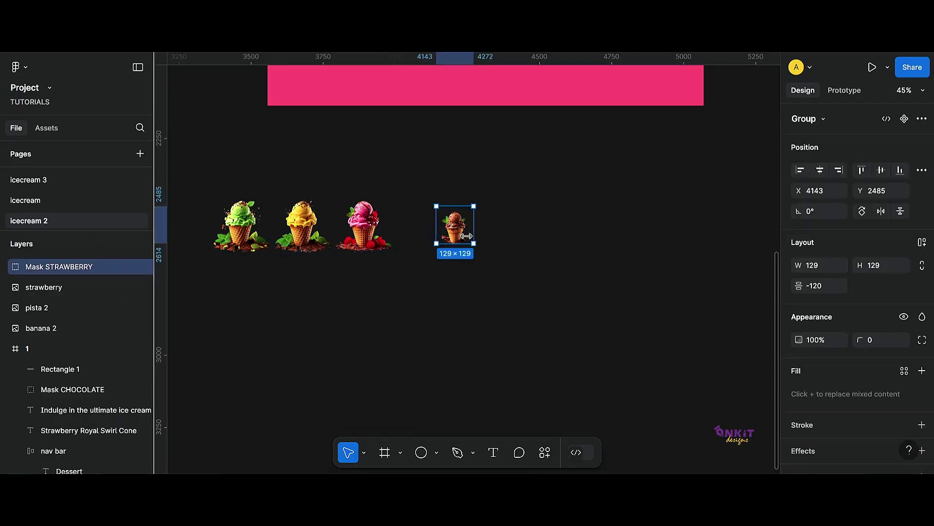
Step: Resize the strawberry cone image to 135.08 × 135.08
{"action": "left_click", "coordinate": [367, 203]}
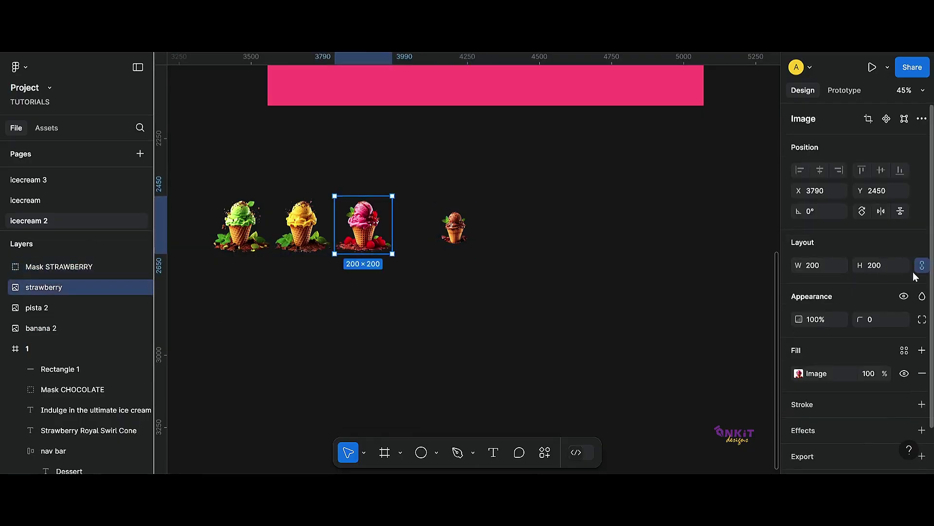
{"action": "left_click", "coordinate": [847, 271]}
{"action": "type", "text": "135.08"}
{"action": "key", "text": "Return"}
{"action": "left_click", "coordinate": [463, 273]}
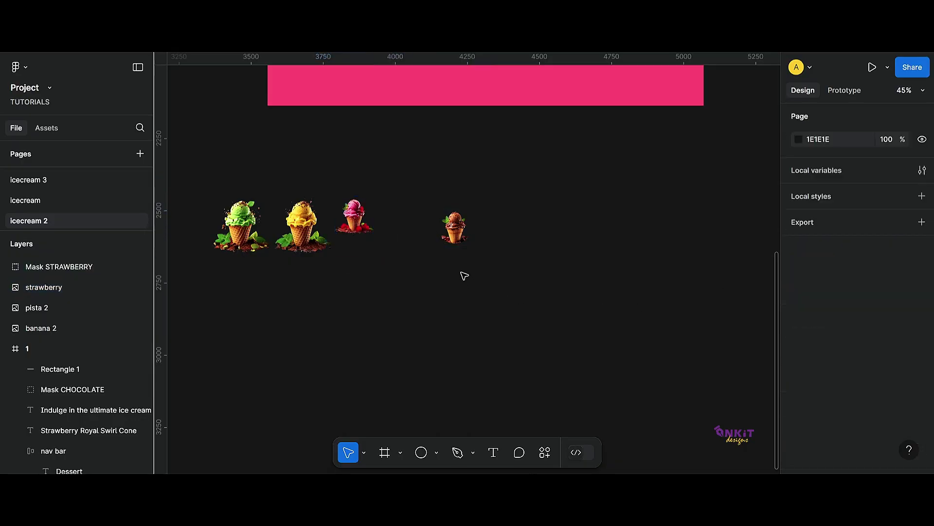
Step: Position the strawberry cone image over the Mask STRAWBERRY group at X 4140, Y 2494
{"action": "scroll", "coordinate": [463, 274], "scroll_direction": "up", "scroll_amount": 3}
{"action": "scroll", "coordinate": [372, 223], "scroll_direction": "up", "scroll_amount": 2}
{"action": "left_click", "coordinate": [477, 204]}
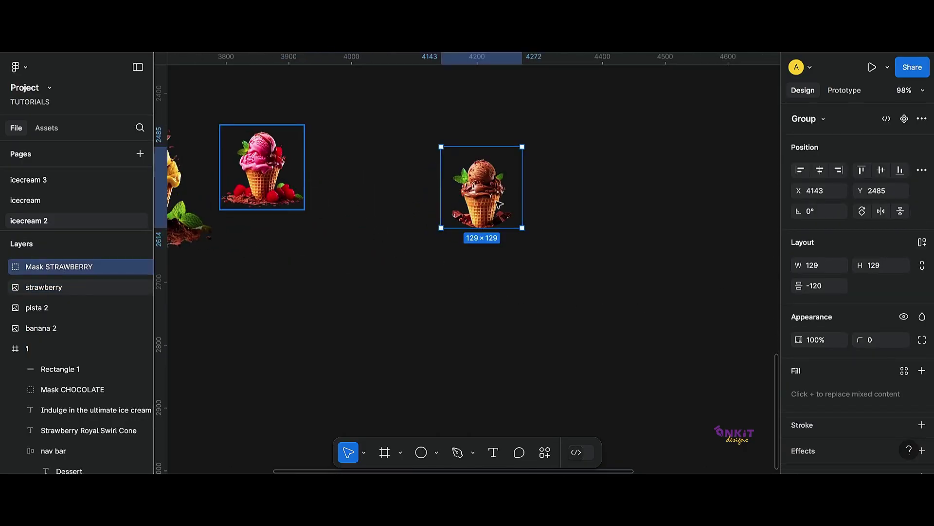
{"action": "left_click_drag", "start_coordinate": [270, 190], "coordinate": [493, 218]}
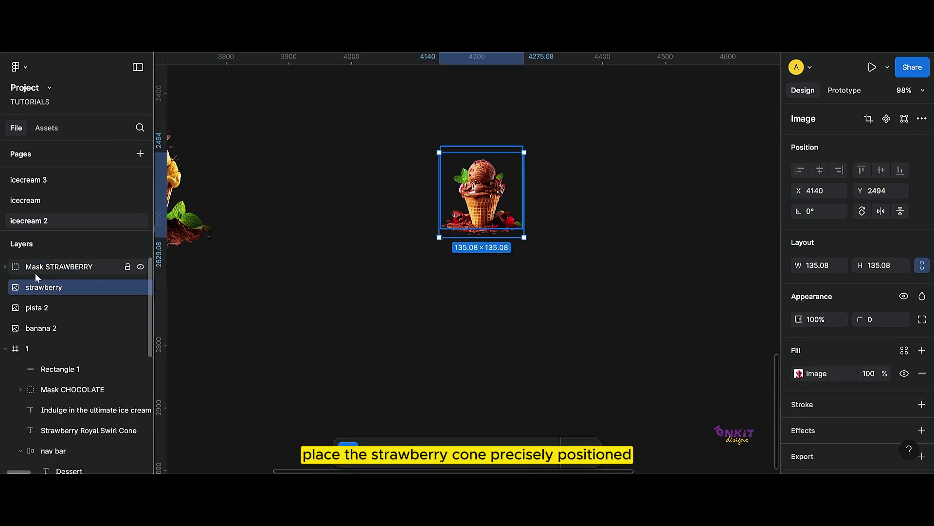
Step: Move the strawberry layer into the Mask STRAWBERRY group, above choco 2
{"action": "left_click_drag", "start_coordinate": [38, 275], "coordinate": [33, 284]}
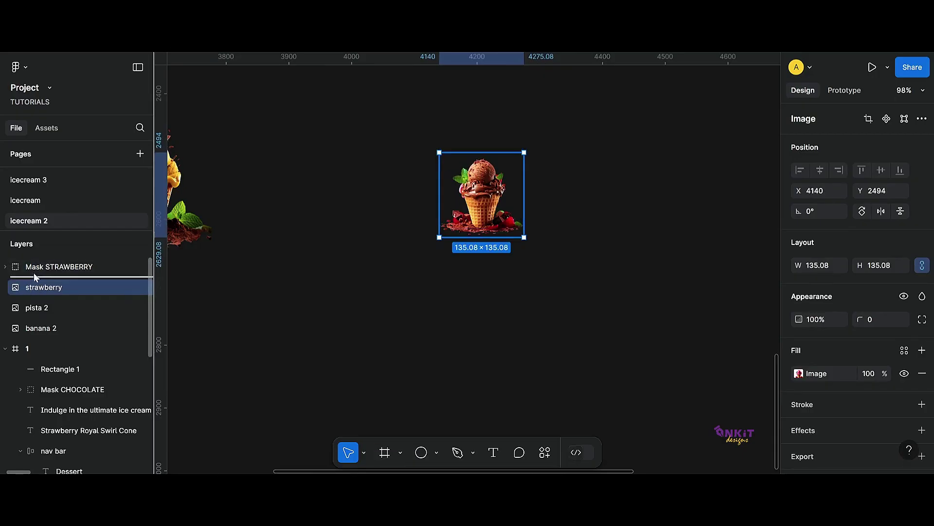
{"action": "left_click", "coordinate": [4, 267]}
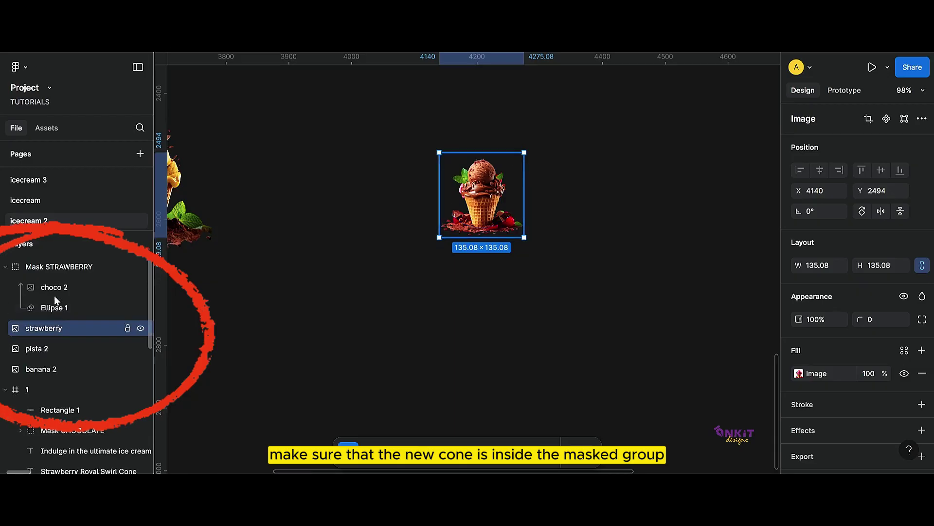
{"action": "left_click_drag", "start_coordinate": [54, 285], "coordinate": [83, 282]}
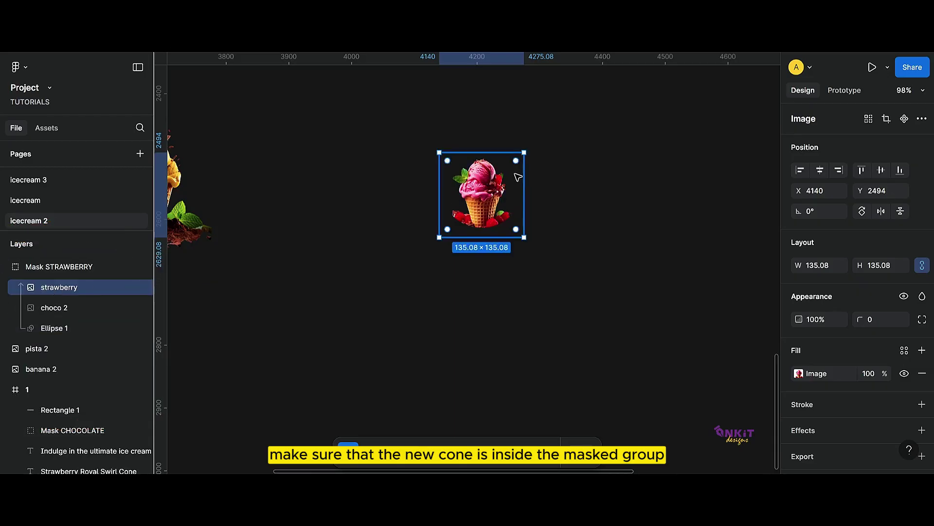
{"action": "left_click", "coordinate": [529, 297]}
{"action": "scroll", "coordinate": [492, 192], "scroll_direction": "up", "scroll_amount": 2}
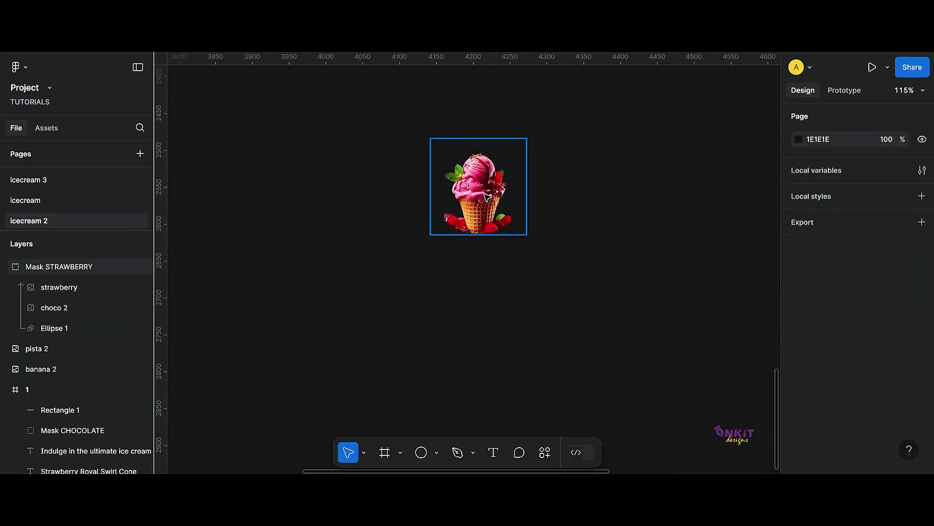
Step: Delete the choco 2 image from the Mask STRAWBERRY group
{"action": "left_click", "coordinate": [367, 298]}
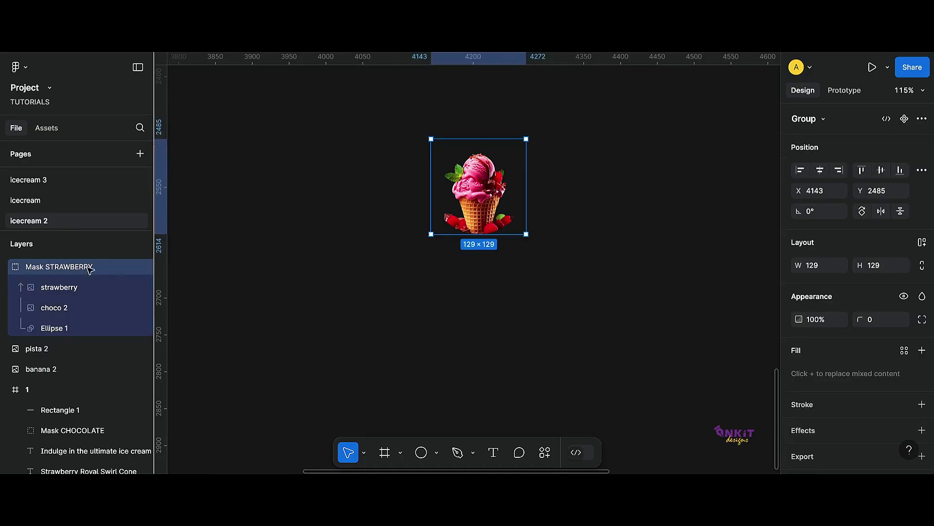
{"action": "left_click", "coordinate": [62, 310]}
{"action": "key", "text": "Delete"}
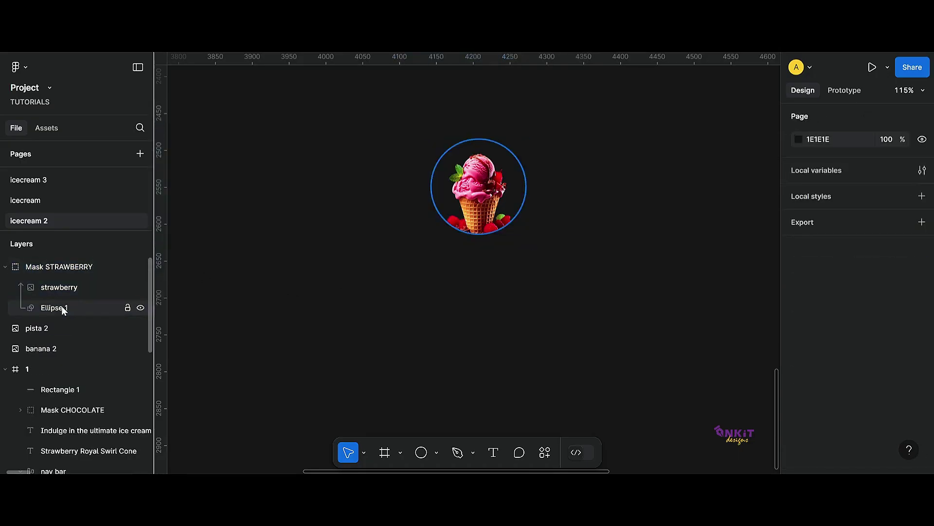
Step: Place Mask STRAWBERRY in frame 1 below the paragraph, to the left of the chocolate cone, and check the page in the prototype preview
{"action": "scroll", "coordinate": [362, 297], "scroll_direction": "down", "scroll_amount": 5}
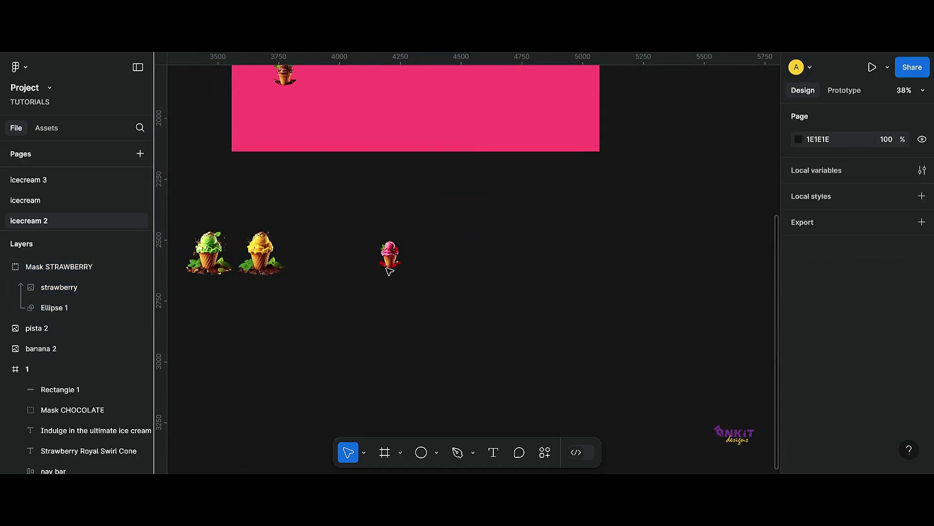
{"action": "left_click", "coordinate": [404, 263]}
{"action": "scroll", "coordinate": [402, 270], "scroll_direction": "up", "scroll_amount": 2}
{"action": "left_click_drag", "start_coordinate": [390, 288], "coordinate": [344, 132]}
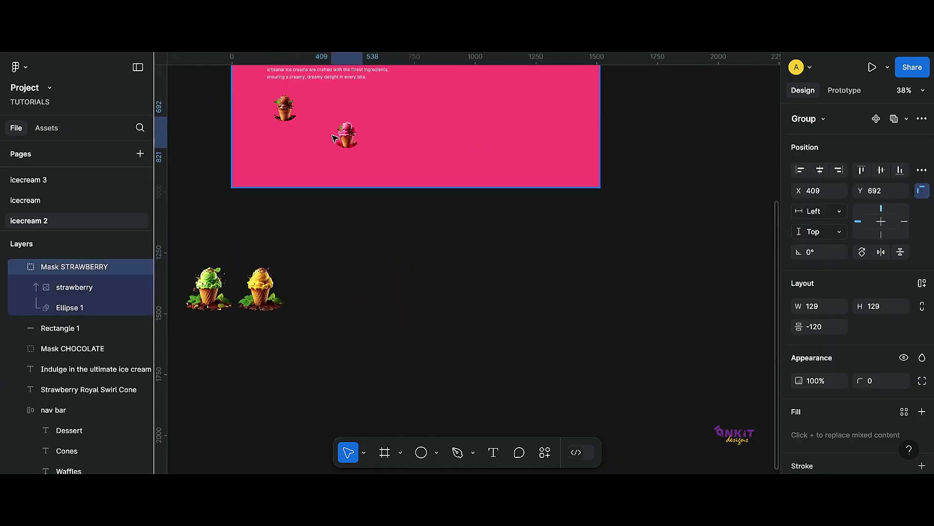
{"action": "scroll", "coordinate": [344, 133], "scroll_direction": "up", "scroll_amount": 5}
{"action": "left_click_drag", "start_coordinate": [287, 225], "coordinate": [318, 221]}
{"action": "left_click", "coordinate": [340, 219]}
{"action": "left_click", "coordinate": [336, 49]}
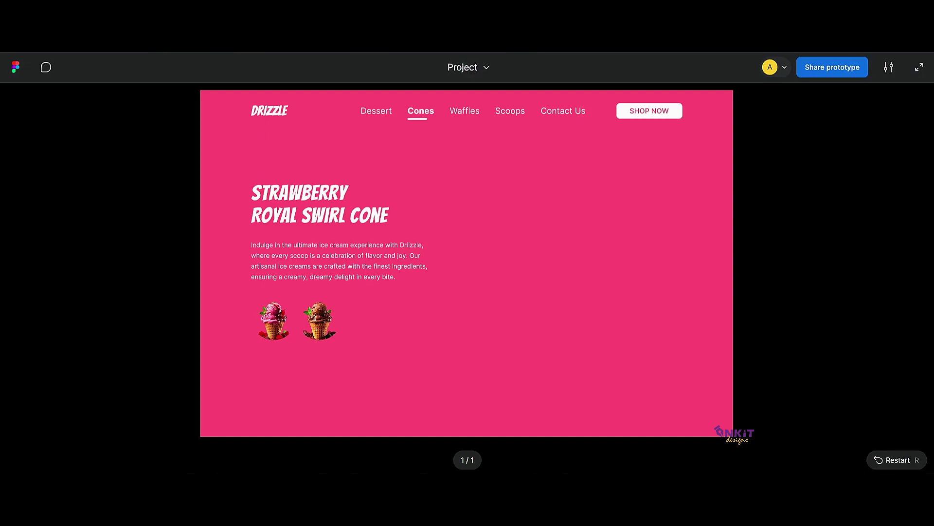
{"action": "key", "text": "ctrl+Tab"}
Step: Place a duplicate of the Mask CHOCOLATE group on the canvas below frame 1, beside the banana cone
{"action": "scroll", "coordinate": [468, 302], "scroll_direction": "down", "scroll_amount": 3}
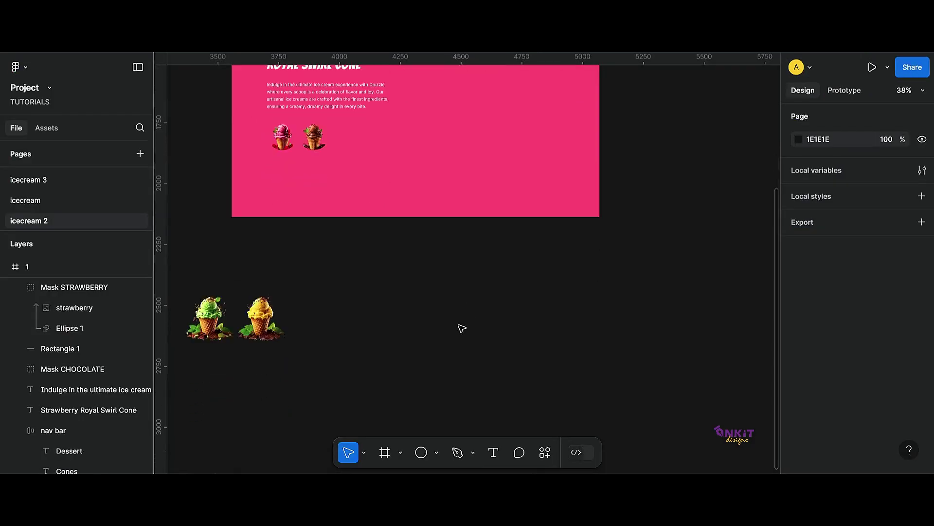
{"action": "scroll", "coordinate": [460, 331], "scroll_direction": "down", "scroll_amount": 2}
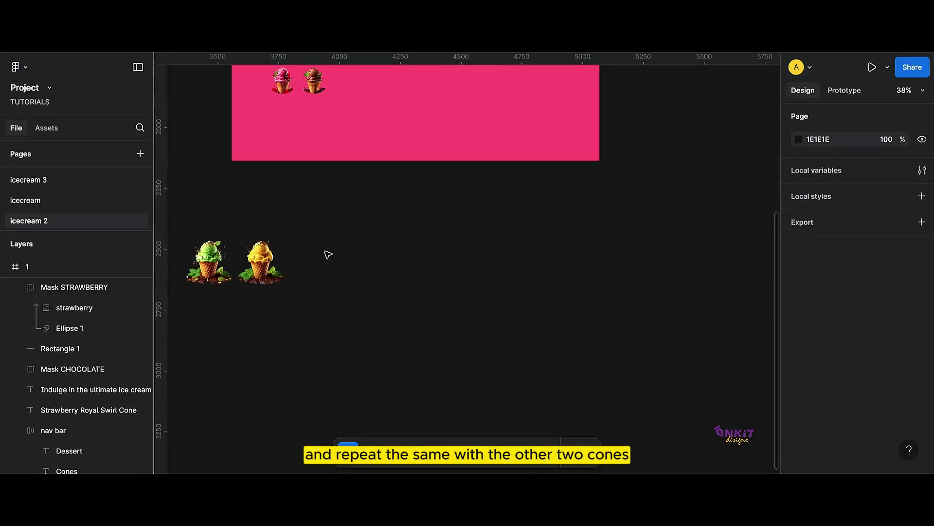
{"action": "left_click_drag", "start_coordinate": [321, 255], "coordinate": [227, 302]}
{"action": "left_click", "coordinate": [422, 377]}
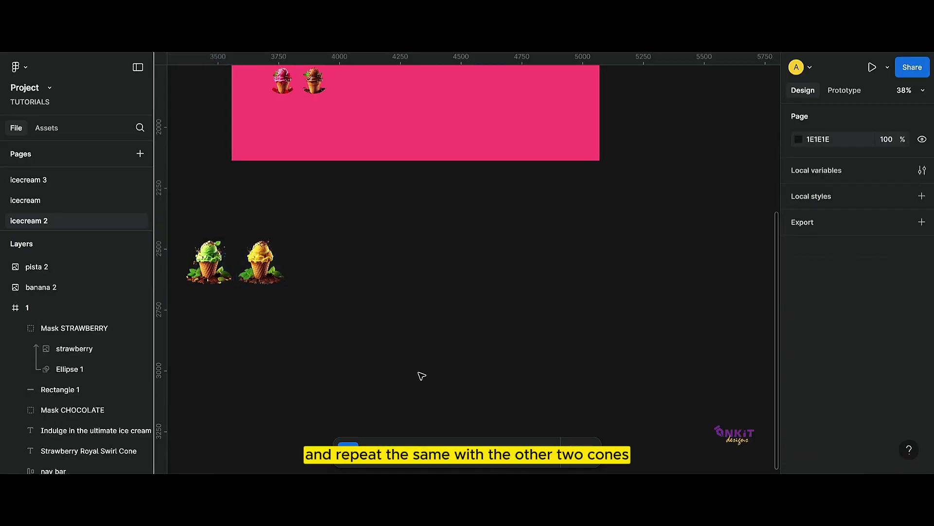
{"action": "scroll", "coordinate": [319, 133], "scroll_direction": "up", "scroll_amount": 1}
{"action": "left_click", "coordinate": [314, 97]}
{"action": "left_click_drag", "start_coordinate": [314, 97], "coordinate": [372, 291]}
{"action": "left_click", "coordinate": [371, 328]}
Step: Move the banana cone next to the copied mask group and resize it to 135.08 × 135.08
{"action": "left_click_drag", "start_coordinate": [253, 292], "coordinate": [321, 290]}
{"action": "scroll", "coordinate": [340, 309], "scroll_direction": "up", "scroll_amount": 5}
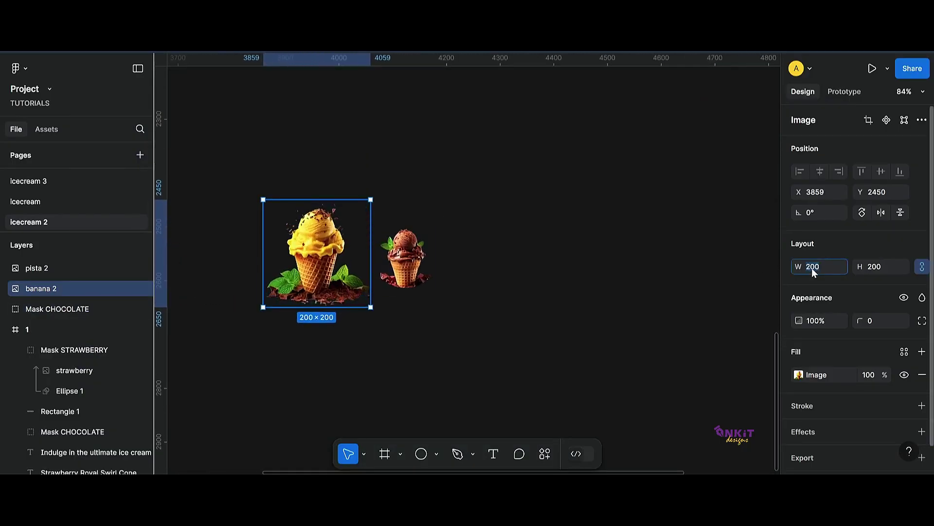
{"action": "type", "text": "135.08"}
{"action": "key", "text": "Return"}
Step: Rename the copied chocolate mask group as Mask BANANA
{"action": "left_click", "coordinate": [389, 281]}
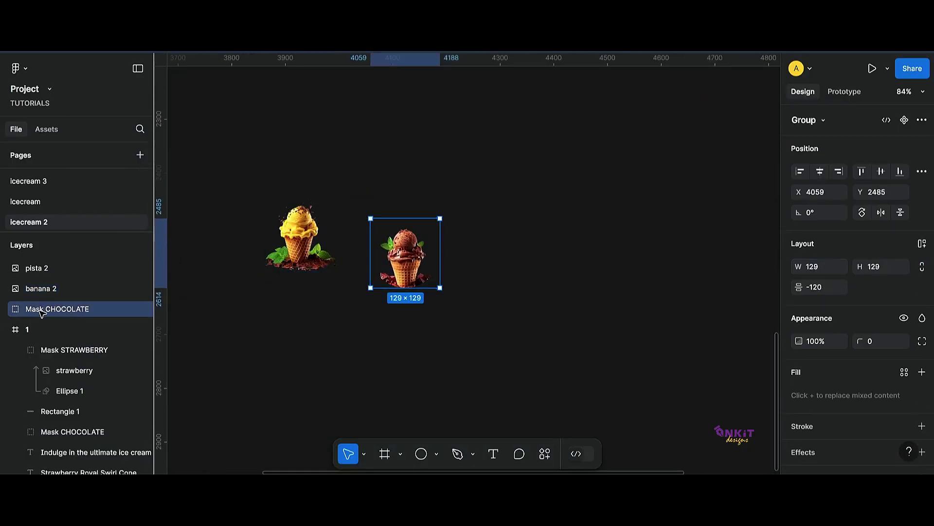
{"action": "double_click", "coordinate": [46, 310]}
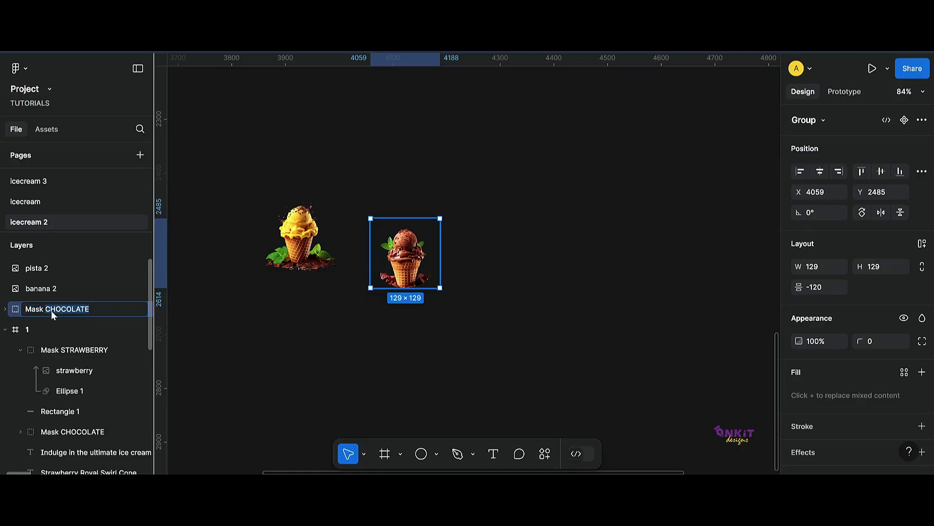
{"action": "type", "text": "BANANA"}
{"action": "left_click", "coordinate": [245, 365]}
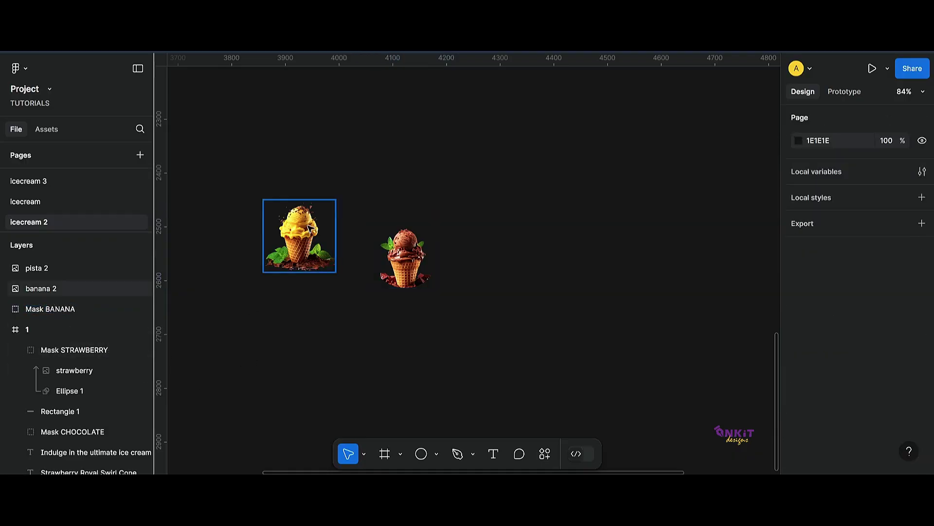
Step: Order the banana 2 layer below Mask BANANA and position its cone over the mask group at X 4056, Y 2495
{"action": "left_click", "coordinate": [60, 288]}
{"action": "left_click_drag", "start_coordinate": [54, 314], "coordinate": [55, 319]}
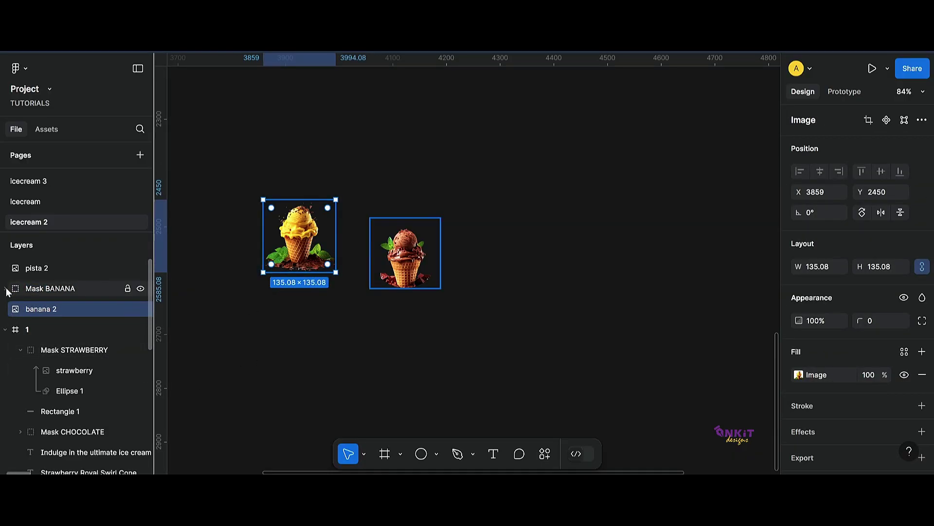
{"action": "left_click_drag", "start_coordinate": [302, 244], "coordinate": [407, 263]}
{"action": "scroll", "coordinate": [407, 271], "scroll_direction": "up", "scroll_amount": 5}
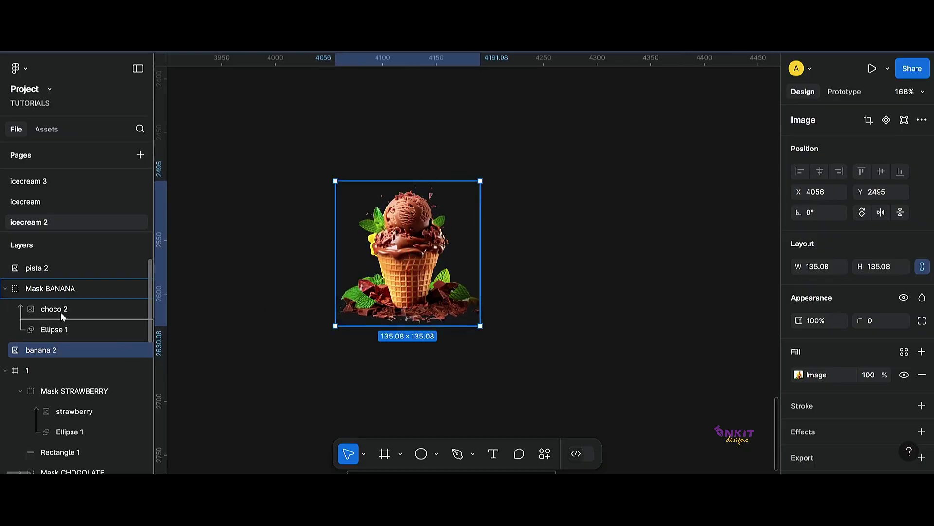
Step: Move banana 2 into the Mask BANANA group and delete choco 2 from it
{"action": "left_click_drag", "start_coordinate": [60, 314], "coordinate": [61, 303]}
{"action": "left_click", "coordinate": [65, 328]}
{"action": "key", "text": "Delete"}
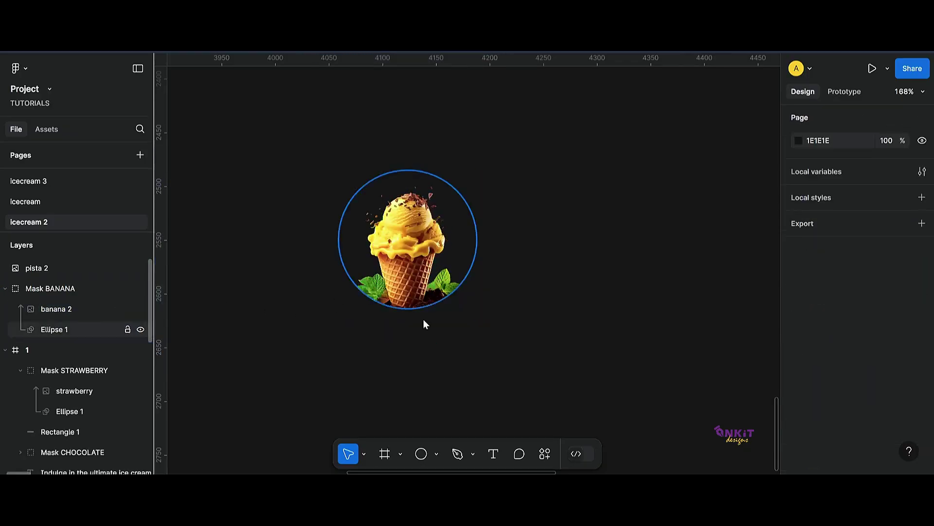
Step: Move the pista cone to X 3794, Y 2450 and place a duplicate of Mask BANANA at X 4281, Y 2485
{"action": "scroll", "coordinate": [405, 231], "scroll_direction": "down", "scroll_amount": 5}
{"action": "left_click", "coordinate": [214, 241]}
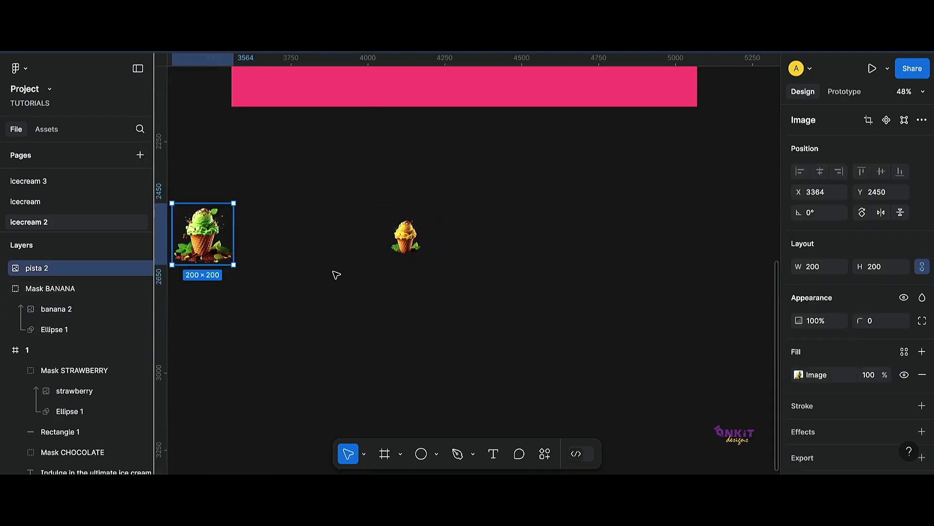
{"action": "left_click_drag", "start_coordinate": [202, 233], "coordinate": [335, 233]}
{"action": "left_click", "coordinate": [405, 239]}
{"action": "left_click_drag", "start_coordinate": [406, 243], "coordinate": [474, 244]}
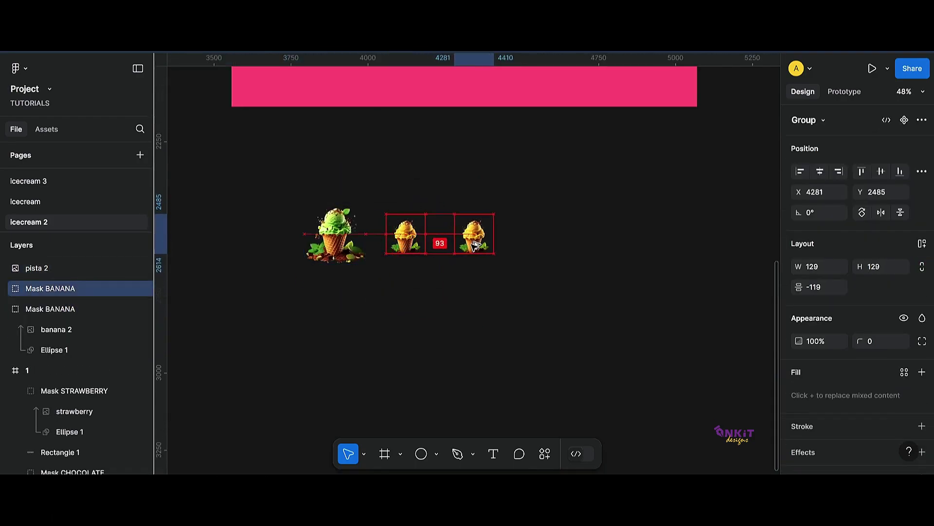
Step: Resize the pista cone image to 135.08 × 135.08
{"action": "left_click", "coordinate": [335, 234]}
{"action": "type", "text": "135.08"}
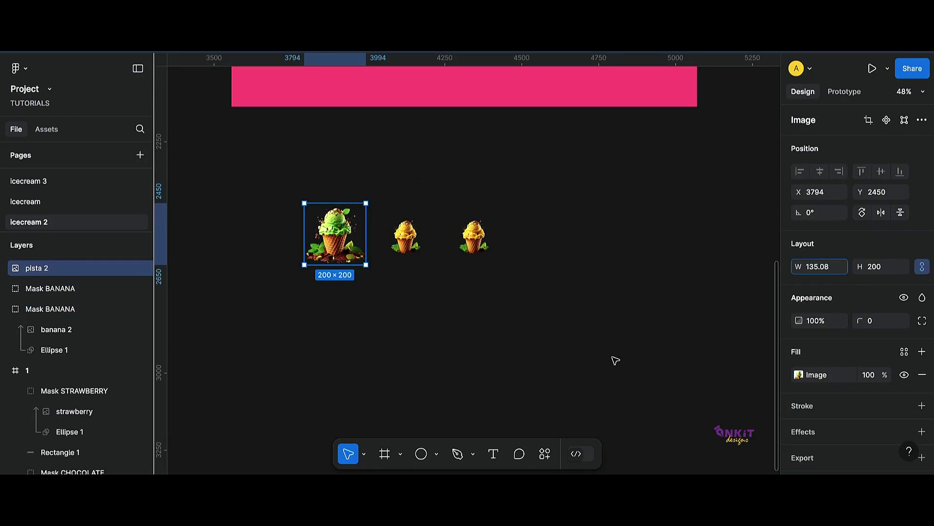
{"action": "left_click", "coordinate": [369, 272]}
Step: Rename the duplicated Mask BANANA group as Mask PISTA
{"action": "left_click", "coordinate": [57, 268]}
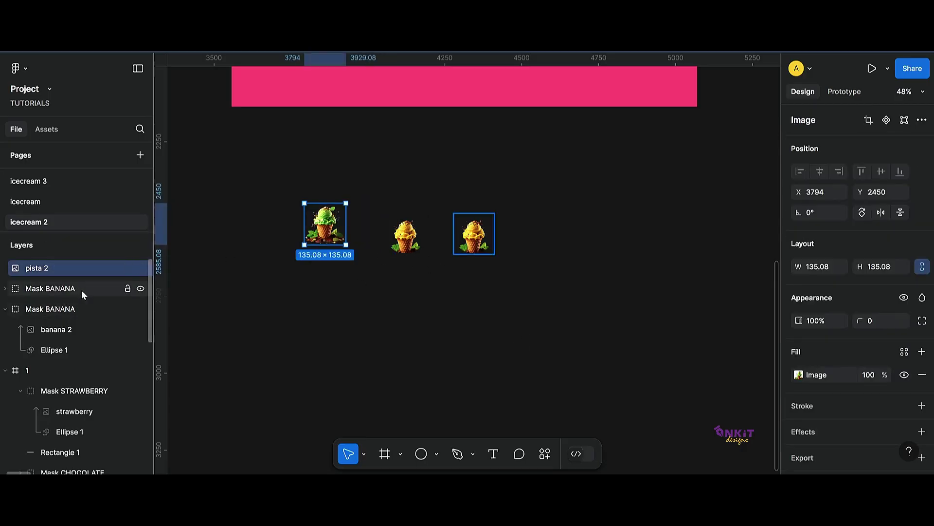
{"action": "left_click", "coordinate": [81, 290]}
{"action": "double_click", "coordinate": [47, 289]}
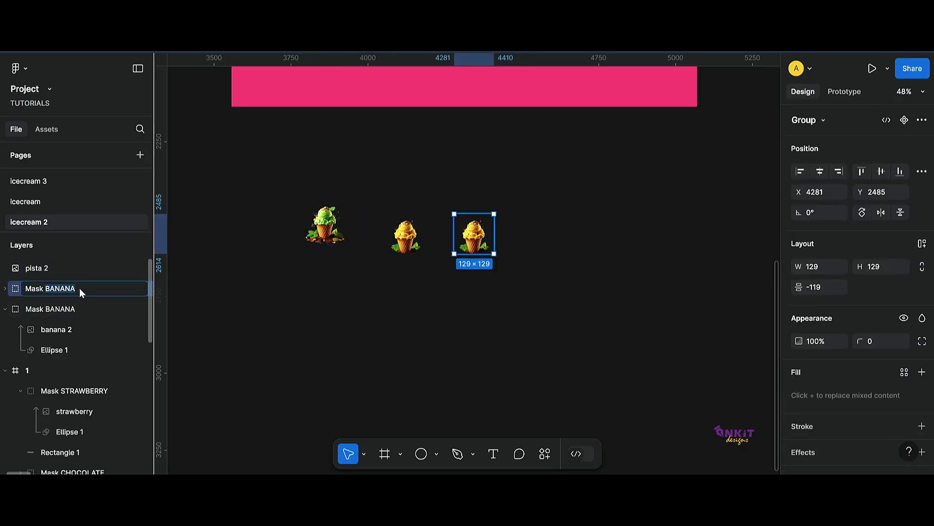
{"action": "left_click", "coordinate": [306, 252]}
Step: Position the pista cone over the Mask PISTA group at X 4278, Y 2493, and expand the group's layers
{"action": "left_click_drag", "start_coordinate": [319, 237], "coordinate": [453, 264]}
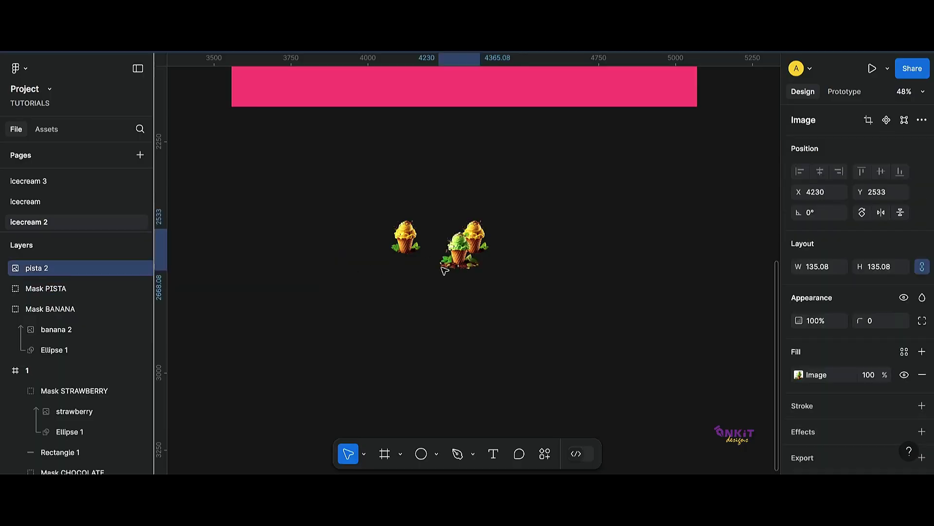
{"action": "scroll", "coordinate": [486, 287], "scroll_direction": "up", "scroll_amount": 5}
{"action": "left_click_drag", "start_coordinate": [401, 219], "coordinate": [454, 175]}
{"action": "scroll", "coordinate": [455, 175], "scroll_direction": "up", "scroll_amount": 2}
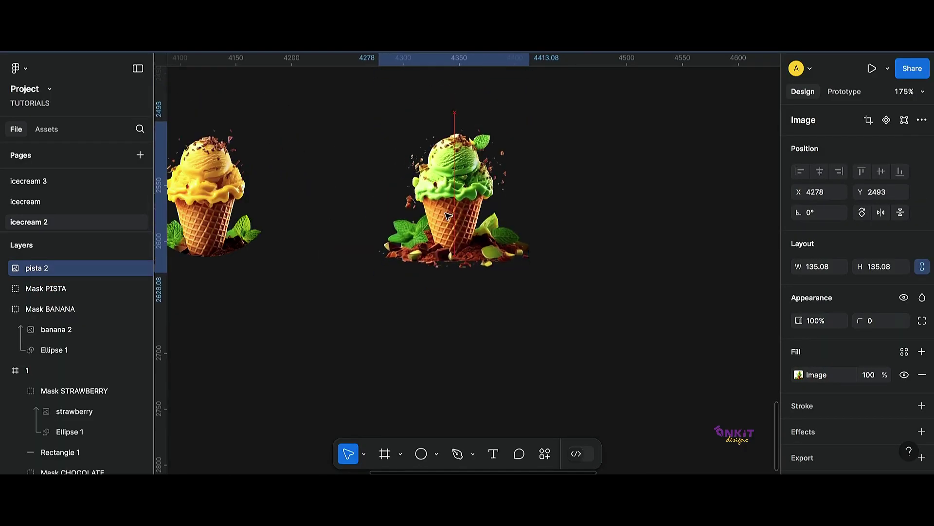
{"action": "left_click", "coordinate": [5, 288]}
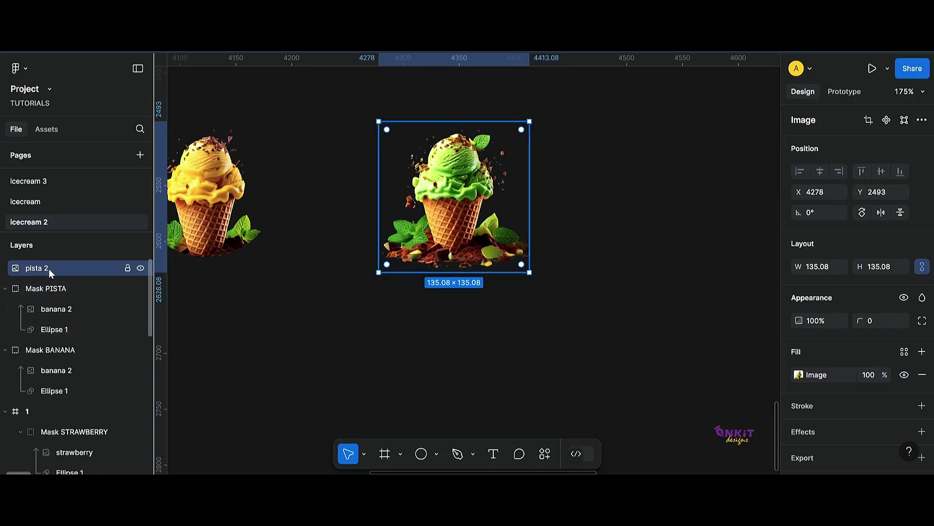
Step: Move the pista 2 image into the Mask PISTA group and delete the banana 2 image from that group
{"action": "left_click_drag", "start_coordinate": [54, 300], "coordinate": [56, 301]}
{"action": "left_click", "coordinate": [68, 288]}
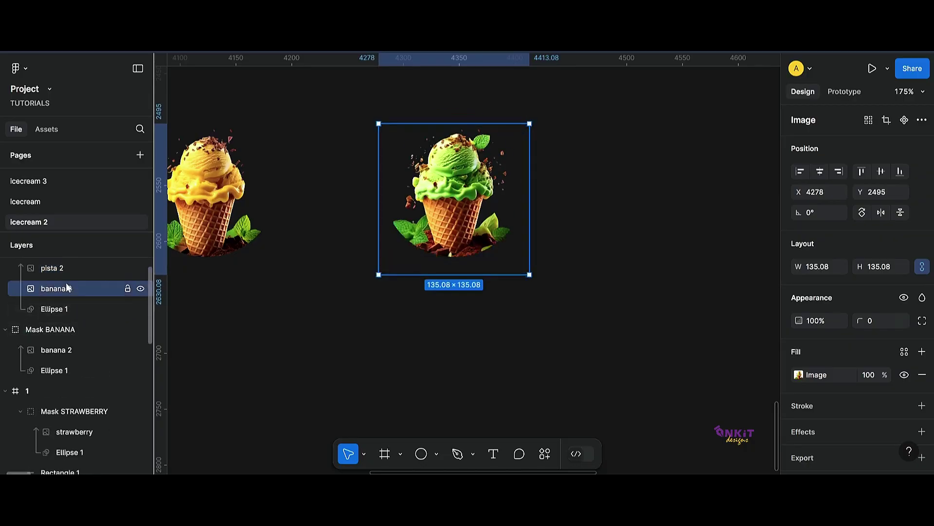
{"action": "key", "text": "Delete"}
{"action": "scroll", "coordinate": [523, 292], "scroll_direction": "down", "scroll_amount": 5}
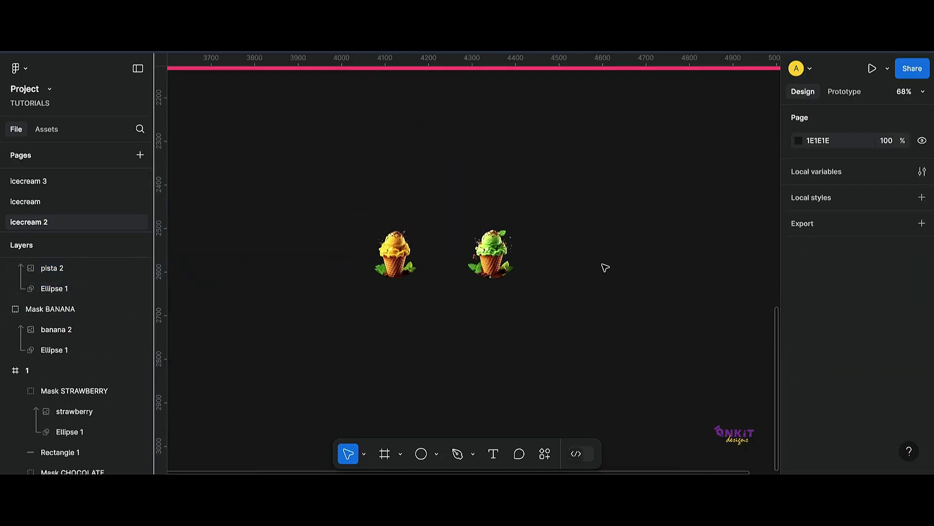
Step: Place the Mask BANANA and Mask PISTA groups in frame 1, beside the chocolate cone below the paragraph
{"action": "left_click_drag", "start_coordinate": [360, 215], "coordinate": [501, 292]}
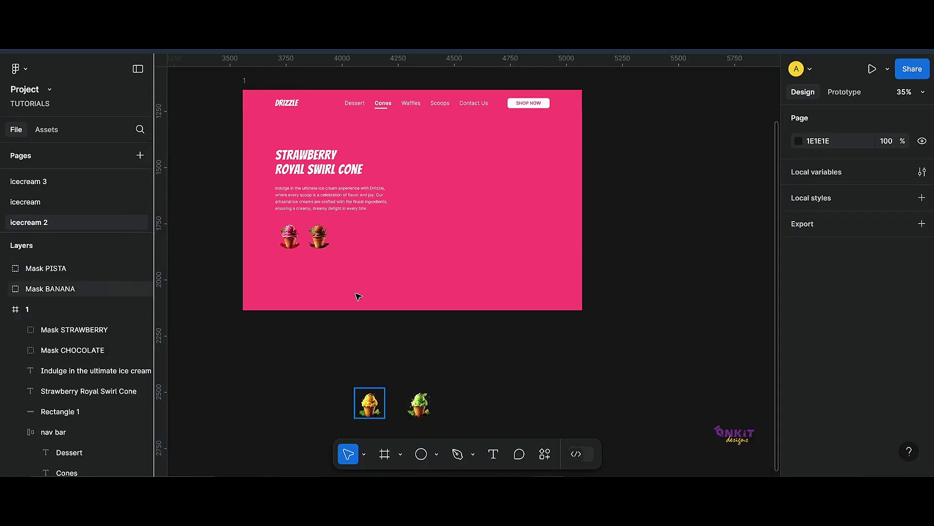
{"action": "left_click_drag", "start_coordinate": [371, 405], "coordinate": [347, 247]}
{"action": "left_click_drag", "start_coordinate": [422, 410], "coordinate": [374, 242]}
Step: Show the 12-column layout grid on frame 1
{"action": "left_click", "coordinate": [310, 107]}
{"action": "left_click", "coordinate": [310, 107]}
{"action": "scroll", "coordinate": [857, 292], "scroll_direction": "down", "scroll_amount": 4}
{"action": "left_click", "coordinate": [904, 400]}
{"action": "scroll", "coordinate": [296, 230], "scroll_direction": "up", "scroll_amount": 8}
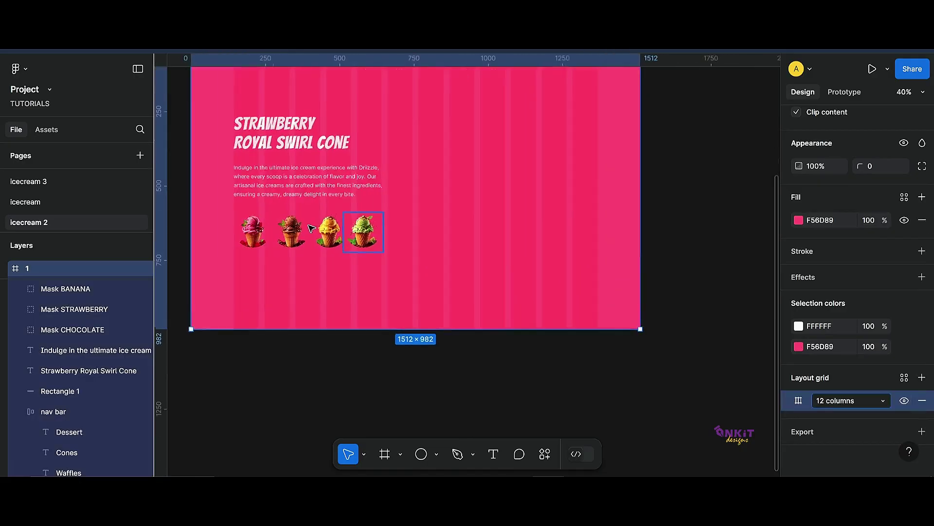
Step: Space the four masked cones evenly in a row under the paragraph, with Mask PISTA at X 531, Y 579
{"action": "double_click", "coordinate": [273, 267]}
{"action": "left_click", "coordinate": [273, 268]}
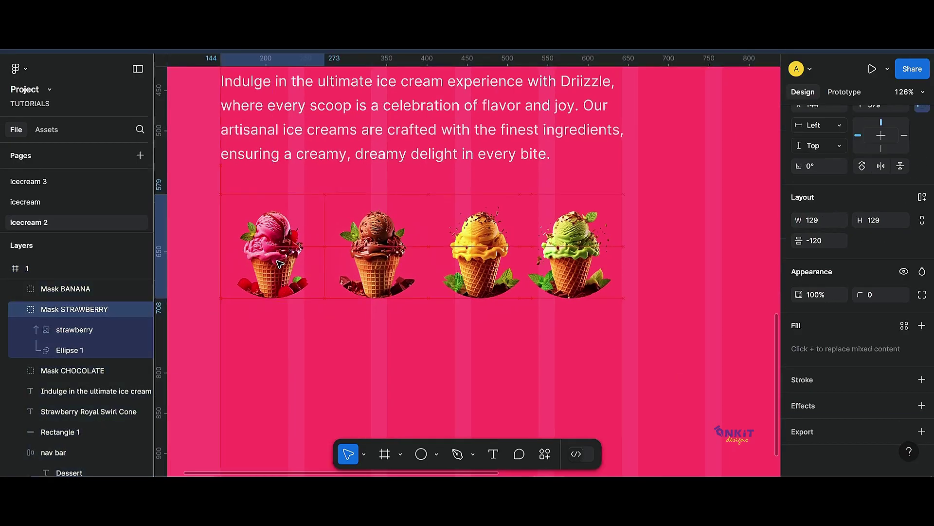
{"action": "left_click", "coordinate": [382, 258]}
{"action": "left_click", "coordinate": [481, 258]}
{"action": "left_click_drag", "start_coordinate": [571, 252], "coordinate": [583, 253]}
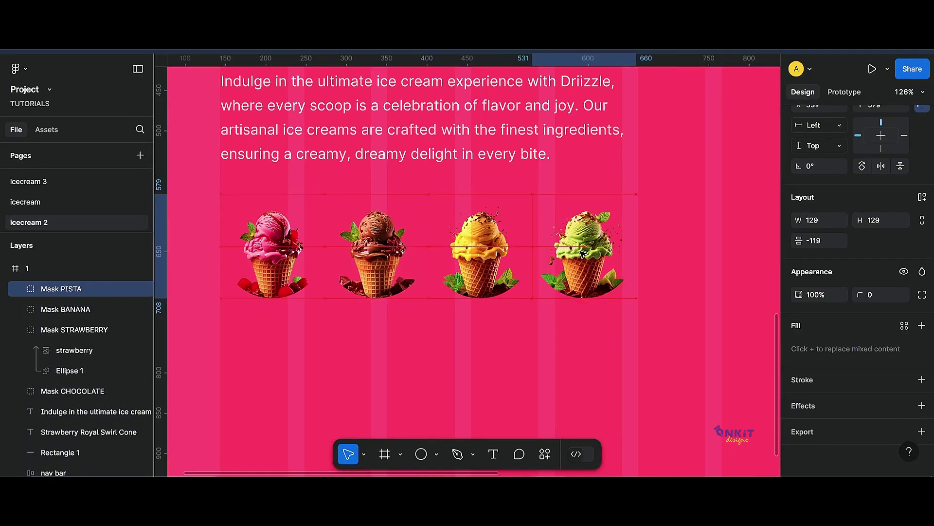
{"action": "left_click", "coordinate": [580, 356]}
{"action": "scroll", "coordinate": [676, 310], "scroll_direction": "down", "scroll_amount": 6}
{"action": "scroll", "coordinate": [666, 470], "scroll_direction": "right", "scroll_amount": 2}
{"action": "scroll", "coordinate": [556, 363], "scroll_direction": "up", "scroll_amount": 2}
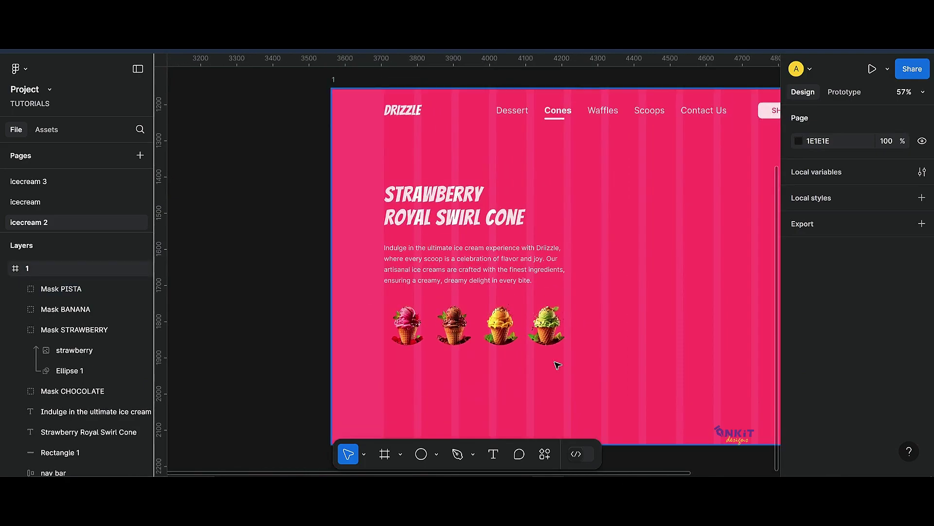
Step: Position the pista 2 image inside the Mask PISTA group at X 528, Y 589
{"action": "scroll", "coordinate": [557, 363], "scroll_direction": "up", "scroll_amount": 8}
{"action": "double_click", "coordinate": [568, 321]}
{"action": "left_click_drag", "start_coordinate": [538, 297], "coordinate": [538, 297]}
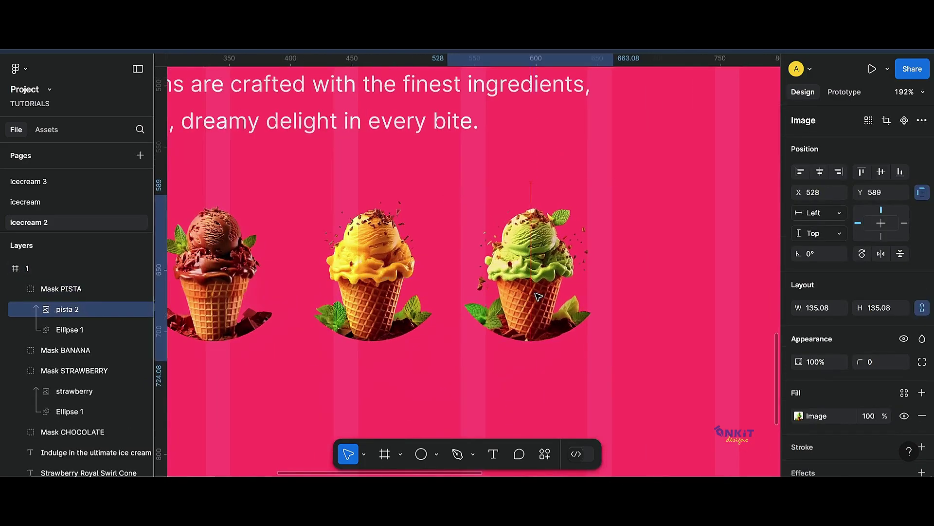
{"action": "left_click", "coordinate": [557, 417]}
{"action": "scroll", "coordinate": [557, 417], "scroll_direction": "down", "scroll_amount": 10}
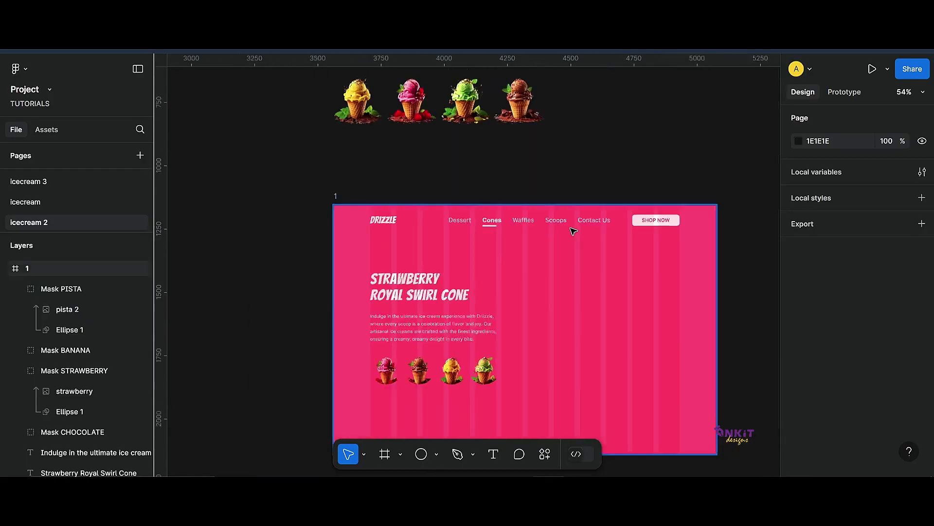
Step: Hide frame 1's layout grid and fine-tune Mask PISTA's place in the cone row at X 531
{"action": "scroll", "coordinate": [571, 228], "scroll_direction": "down", "scroll_amount": 3}
{"action": "left_click", "coordinate": [372, 166]}
{"action": "scroll", "coordinate": [772, 403], "scroll_direction": "down", "scroll_amount": 3}
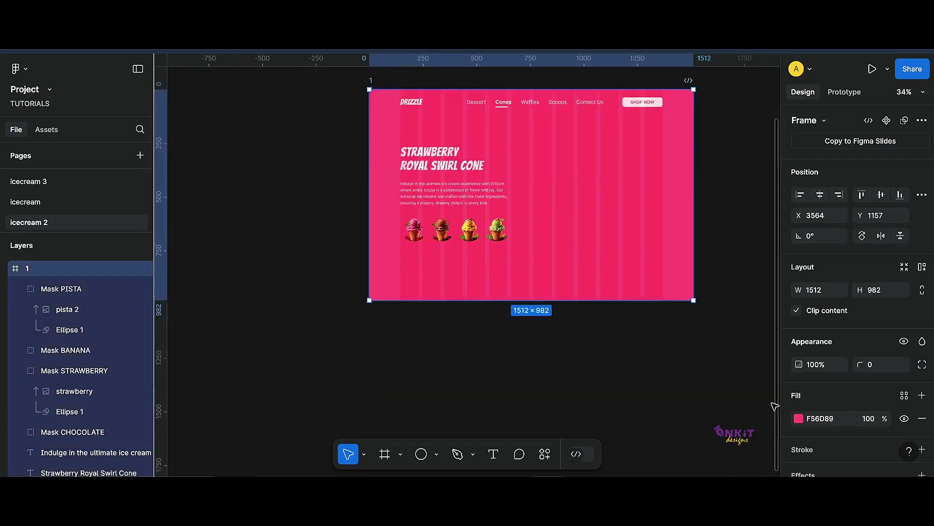
{"action": "scroll", "coordinate": [864, 435], "scroll_direction": "down", "scroll_amount": 3}
{"action": "left_click", "coordinate": [904, 470]}
{"action": "scroll", "coordinate": [475, 118], "scroll_direction": "up", "scroll_amount": 5}
{"action": "left_click", "coordinate": [553, 265]}
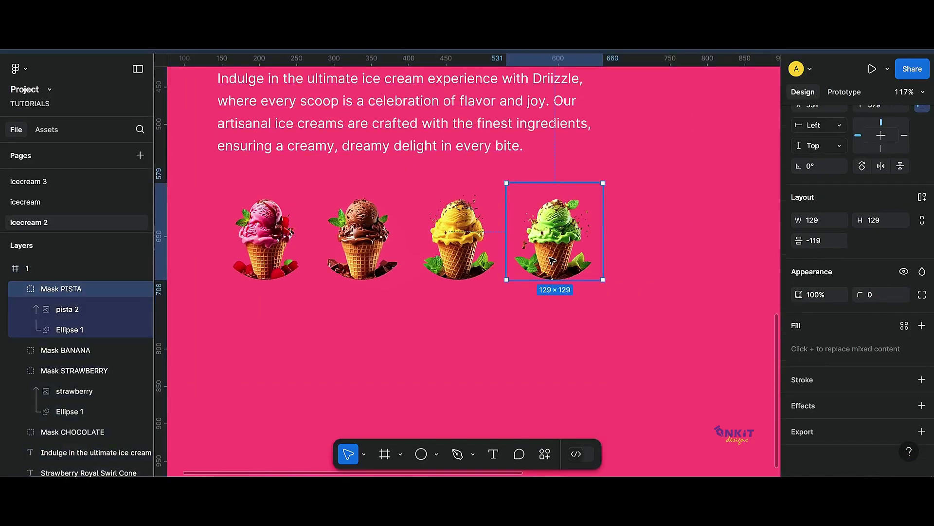
{"action": "left_click_drag", "start_coordinate": [557, 258], "coordinate": [558, 258]}
{"action": "left_click", "coordinate": [644, 313]}
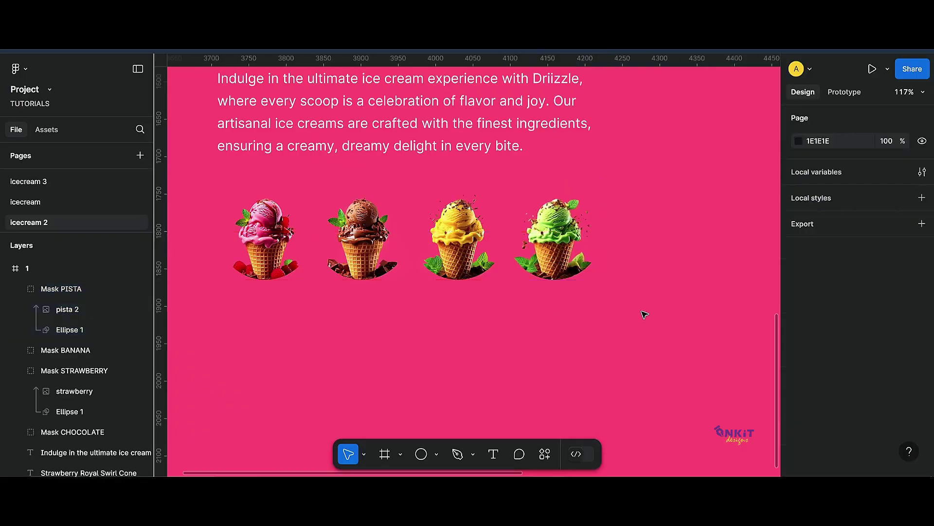
Step: Move the four original cone images from above frame 1 to below it and set the strawberry cone apart from the others
{"action": "scroll", "coordinate": [632, 310], "scroll_direction": "down", "scroll_amount": 4}
{"action": "scroll", "coordinate": [658, 289], "scroll_direction": "right", "scroll_amount": 3}
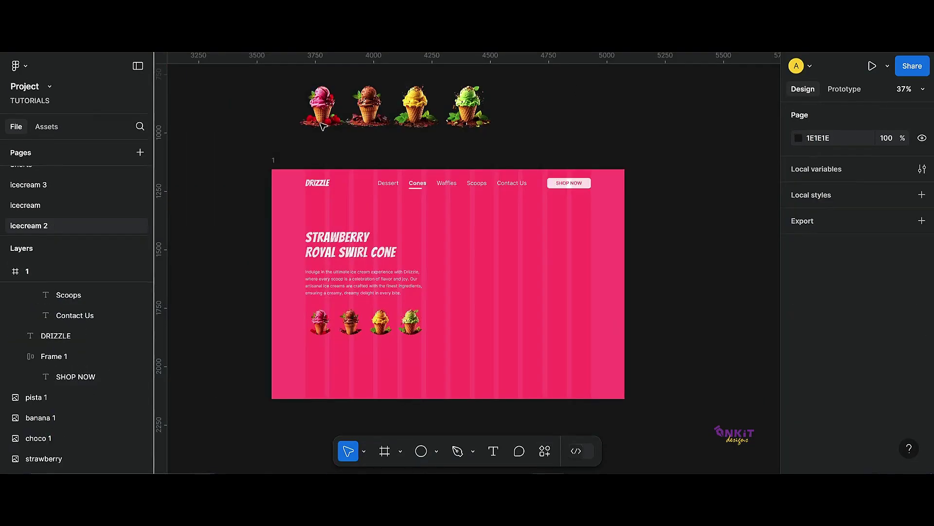
{"action": "left_click_drag", "start_coordinate": [259, 75], "coordinate": [572, 145]}
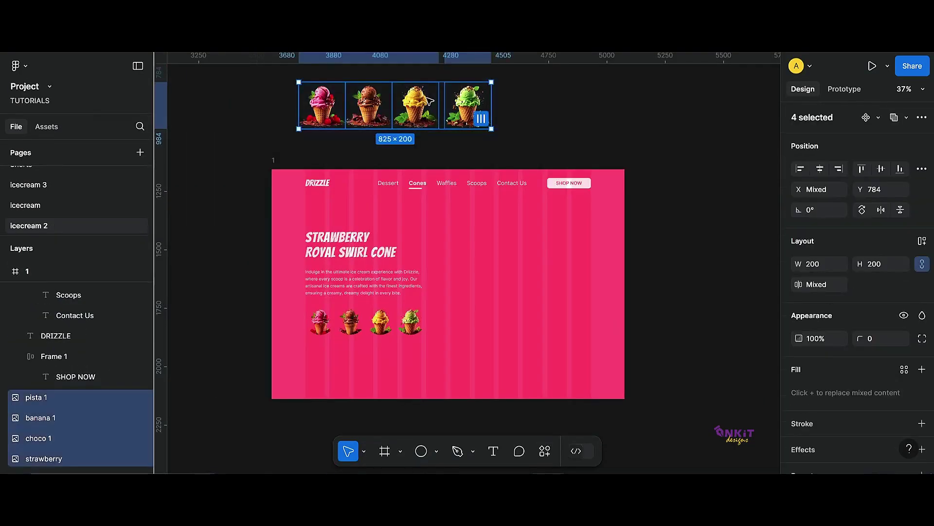
{"action": "left_click_drag", "start_coordinate": [415, 108], "coordinate": [382, 402]}
{"action": "scroll", "coordinate": [308, 292], "scroll_direction": "down", "scroll_amount": 3}
{"action": "left_click", "coordinate": [270, 268]}
{"action": "scroll", "coordinate": [267, 223], "scroll_direction": "up", "scroll_amount": 2}
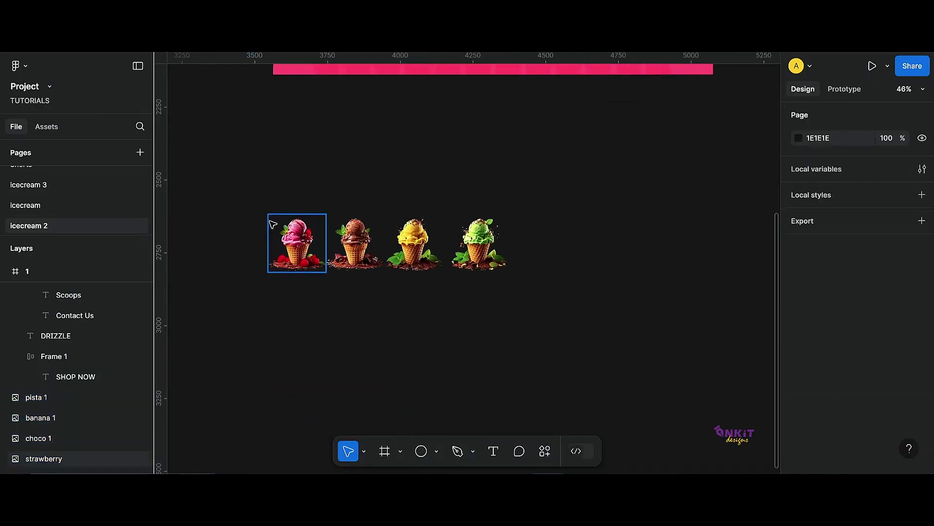
{"action": "left_click_drag", "start_coordinate": [275, 227], "coordinate": [243, 131]}
Step: Stack the choco, banana and pista images on their horizontal centres and order their layers as choco 1, banana 1, pista 1
{"action": "left_click", "coordinate": [517, 256]}
{"action": "left_click_drag", "start_coordinate": [520, 259], "coordinate": [341, 229]}
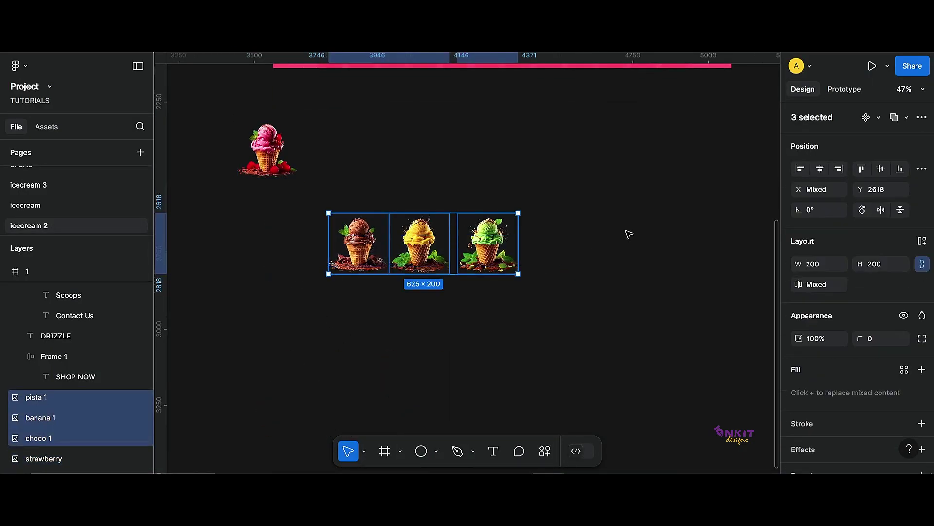
{"action": "left_click", "coordinate": [821, 169]}
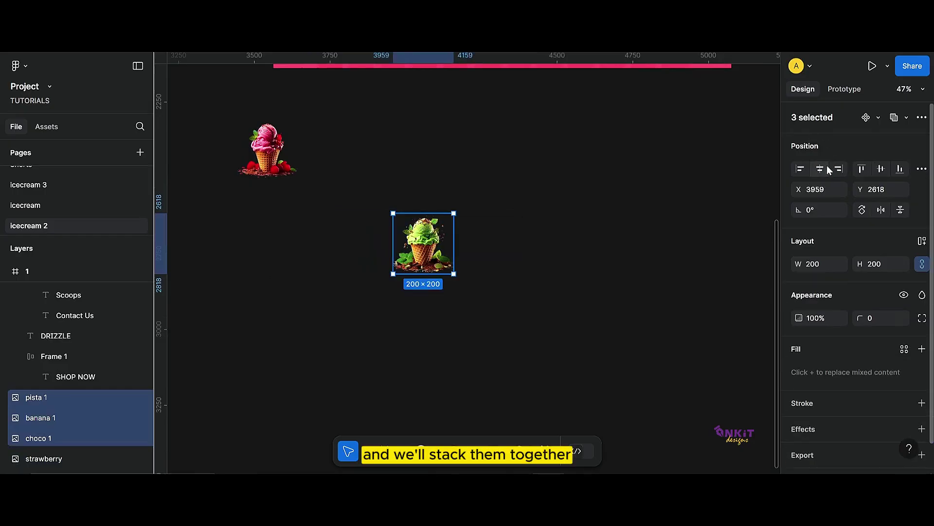
{"action": "left_click", "coordinate": [90, 439]}
{"action": "left_click_drag", "start_coordinate": [89, 439], "coordinate": [86, 417]}
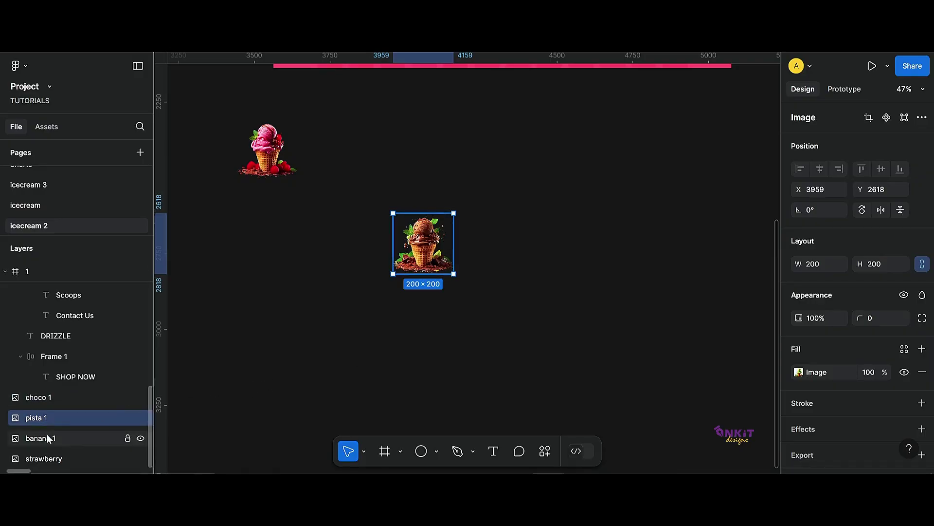
{"action": "left_click_drag", "start_coordinate": [138, 438], "coordinate": [47, 411]}
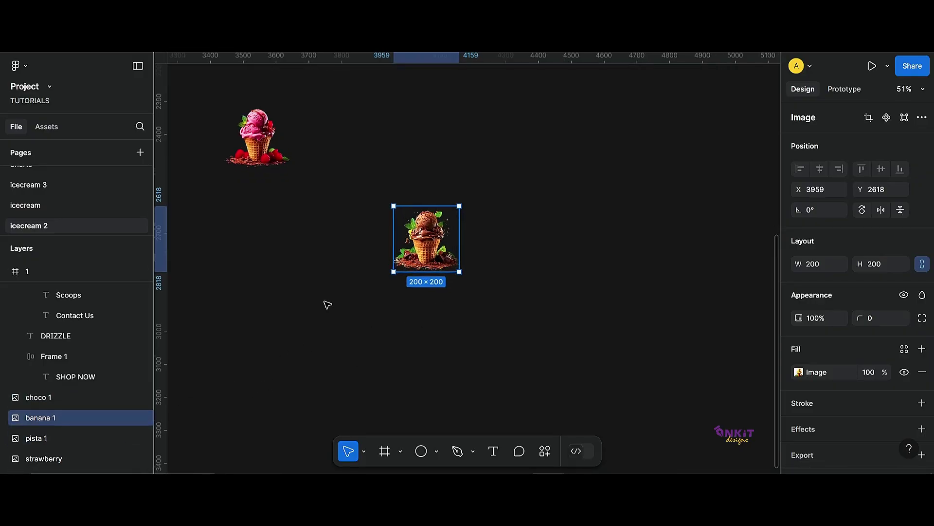
Step: Align the strawberry cone above the stack at X 3959, Y 2327 and resize it to 700 × 700
{"action": "left_click_drag", "start_coordinate": [259, 146], "coordinate": [431, 155]}
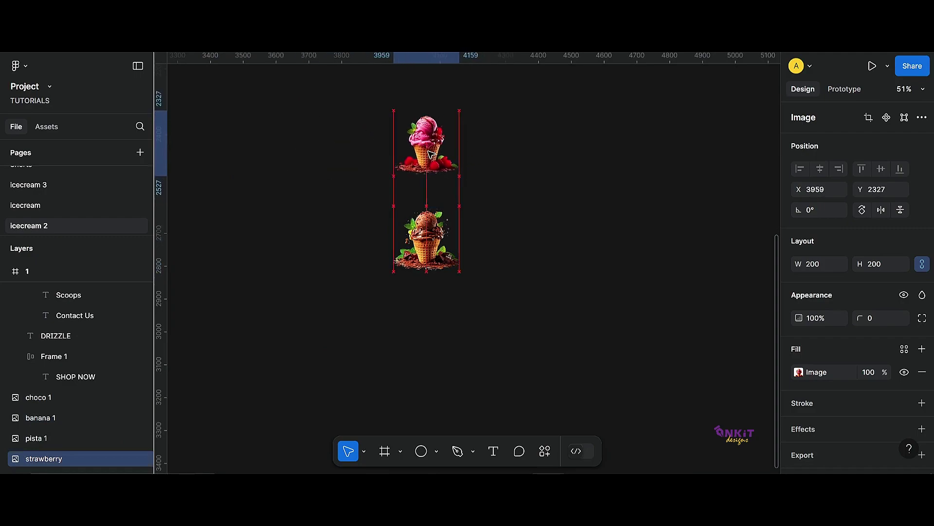
{"action": "left_click_drag", "start_coordinate": [584, 155], "coordinate": [585, 155]}
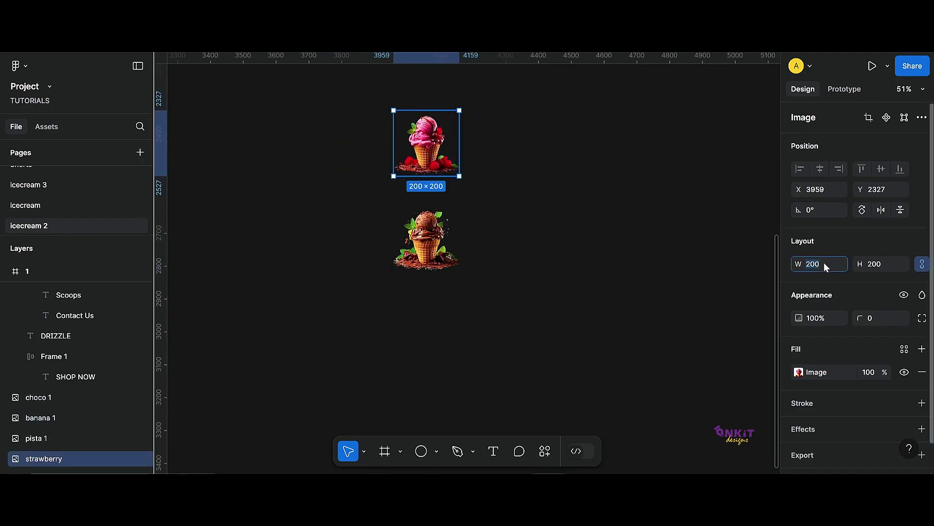
{"action": "left_click", "coordinate": [824, 263]}
{"action": "type", "text": "700"}
{"action": "key", "text": "Return"}
{"action": "scroll", "coordinate": [734, 225], "scroll_direction": "up", "scroll_amount": 2}
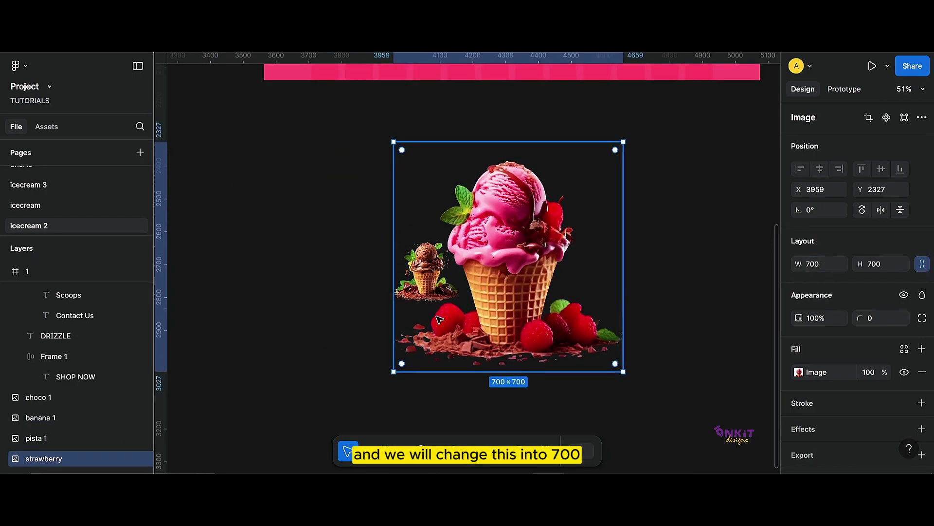
Step: Move the large strawberry cone to X 4146, Y 2319 and centre the stack of small cones below it
{"action": "left_click_drag", "start_coordinate": [575, 321], "coordinate": [636, 320]}
{"action": "left_click", "coordinate": [428, 282]}
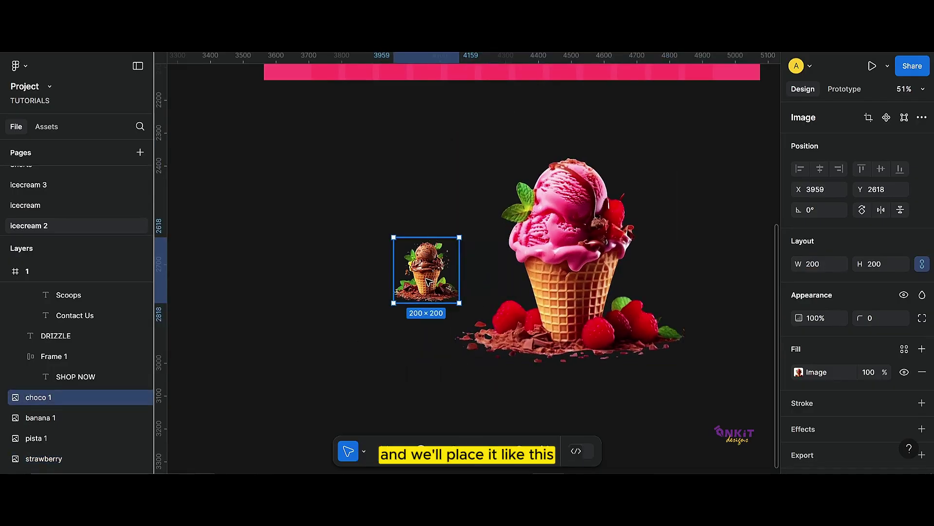
{"action": "left_click_drag", "start_coordinate": [357, 232], "coordinate": [448, 297]}
{"action": "left_click_drag", "start_coordinate": [428, 260], "coordinate": [575, 314]}
{"action": "scroll", "coordinate": [656, 304], "scroll_direction": "down", "scroll_amount": 3}
{"action": "key", "text": "Escape"}
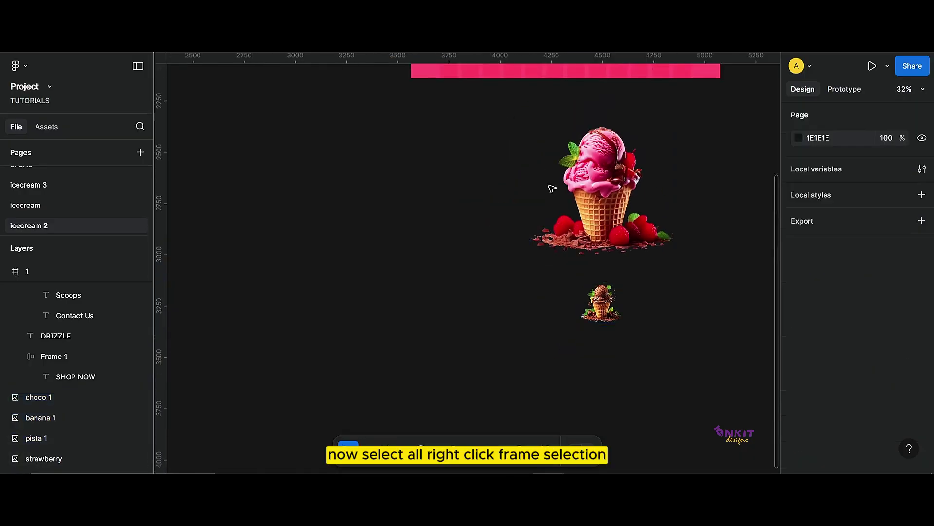
Step: Wrap the large strawberry cone and the three stacked cones in a new frame
{"action": "left_click_drag", "start_coordinate": [502, 109], "coordinate": [681, 350]}
{"action": "right_click", "coordinate": [604, 207]}
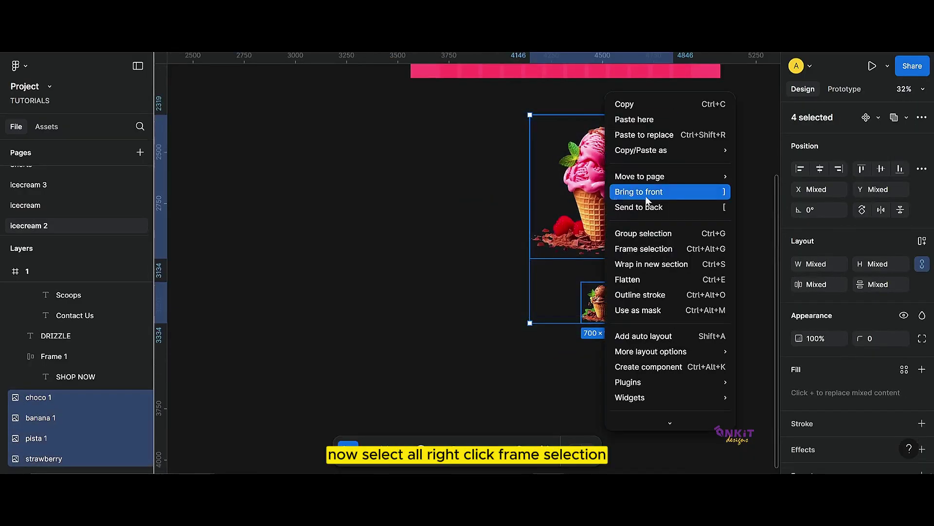
{"action": "left_click", "coordinate": [669, 250]}
{"action": "scroll", "coordinate": [668, 228], "scroll_direction": "up", "scroll_amount": 1}
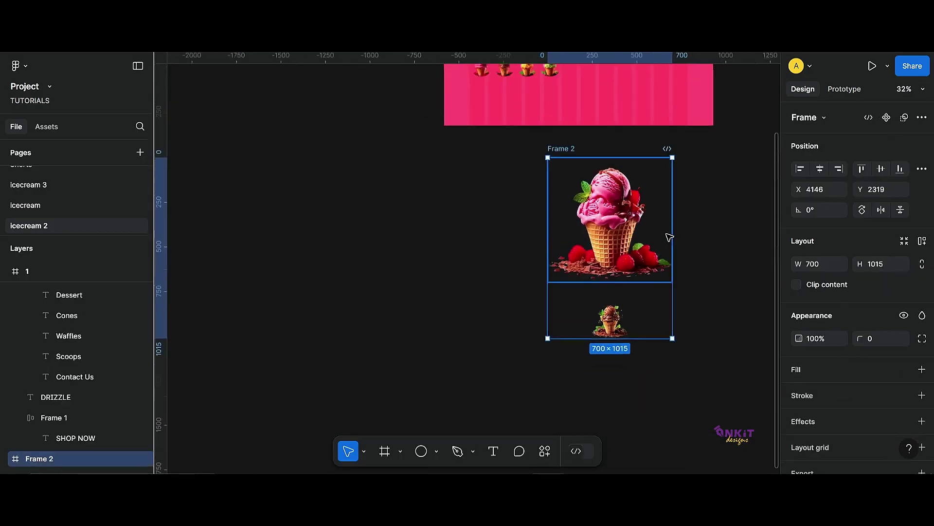
Step: Place Frame 2 inside frame 1 at X 708, Y 200 and turn off Clip content for frame 1
{"action": "scroll", "coordinate": [667, 234], "scroll_direction": "down", "scroll_amount": 3}
{"action": "left_click_drag", "start_coordinate": [729, 231], "coordinate": [639, 283]}
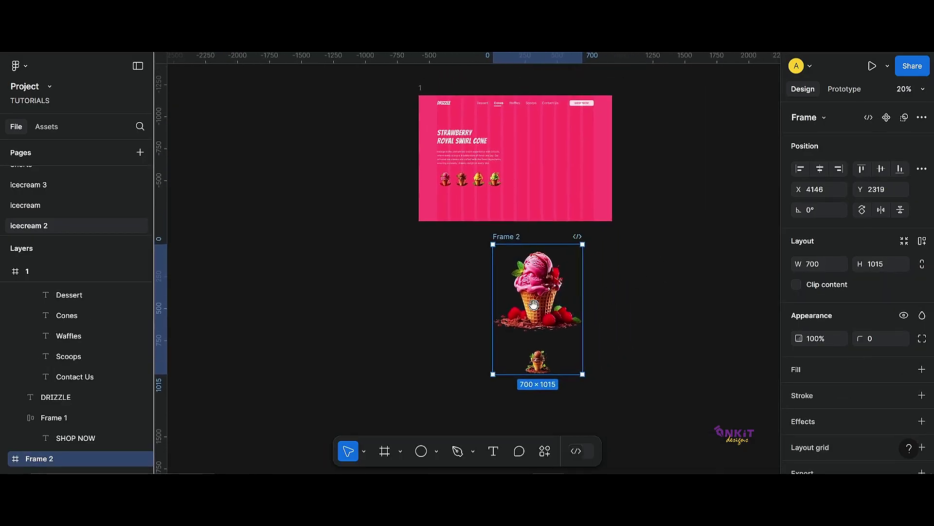
{"action": "left_click_drag", "start_coordinate": [535, 314], "coordinate": [550, 194]}
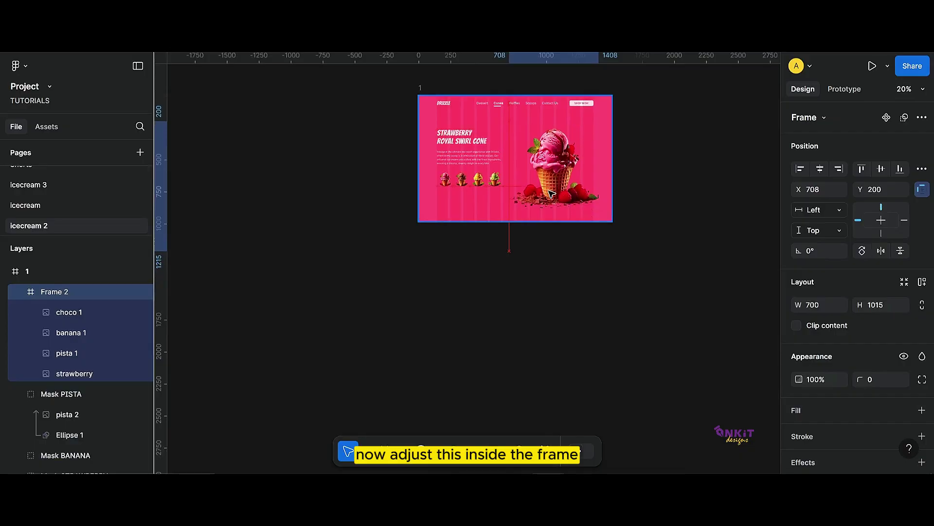
{"action": "left_click", "coordinate": [421, 88]}
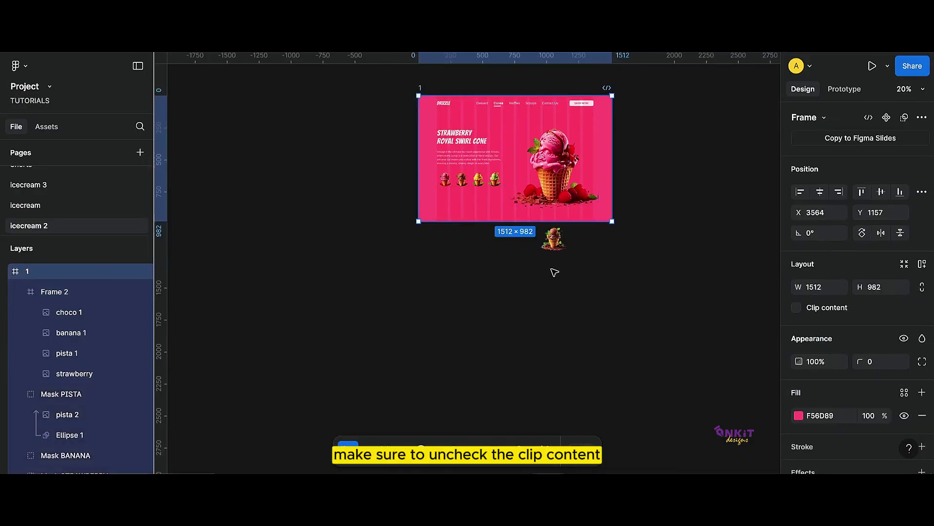
{"action": "scroll", "coordinate": [564, 260], "scroll_direction": "up", "scroll_amount": 3}
{"action": "scroll", "coordinate": [597, 215], "scroll_direction": "up", "scroll_amount": 2}
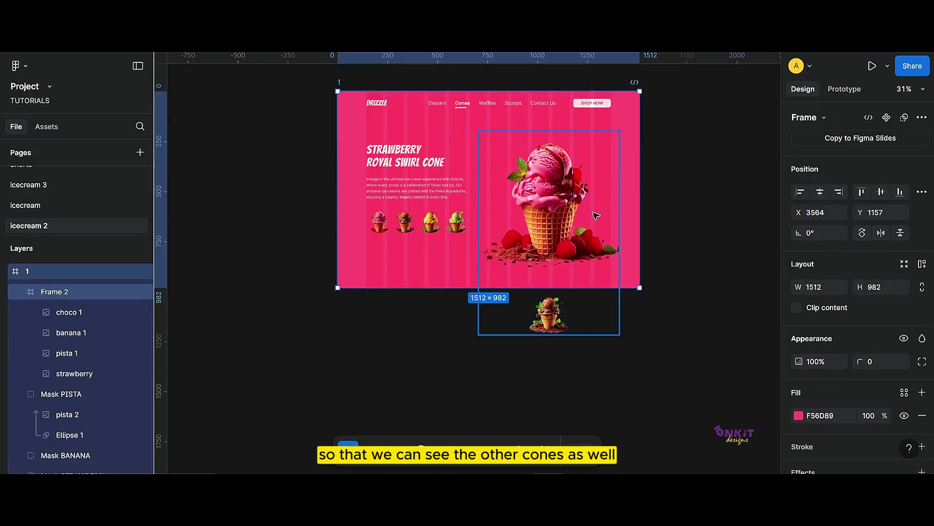
Step: Examine the positions of the choco 1 and strawberry images in Frame 2 and the vertical gap between them
{"action": "left_click", "coordinate": [556, 332]}
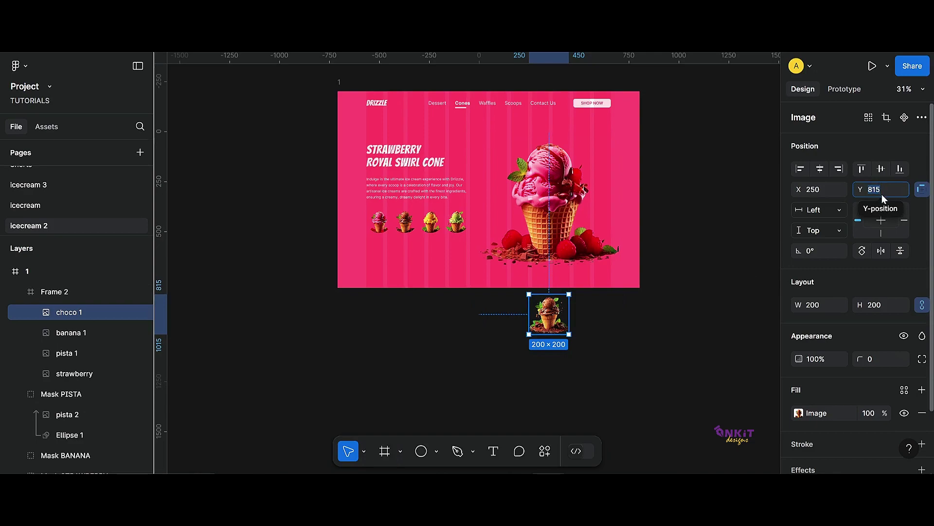
{"action": "scroll", "coordinate": [454, 294], "scroll_direction": "up", "scroll_amount": 1}
{"action": "left_click", "coordinate": [584, 213]}
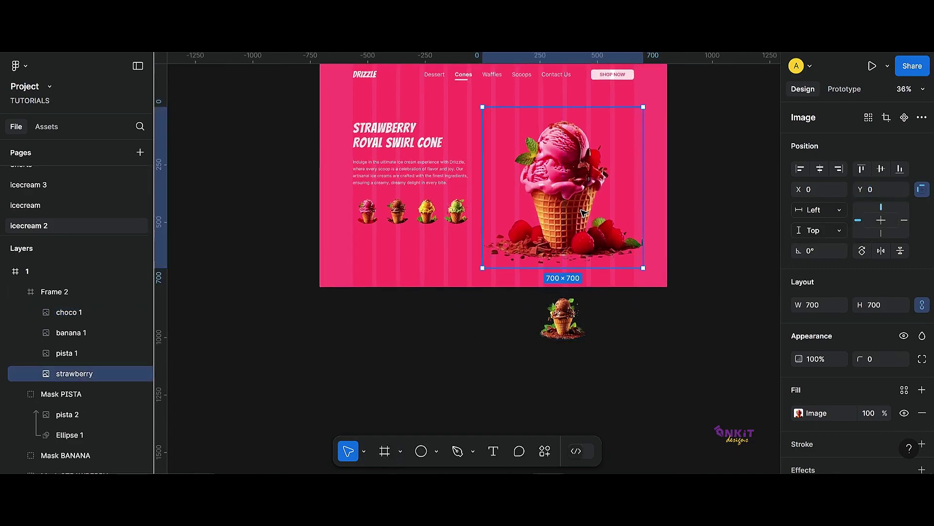
{"action": "left_click_drag", "start_coordinate": [584, 213], "coordinate": [575, 240]}
{"action": "left_click", "coordinate": [574, 319]}
{"action": "left_click", "coordinate": [572, 240]}
{"action": "key", "text": "ctrl+z"}
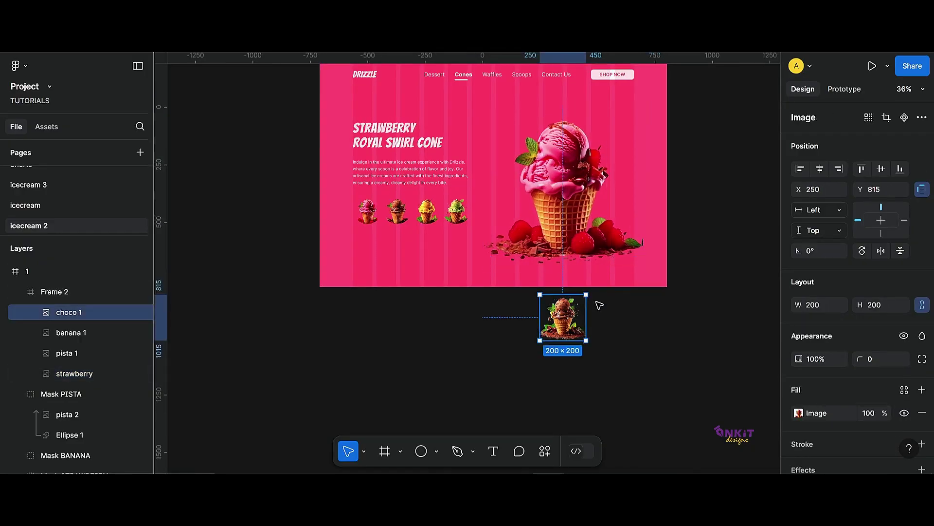
{"action": "left_click", "coordinate": [568, 245], "text": "shift"}
{"action": "left_click_drag", "start_coordinate": [572, 277], "coordinate": [578, 278]}
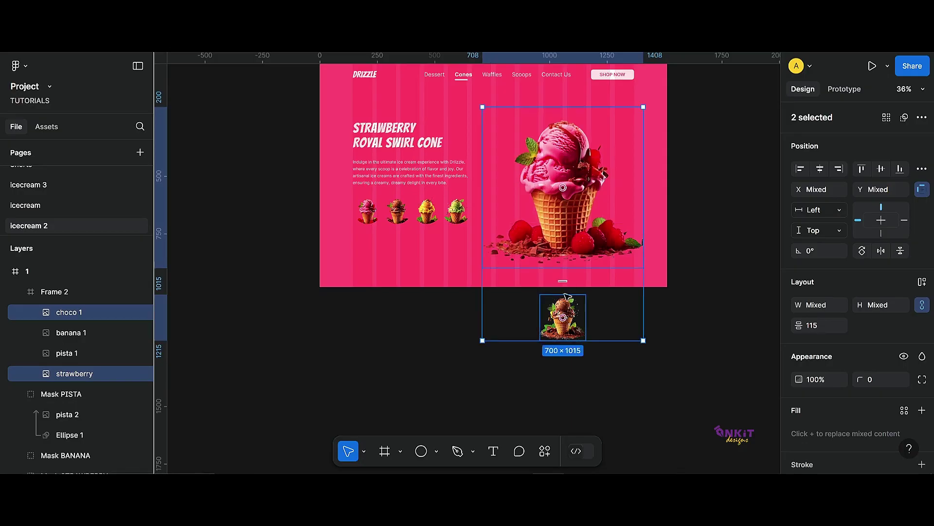
{"action": "left_click", "coordinate": [658, 346]}
{"action": "scroll", "coordinate": [584, 364], "scroll_direction": "up", "scroll_amount": 3}
{"action": "scroll", "coordinate": [588, 350], "scroll_direction": "down", "scroll_amount": 3}
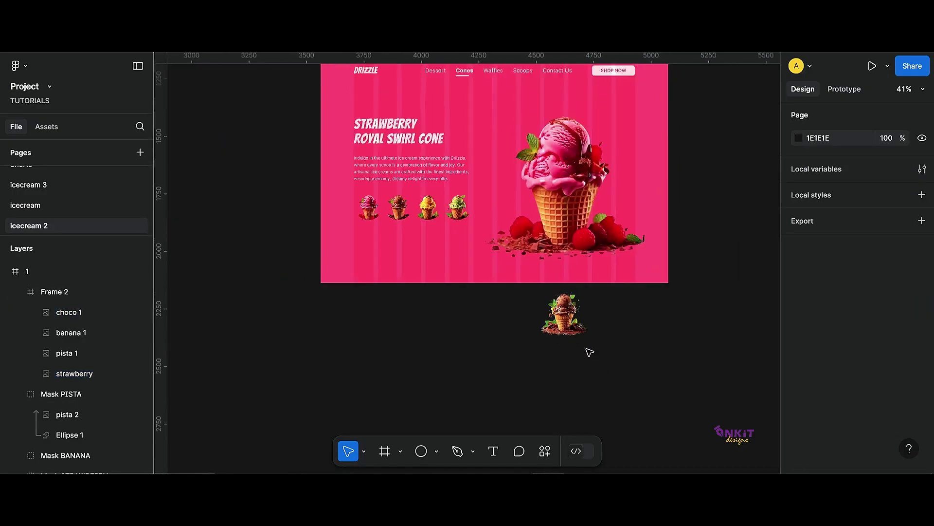
Step: Check the placement of Frame 2 inside frame 1 and align it at X 708, Y 200
{"action": "scroll", "coordinate": [578, 276], "scroll_direction": "down", "scroll_amount": 1}
{"action": "left_click", "coordinate": [46, 298]}
{"action": "left_click_drag", "start_coordinate": [579, 229], "coordinate": [583, 229]}
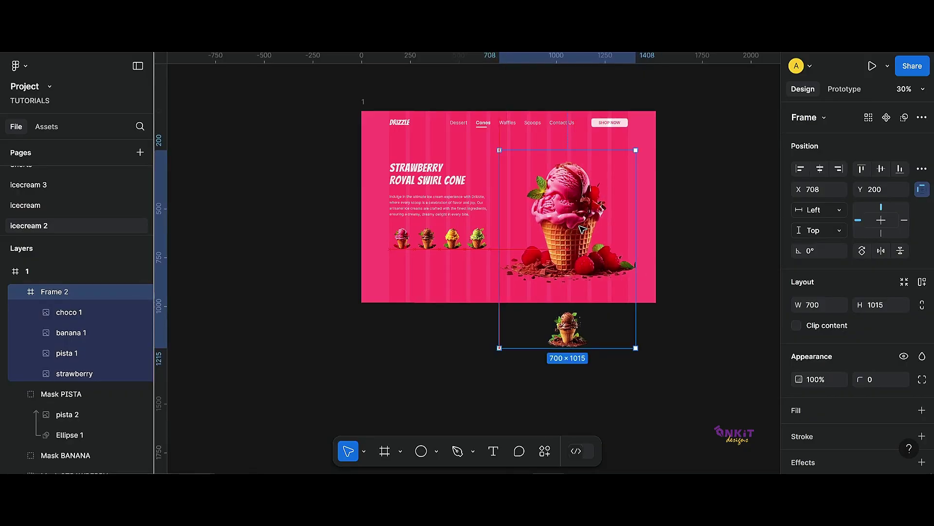
{"action": "left_click", "coordinate": [671, 317]}
{"action": "left_click", "coordinate": [577, 344]}
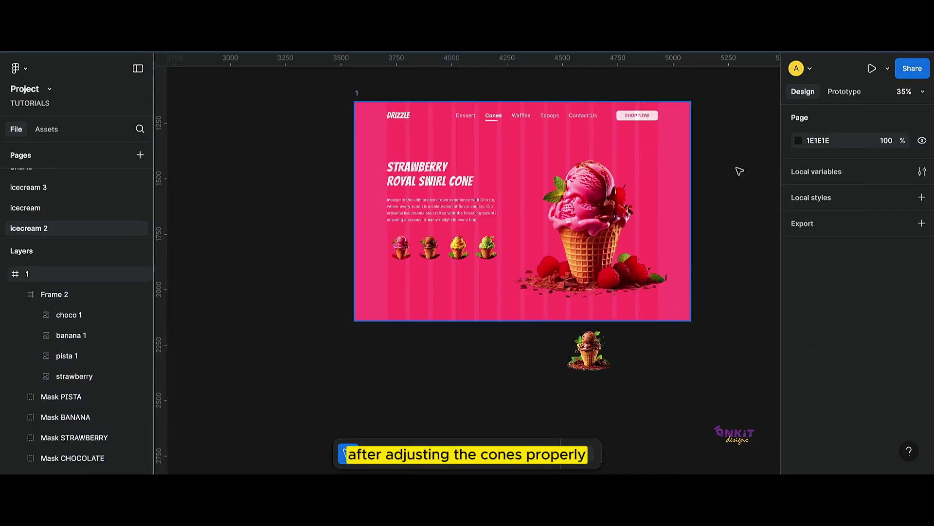
Step: Turn on Clip content for frame 1 and duplicate the frame beside it at X 5289, Y 1157
{"action": "key", "text": "ctrl+a"}
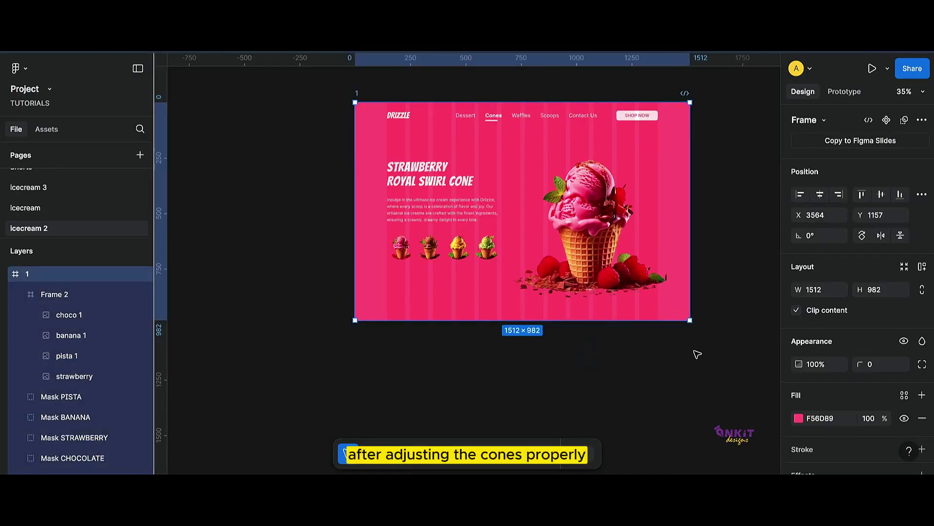
{"action": "scroll", "coordinate": [698, 354], "scroll_direction": "right", "scroll_amount": 5}
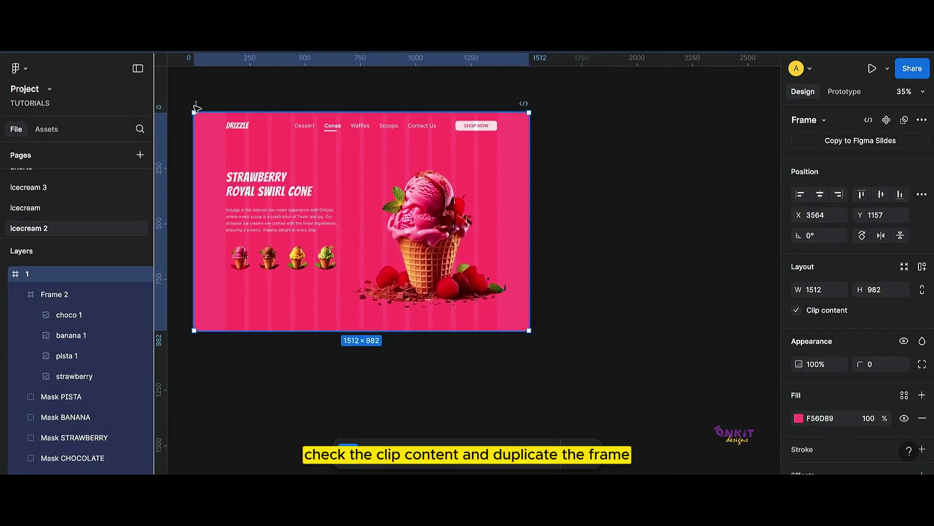
{"action": "key", "text": "ctrl+d"}
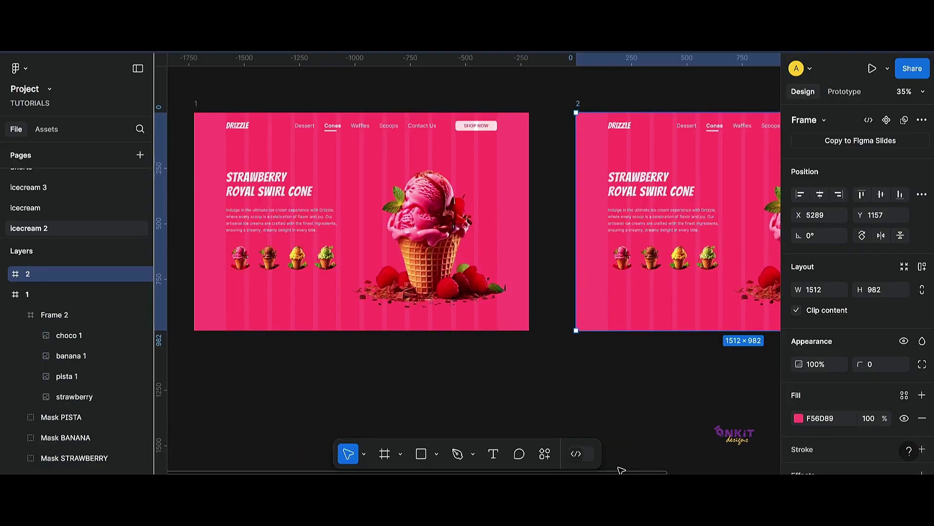
Step: Turn off Clip content for the duplicated frame 2 to expose the small cones below it
{"action": "left_click_drag", "start_coordinate": [618, 470], "coordinate": [834, 465]}
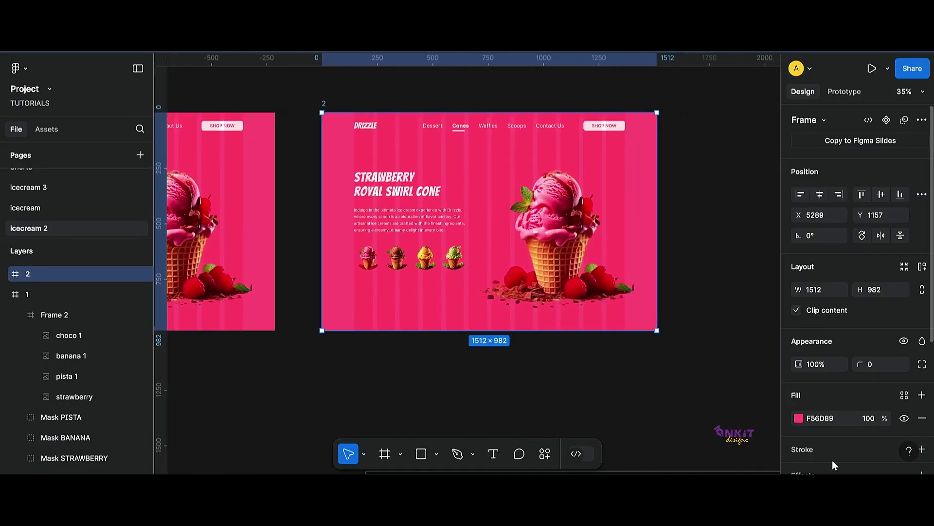
{"action": "left_click", "coordinate": [797, 311]}
{"action": "scroll", "coordinate": [553, 408], "scroll_direction": "down", "scroll_amount": 1}
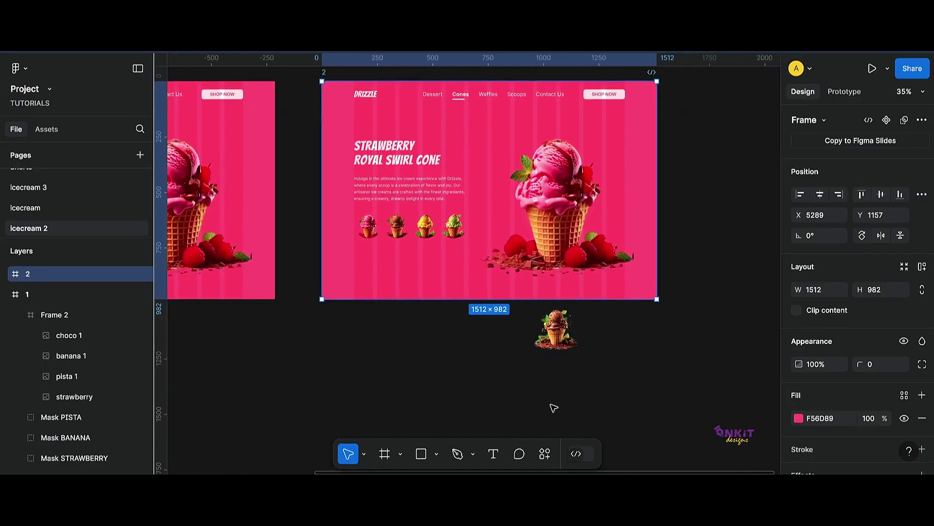
Step: Enlarge the choco 1 image in frame 2 to 700 × 700 and place it over the strawberry cone at X 0, Y 0
{"action": "double_click", "coordinate": [569, 344]}
{"action": "left_click_drag", "start_coordinate": [558, 343], "coordinate": [559, 237]}
{"action": "left_click", "coordinate": [838, 307]}
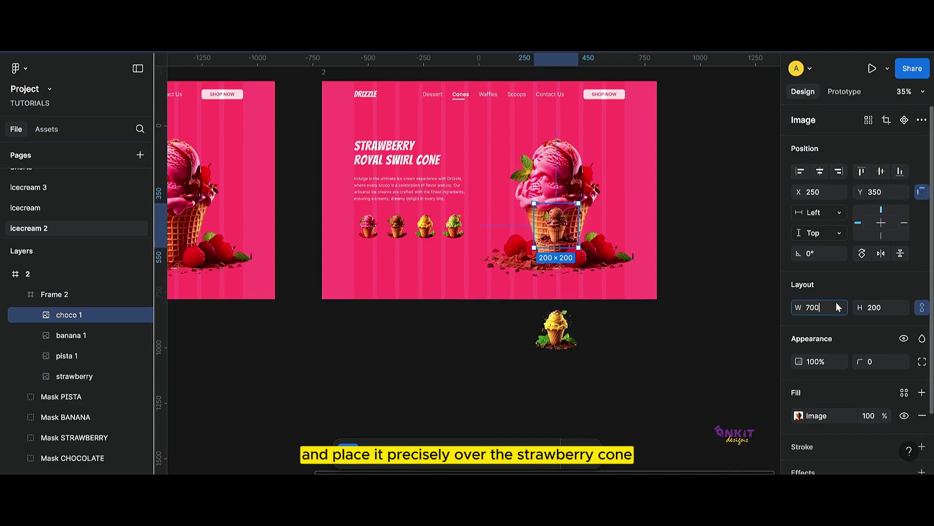
{"action": "type", "text": "700"}
{"action": "key", "text": "Return"}
{"action": "left_click_drag", "start_coordinate": [630, 327], "coordinate": [554, 218]}
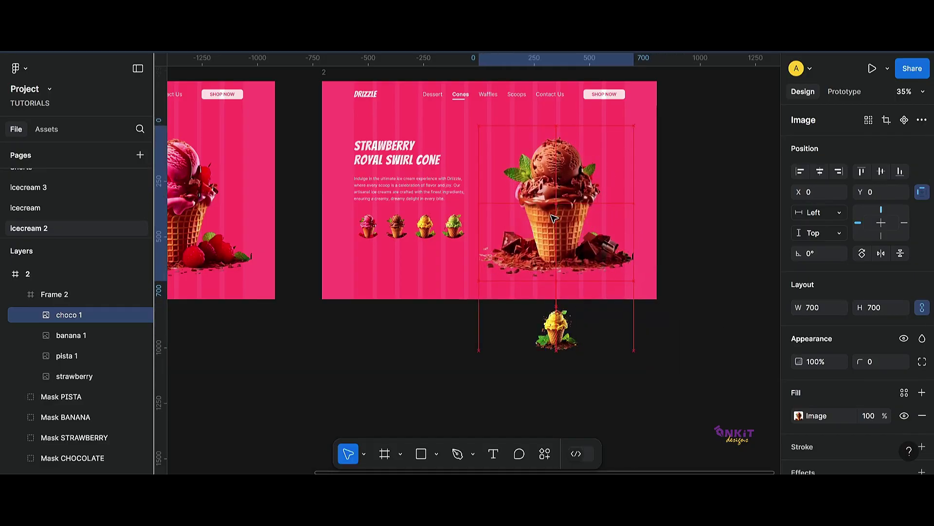
Step: Resize the strawberry image in frame 2 to 200 × 200 and place it with the small cones below the page
{"action": "left_click", "coordinate": [73, 376]}
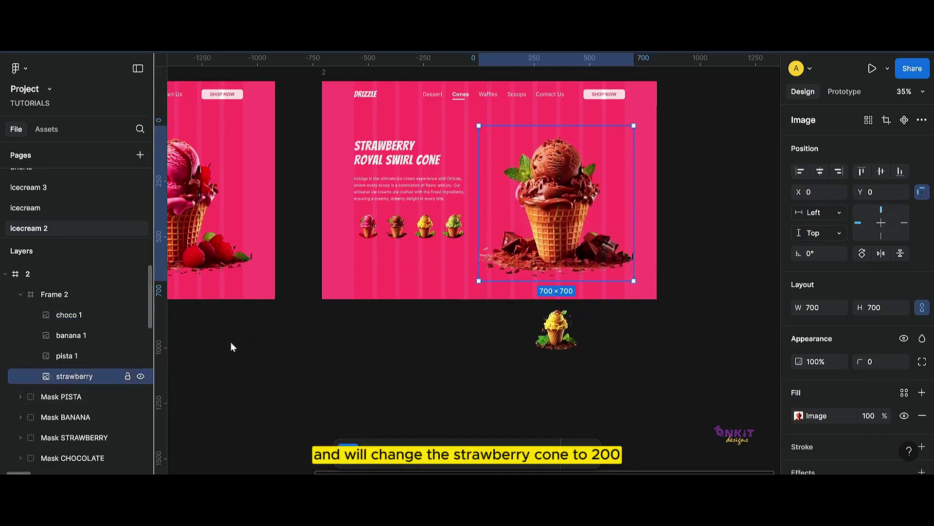
{"action": "left_click", "coordinate": [821, 308]}
{"action": "type", "text": "200"}
{"action": "key", "text": "Return"}
{"action": "left_click_drag", "start_coordinate": [497, 145], "coordinate": [554, 322]}
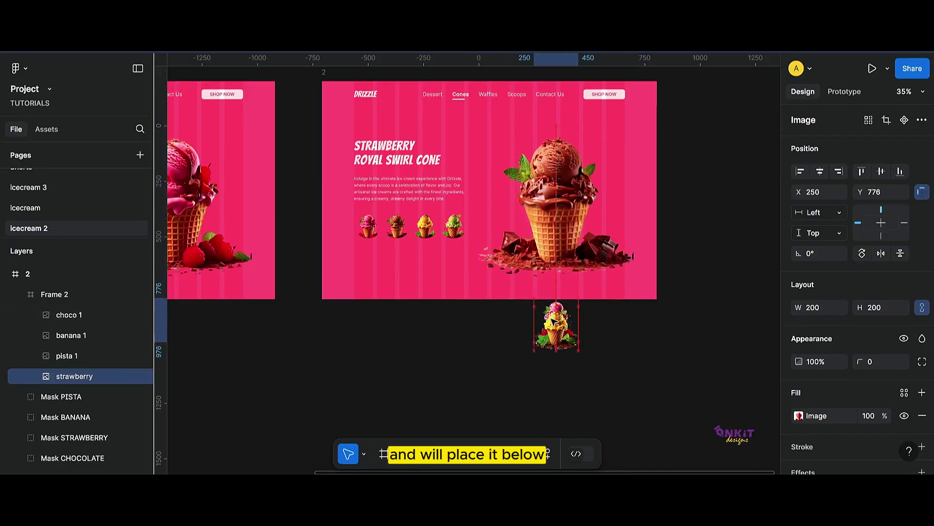
{"action": "left_click", "coordinate": [472, 397]}
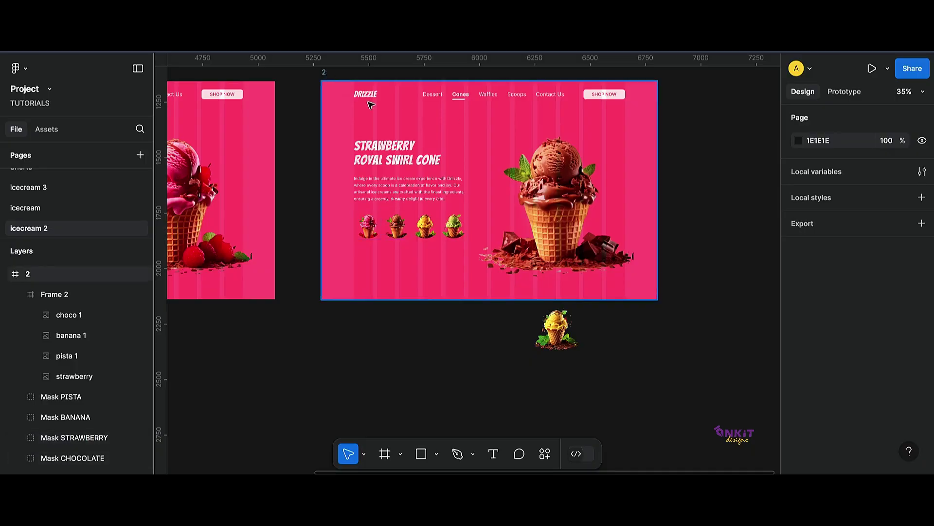
Step: Sample a chocolate tone from the cone for frame 2's background fill and lighten it to 9C4715
{"action": "left_click", "coordinate": [324, 72]}
{"action": "scroll", "coordinate": [823, 316], "scroll_direction": "down", "scroll_amount": 2}
{"action": "left_click", "coordinate": [799, 353]}
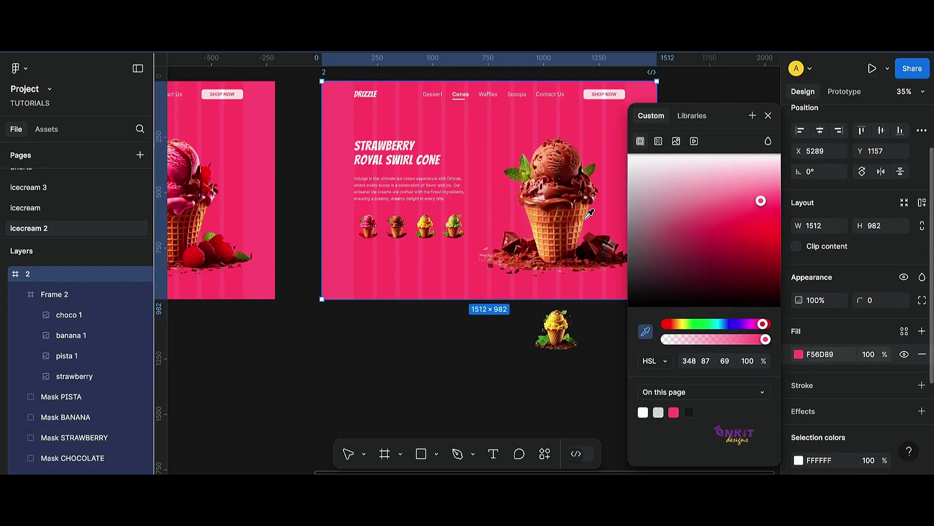
{"action": "left_click", "coordinate": [593, 199]}
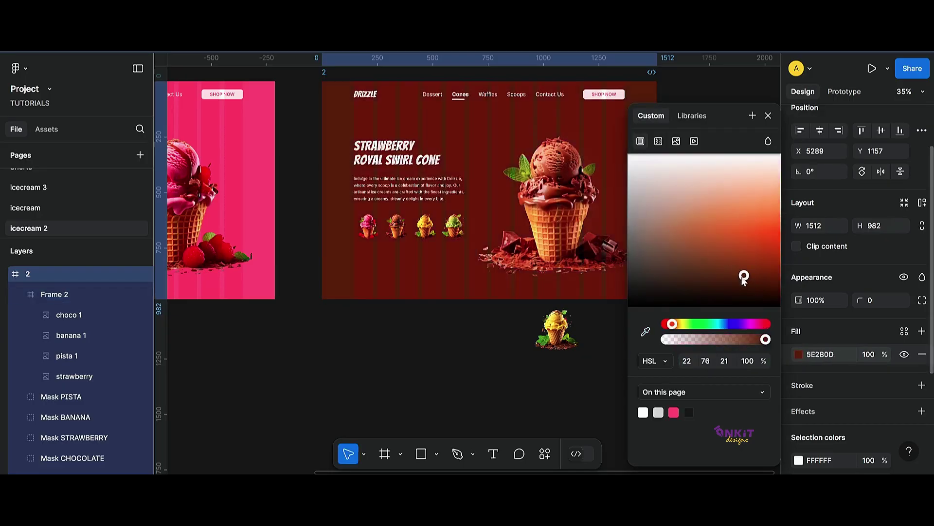
{"action": "left_click_drag", "start_coordinate": [743, 278], "coordinate": [745, 259]}
{"action": "left_click", "coordinate": [501, 387]}
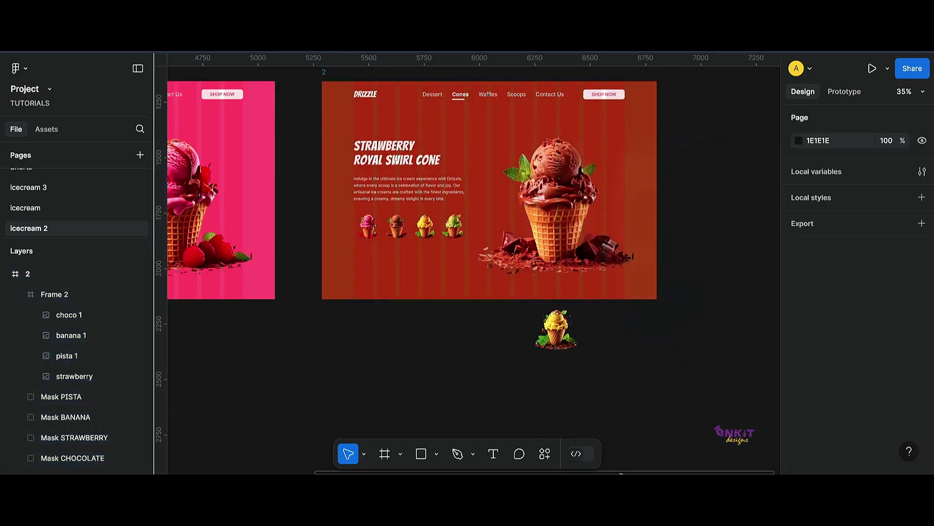
Step: Turn on Clip content for frame 2 and duplicate the frame beside it at X 7034, Y 1157
{"action": "scroll", "coordinate": [621, 473], "scroll_direction": "left", "scroll_amount": 5}
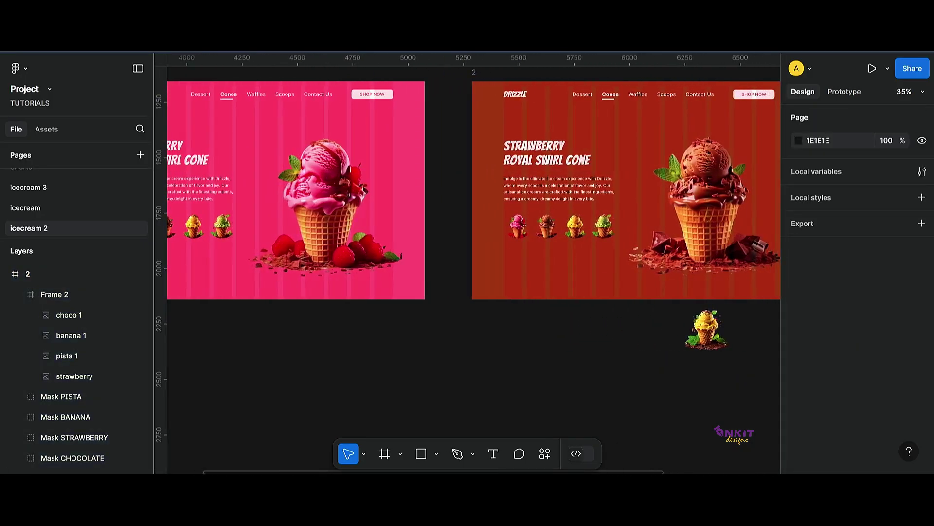
{"action": "scroll", "coordinate": [474, 264], "scroll_direction": "left", "scroll_amount": 4}
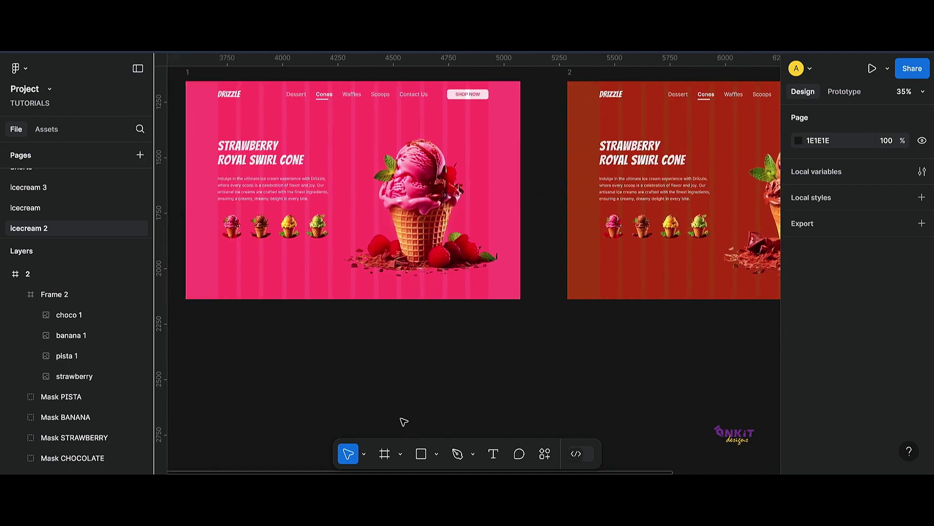
{"action": "scroll", "coordinate": [688, 319], "scroll_direction": "right", "scroll_amount": 12}
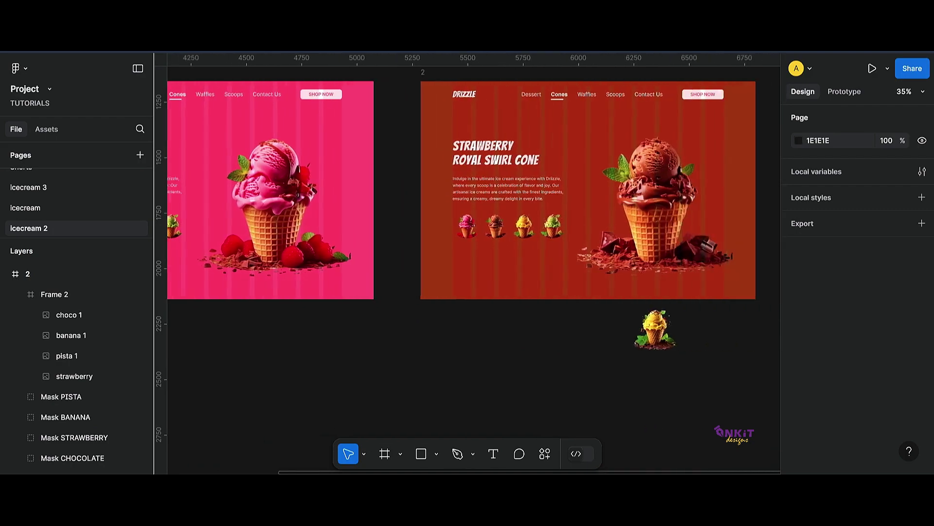
{"action": "left_click", "coordinate": [229, 83]}
{"action": "left_click", "coordinate": [812, 317]}
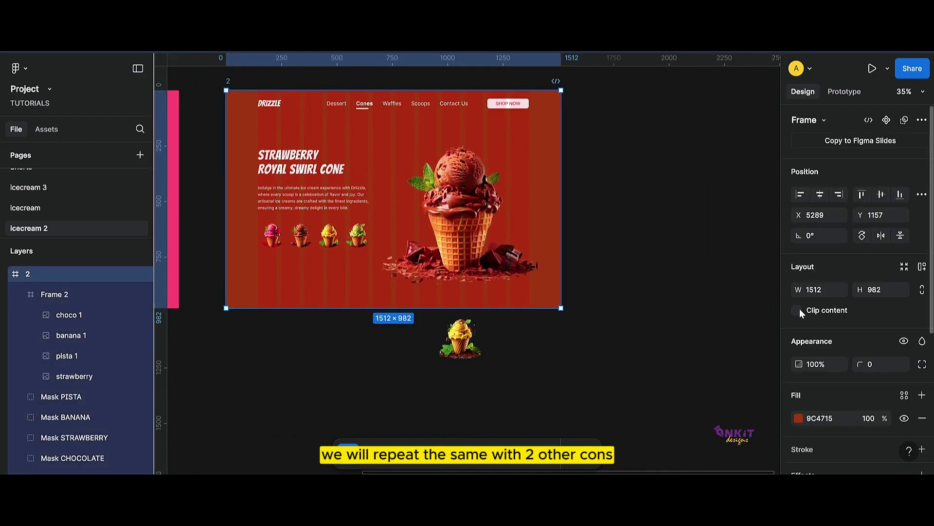
{"action": "left_click_drag", "start_coordinate": [233, 84], "coordinate": [615, 88]}
{"action": "scroll", "coordinate": [474, 200], "scroll_direction": "right", "scroll_amount": 11}
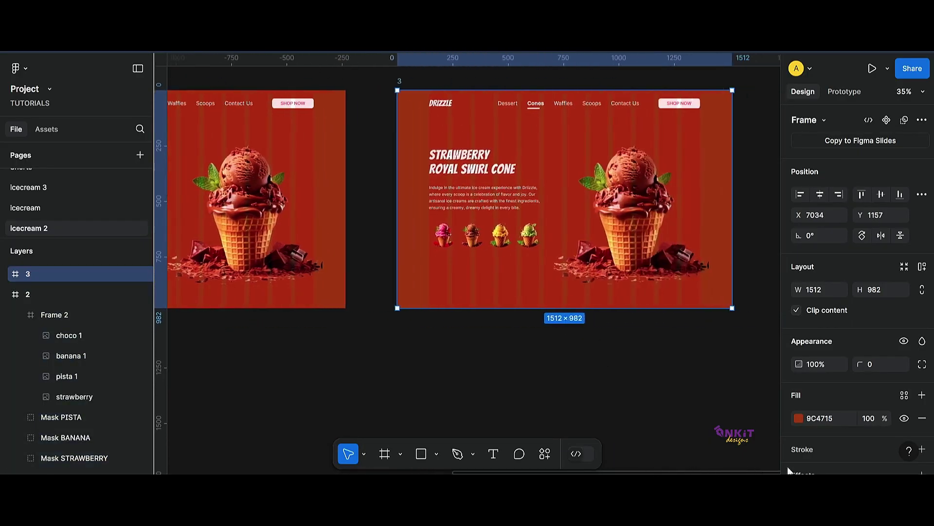
Step: Turn off Clip content for frame 3, move the small banana cone up onto the chocolate cone and resize it to 700 × 700
{"action": "left_click", "coordinate": [796, 310]}
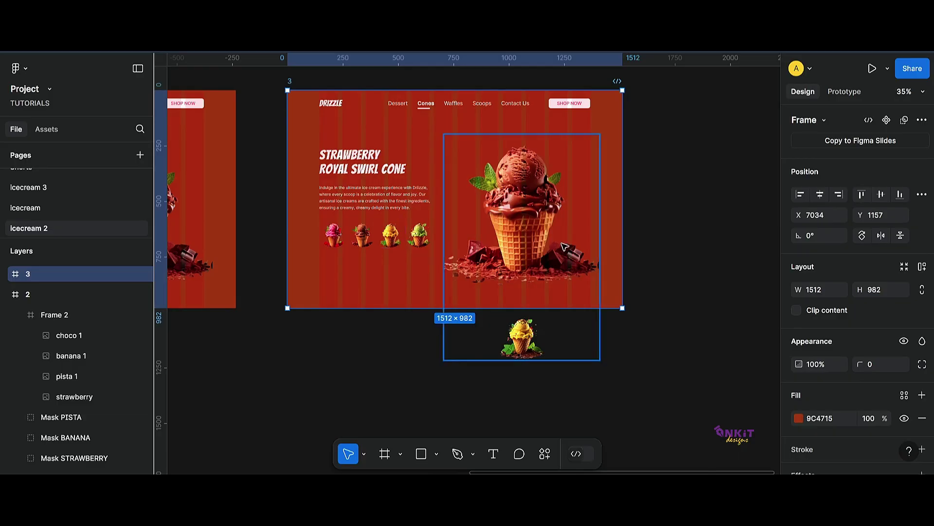
{"action": "left_click", "coordinate": [542, 241]}
{"action": "left_click", "coordinate": [526, 338]}
{"action": "left_click_drag", "start_coordinate": [526, 338], "coordinate": [524, 244]}
{"action": "left_click", "coordinate": [525, 244]}
{"action": "key", "text": "ctrl+z"}
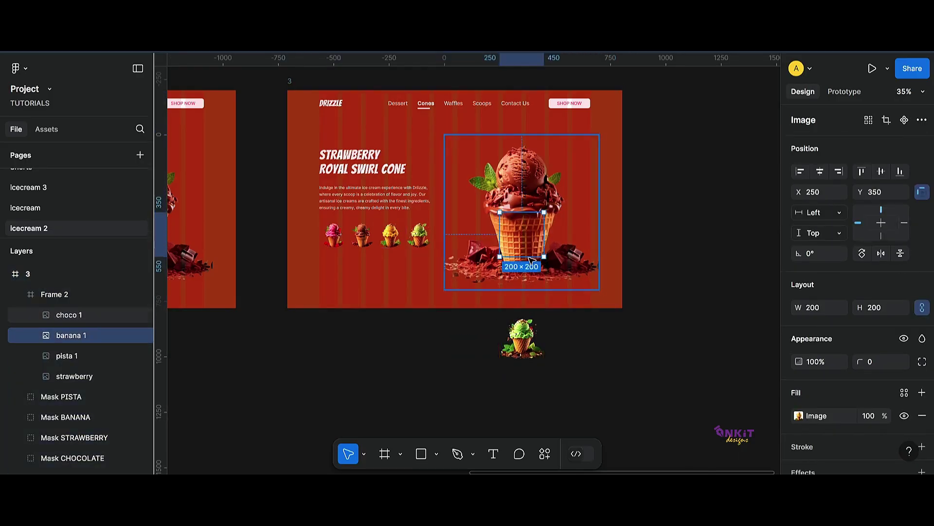
{"action": "type", "text": "700"}
{"action": "key", "text": "Return"}
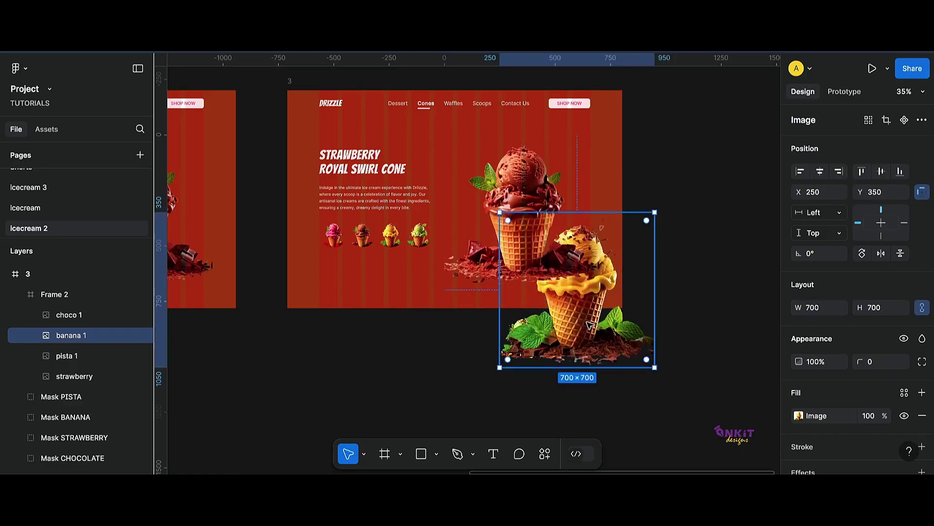
Step: Place the large banana cone over the chocolate cone at X 0, Y 15 and bring it to the front
{"action": "left_click_drag", "start_coordinate": [590, 337], "coordinate": [529, 257]}
{"action": "right_click", "coordinate": [530, 256]}
{"action": "left_click", "coordinate": [550, 212]}
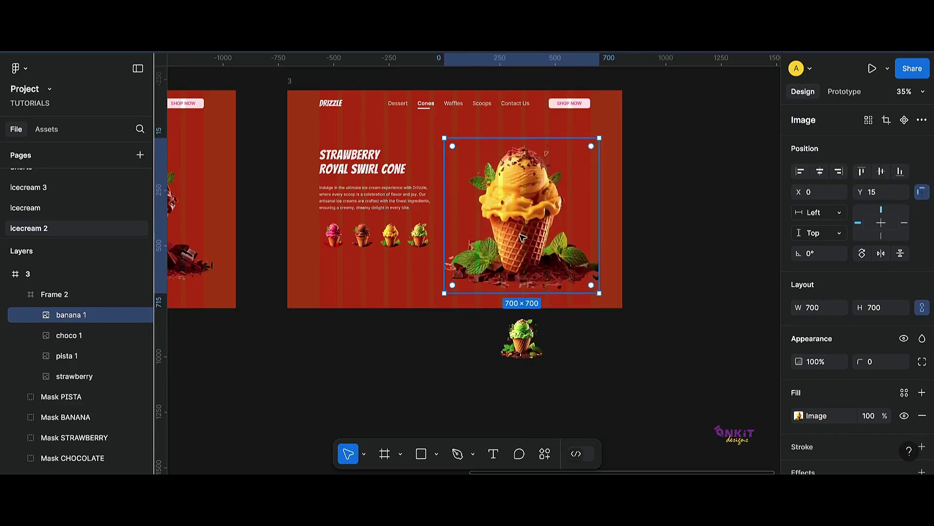
Step: Resize the choco 1 image in frame 3 to 200 × 200 and place it with the small cones below the page
{"action": "left_click", "coordinate": [92, 336]}
{"action": "left_click", "coordinate": [820, 309]}
{"action": "type", "text": "200"}
{"action": "key", "text": "Return"}
{"action": "left_click_drag", "start_coordinate": [470, 163], "coordinate": [525, 343]}
{"action": "left_click", "coordinate": [542, 419]}
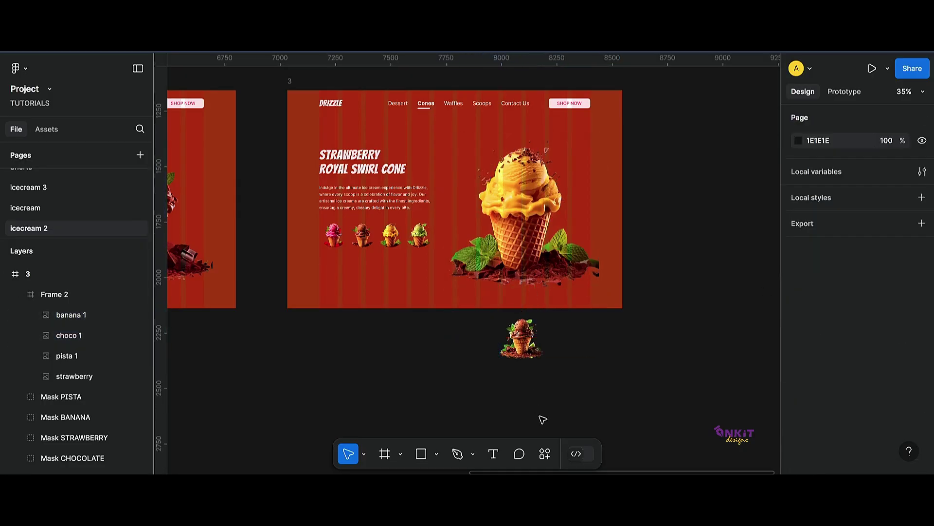
Step: Sample a banana tone from the cone for frame 3's background fill and lighten it to F0AA49
{"action": "left_click", "coordinate": [293, 77]}
{"action": "left_click", "coordinate": [799, 418]}
{"action": "left_click", "coordinate": [645, 331]}
{"action": "left_click", "coordinate": [537, 212]}
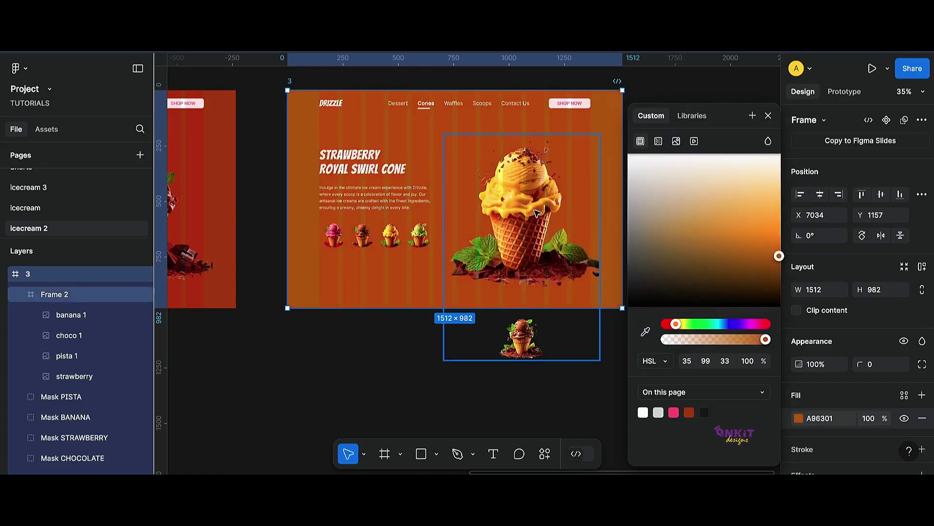
{"action": "left_click_drag", "start_coordinate": [779, 256], "coordinate": [760, 217]}
{"action": "left_click", "coordinate": [843, 365]}
Step: Hide the 12-column layout grid of frame 3 and turn on its Clip content
{"action": "scroll", "coordinate": [843, 365], "scroll_direction": "down", "scroll_amount": 5}
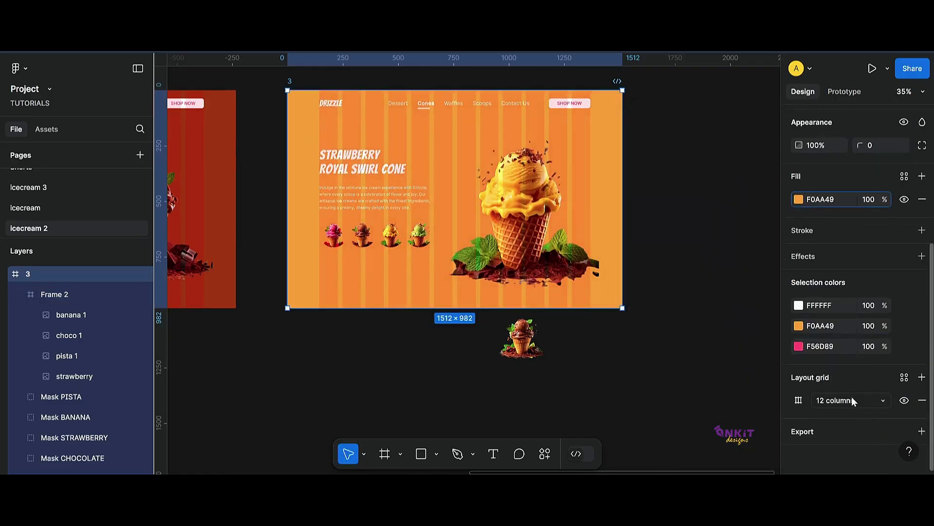
{"action": "left_click", "coordinate": [905, 400]}
{"action": "scroll", "coordinate": [677, 409], "scroll_direction": "left", "scroll_amount": 2}
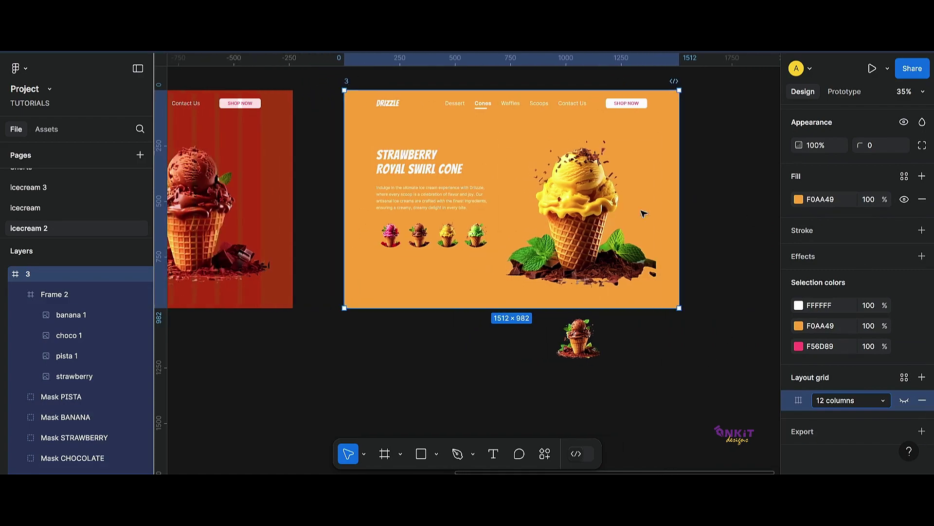
{"action": "scroll", "coordinate": [644, 213], "scroll_direction": "down", "scroll_amount": 1}
{"action": "scroll", "coordinate": [793, 324], "scroll_direction": "up", "scroll_amount": 4}
{"action": "left_click", "coordinate": [796, 283]}
Step: Hide the layout grid of the chocolate frame 2
{"action": "scroll", "coordinate": [473, 270], "scroll_direction": "left", "scroll_amount": 6}
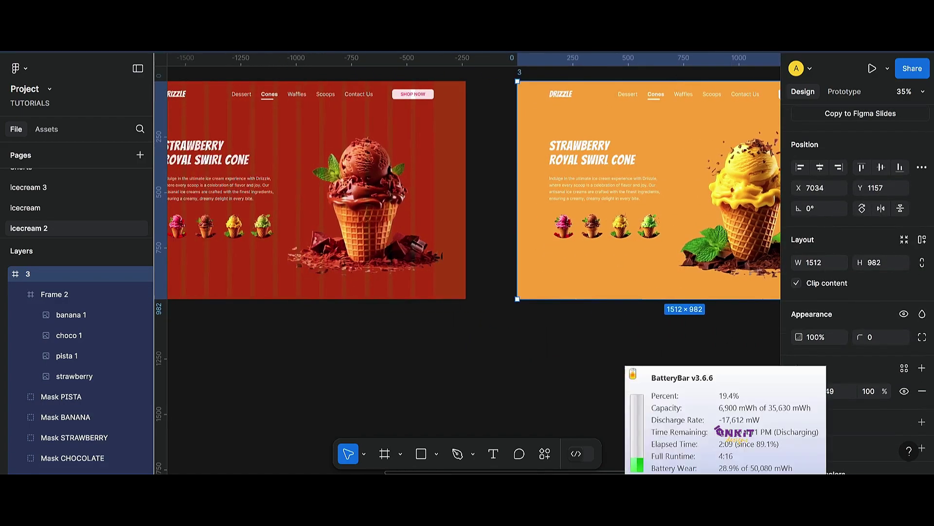
{"action": "scroll", "coordinate": [357, 157], "scroll_direction": "left", "scroll_amount": 6}
{"action": "left_click", "coordinate": [496, 157]}
{"action": "scroll", "coordinate": [878, 433], "scroll_direction": "down", "scroll_amount": 2}
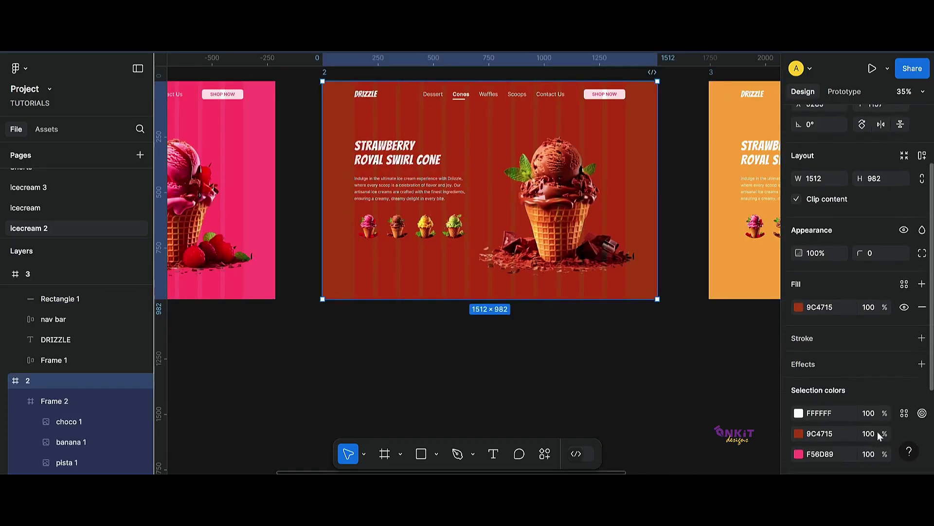
{"action": "scroll", "coordinate": [881, 447], "scroll_direction": "down", "scroll_amount": 2}
{"action": "left_click", "coordinate": [904, 399]}
{"action": "left_click", "coordinate": [778, 328]}
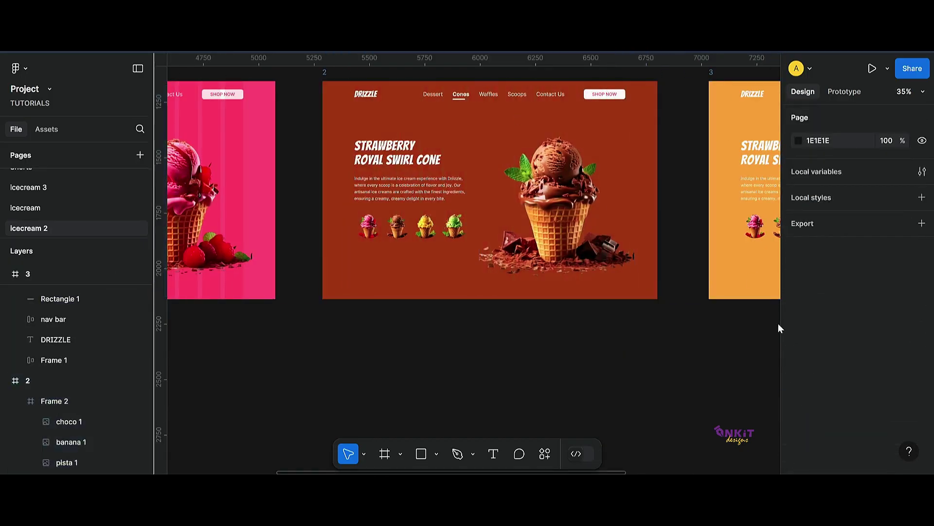
Step: Lighten the brown background fill of frame 2
{"action": "left_click", "coordinate": [623, 146]}
{"action": "left_click", "coordinate": [636, 110]}
{"action": "left_click", "coordinate": [325, 73]}
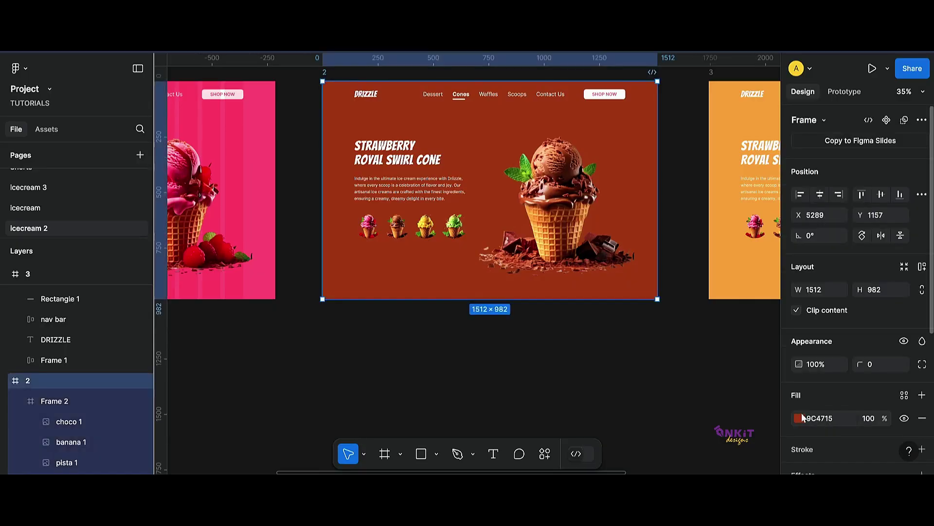
{"action": "left_click", "coordinate": [799, 418]}
{"action": "left_click", "coordinate": [725, 240]}
{"action": "left_click_drag", "start_coordinate": [726, 240], "coordinate": [724, 236]}
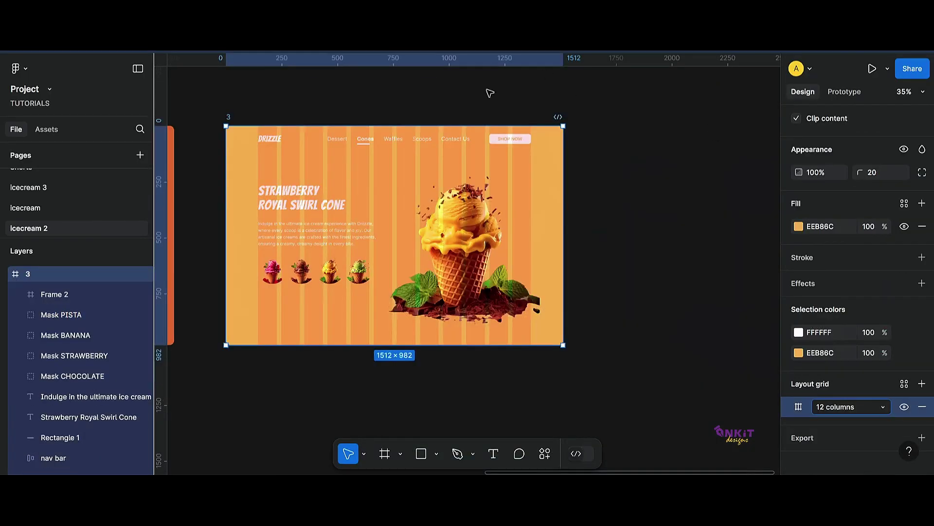
Step: Duplicate frame 3 beside it at X 8695, Y 1157 and turn off Clip content for the copy
{"action": "left_click_drag", "start_coordinate": [231, 120], "coordinate": [603, 119], "text": "alt"}
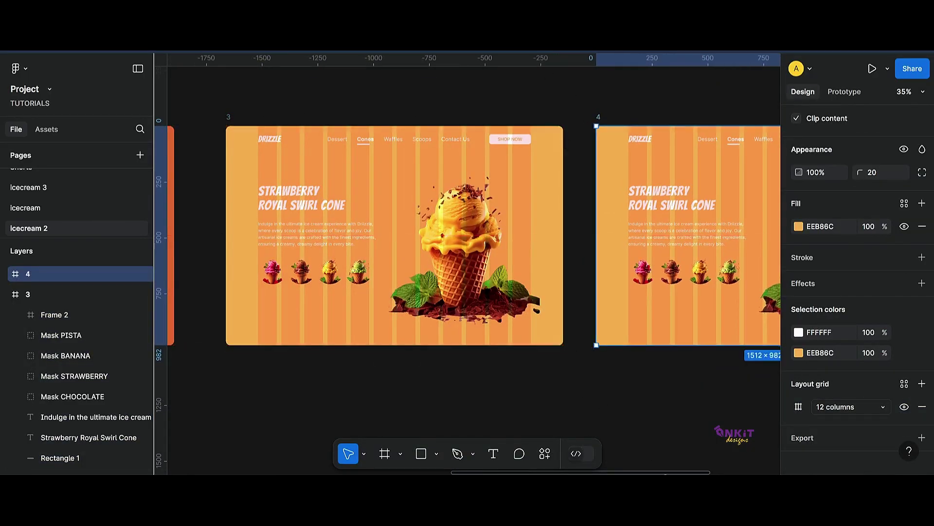
{"action": "scroll", "coordinate": [468, 263], "scroll_direction": "right", "scroll_amount": 6}
{"action": "scroll", "coordinate": [809, 365], "scroll_direction": "up", "scroll_amount": 3}
{"action": "left_click", "coordinate": [797, 247]}
{"action": "scroll", "coordinate": [555, 336], "scroll_direction": "down", "scroll_amount": 1}
{"action": "scroll", "coordinate": [555, 336], "scroll_direction": "up", "scroll_amount": 3}
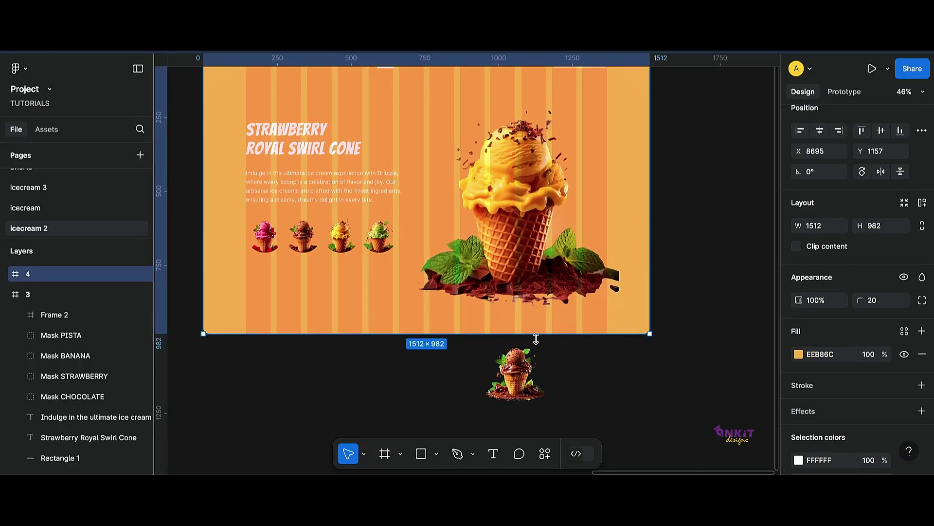
Step: Bring the pista image to the front of Frame 2 in frame 4 and move it up onto the large banana cone
{"action": "scroll", "coordinate": [536, 338], "scroll_direction": "up", "scroll_amount": 1}
{"action": "scroll", "coordinate": [536, 339], "scroll_direction": "down", "scroll_amount": 1}
{"action": "left_click", "coordinate": [516, 345]}
{"action": "left_click", "coordinate": [95, 356]}
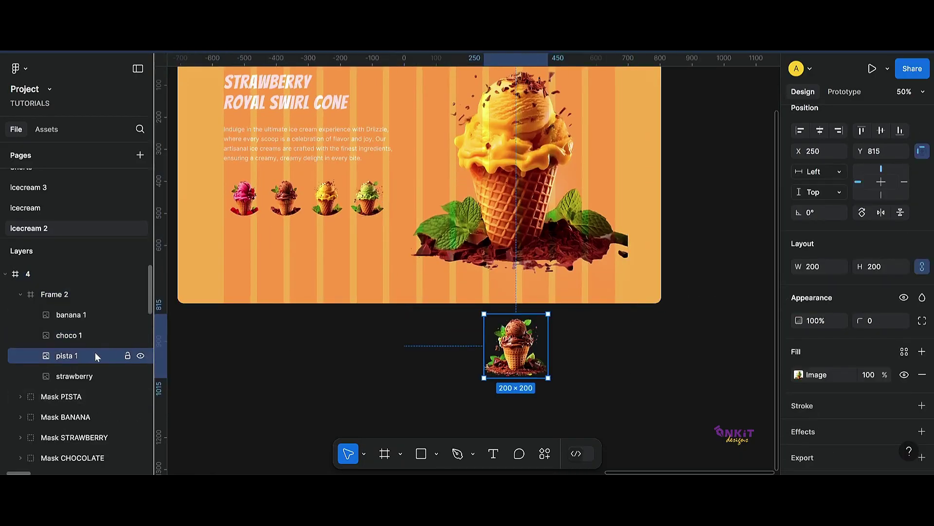
{"action": "left_click_drag", "start_coordinate": [91, 314], "coordinate": [91, 311]}
{"action": "left_click_drag", "start_coordinate": [516, 331], "coordinate": [516, 222]}
Step: Enlarge the pista image to 700 × 700 and place it at X 0, Y 0 as the hero cone of frame 4
{"action": "left_click", "coordinate": [839, 269]}
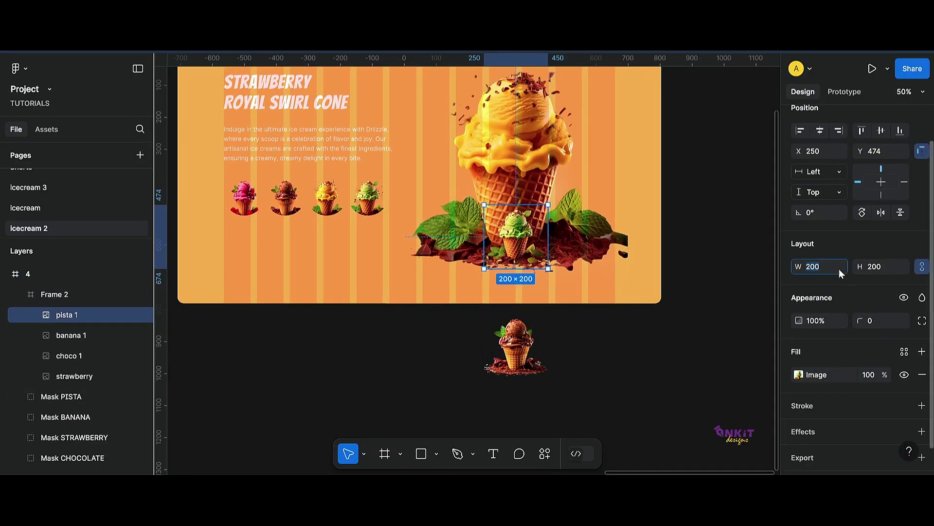
{"action": "type", "text": "700"}
{"action": "key", "text": "Return"}
{"action": "left_click_drag", "start_coordinate": [603, 356], "coordinate": [524, 204]}
{"action": "scroll", "coordinate": [524, 215], "scroll_direction": "up", "scroll_amount": 1}
Step: Shrink frame 4's banana image to 200 × 200 and move it below the frame over the small chocolate cone
{"action": "left_click", "coordinate": [90, 336]}
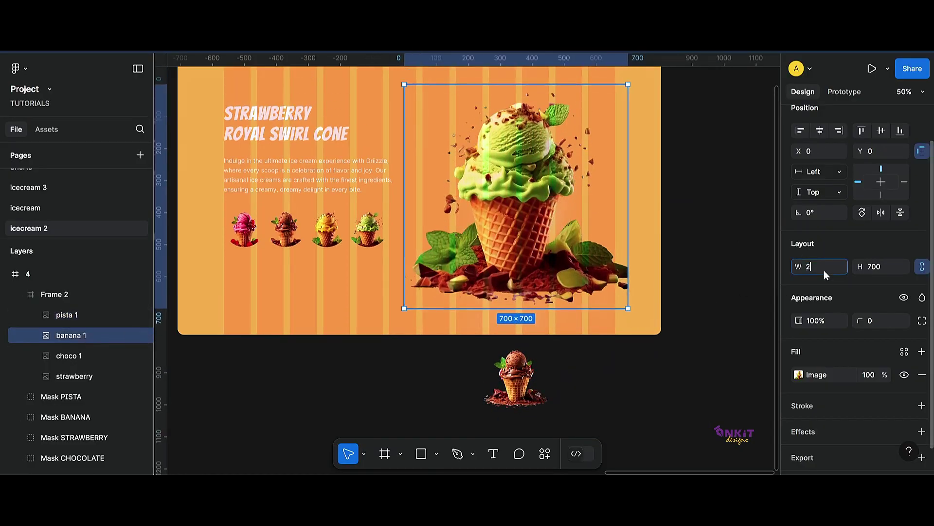
{"action": "left_click", "coordinate": [453, 134]}
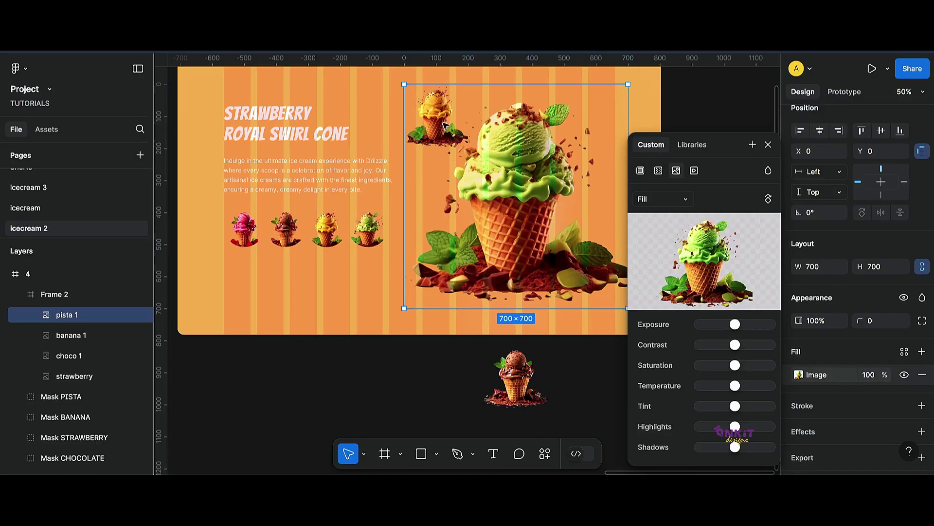
{"action": "left_click", "coordinate": [768, 144]}
{"action": "left_click", "coordinate": [118, 332]}
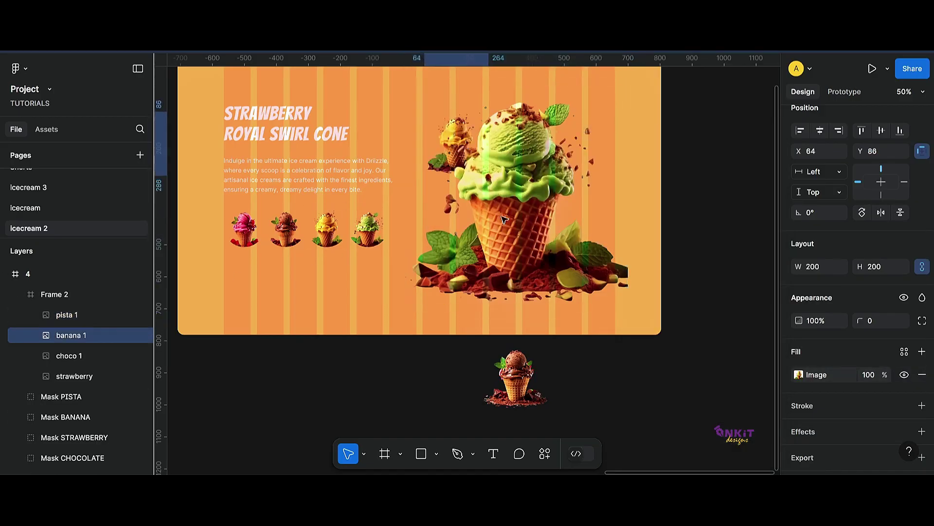
{"action": "left_click_drag", "start_coordinate": [449, 113], "coordinate": [525, 373]}
{"action": "left_click", "coordinate": [458, 377]}
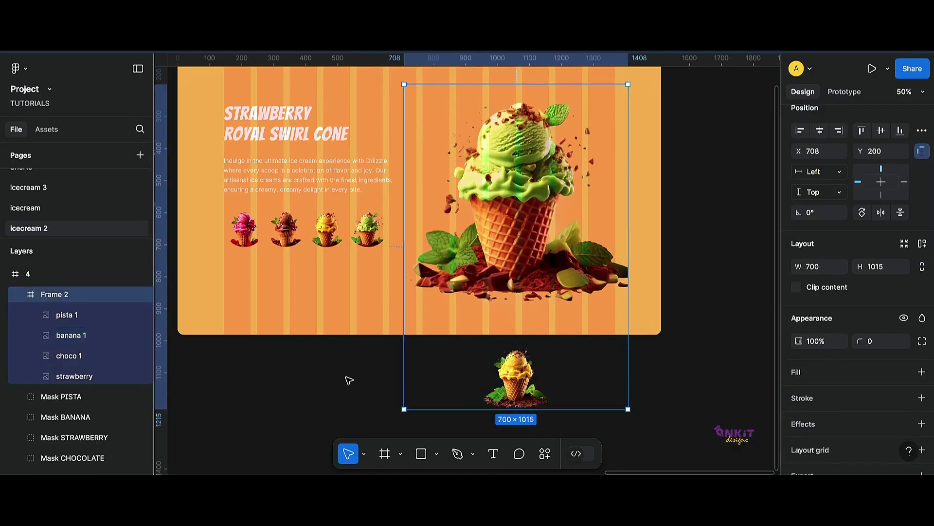
Step: Fill frame 4 with the light green D0E57D sampled from the pista scoop and hide its 12-column layout grid
{"action": "scroll", "coordinate": [266, 266], "scroll_direction": "down", "scroll_amount": 3}
{"action": "left_click", "coordinate": [203, 75]}
{"action": "left_click", "coordinate": [799, 353]}
{"action": "left_click", "coordinate": [645, 332]}
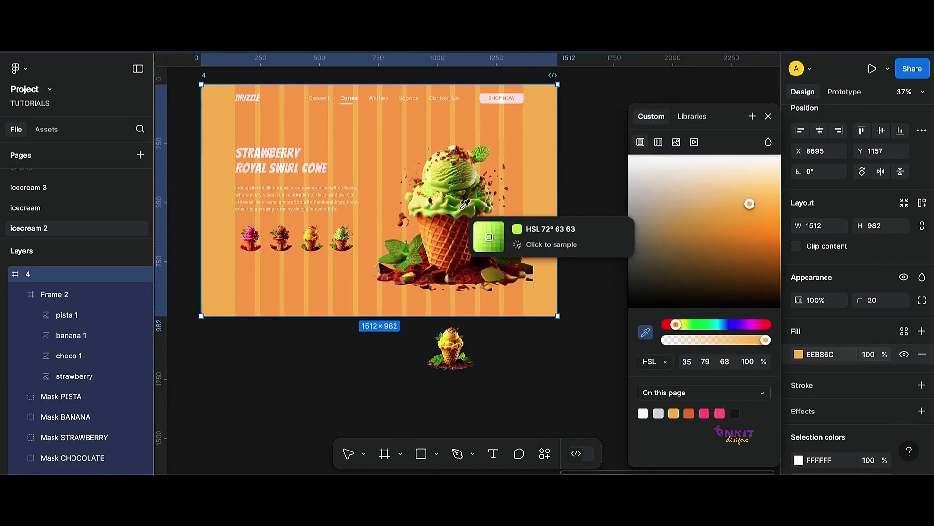
{"action": "left_click", "coordinate": [495, 235]}
{"action": "scroll", "coordinate": [857, 341], "scroll_direction": "down", "scroll_amount": 3}
{"action": "left_click", "coordinate": [904, 426]}
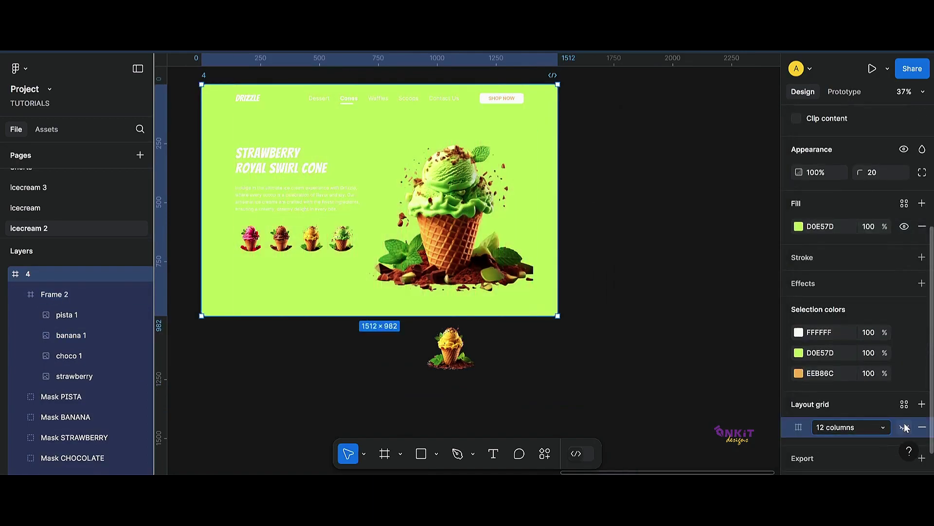
{"action": "scroll", "coordinate": [633, 467], "scroll_direction": "left", "scroll_amount": 4}
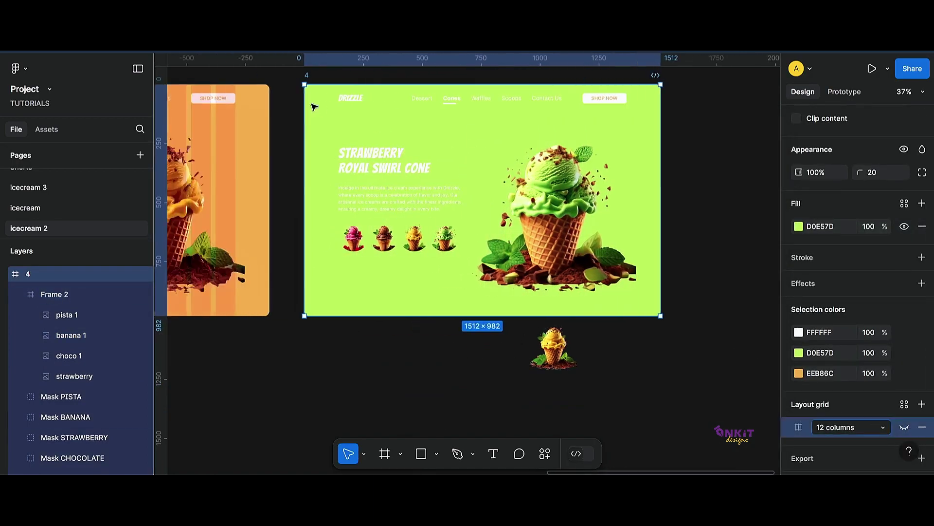
Step: Darken the green background fill of frame 4 to 88A31F
{"action": "scroll", "coordinate": [798, 316], "scroll_direction": "down", "scroll_amount": 1}
{"action": "left_click", "coordinate": [799, 325]}
{"action": "left_click_drag", "start_coordinate": [726, 214], "coordinate": [732, 251]}
{"action": "left_click", "coordinate": [768, 116]}
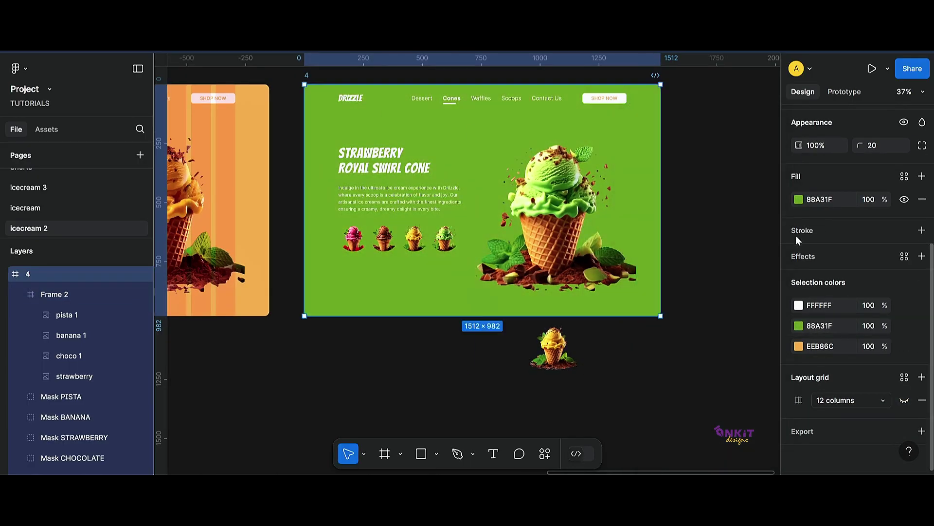
Step: Turn on Clip content for frame 4
{"action": "scroll", "coordinate": [798, 237], "scroll_direction": "up", "scroll_amount": 2}
{"action": "left_click", "coordinate": [798, 157]}
{"action": "left_click", "coordinate": [679, 336]}
Step: Recolour the SHOP NOW label in frame 4 with a colour from the page's palette
{"action": "scroll", "coordinate": [550, 389], "scroll_direction": "left", "scroll_amount": 3}
{"action": "scroll", "coordinate": [550, 389], "scroll_direction": "down", "scroll_amount": 1}
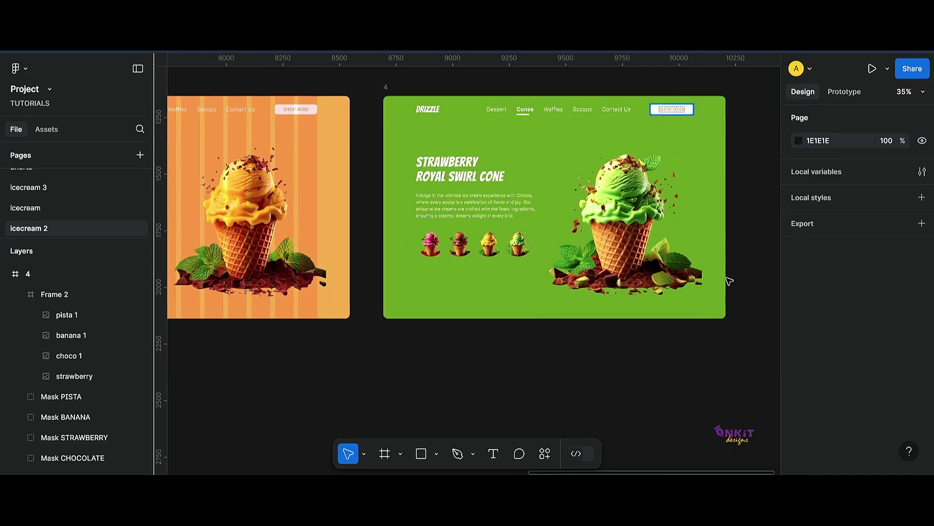
{"action": "left_click", "coordinate": [671, 109]}
{"action": "scroll", "coordinate": [807, 341], "scroll_direction": "down", "scroll_amount": 3}
{"action": "left_click", "coordinate": [800, 354]}
{"action": "left_click", "coordinate": [736, 408]}
{"action": "left_click", "coordinate": [560, 389]}
Step: Draw a circle of 976 × 976 over frame 1's text area, overlapping the frame's corner at X -139, Y -165
{"action": "left_click_drag", "start_coordinate": [649, 471], "coordinate": [242, 451]}
{"action": "scroll", "coordinate": [292, 428], "scroll_direction": "up", "scroll_amount": 3}
{"action": "left_click", "coordinate": [436, 453]}
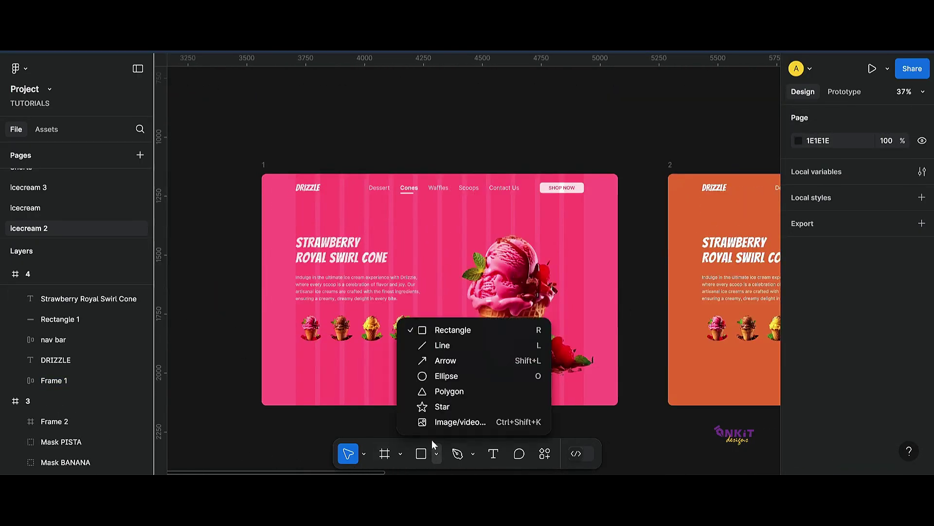
{"action": "left_click", "coordinate": [446, 375]}
{"action": "mouse_move", "coordinate": [331, 180]}
{"action": "left_mouse_down"}
{"action": "mouse_move", "coordinate": [524, 361]}
{"action": "mouse_move", "coordinate": [527, 376]}
{"action": "left_mouse_up"}
{"action": "mouse_move", "coordinate": [459, 317]}
{"action": "left_mouse_down"}
{"action": "mouse_move", "coordinate": [312, 52]}
{"action": "mouse_move", "coordinate": [375, 254]}
{"action": "left_mouse_up"}
{"action": "left_click_drag", "start_coordinate": [428, 281], "coordinate": [456, 322]}
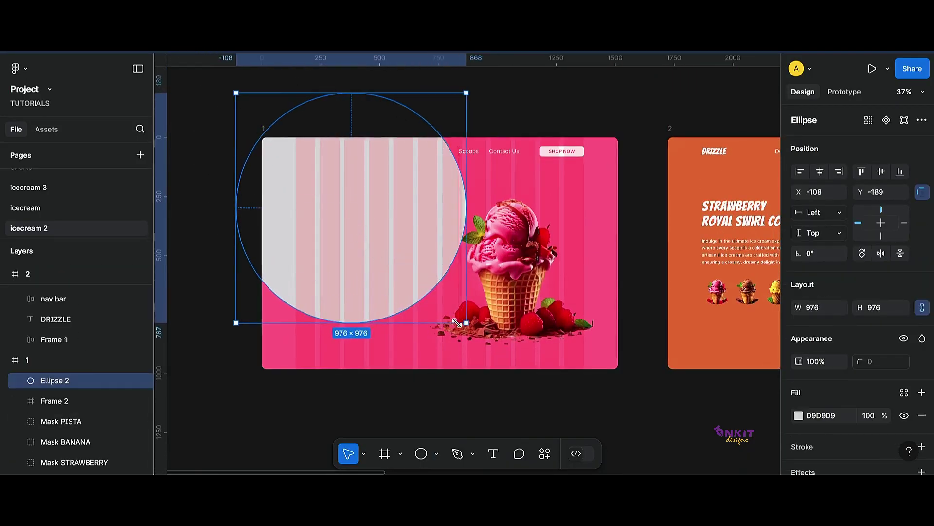
{"action": "left_click_drag", "start_coordinate": [385, 257], "coordinate": [378, 263]}
Step: Send the circle behind frame 1's content and fill it with the deeper pink F34A6D
{"action": "right_click", "coordinate": [363, 263]}
{"action": "left_click", "coordinate": [404, 226]}
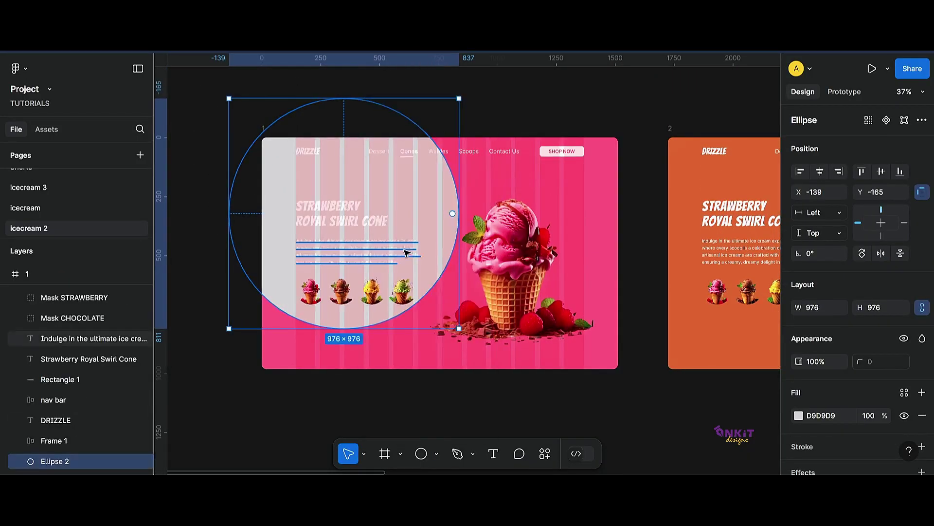
{"action": "left_click", "coordinate": [799, 417]}
{"action": "left_click", "coordinate": [646, 332]}
{"action": "left_click", "coordinate": [460, 339]}
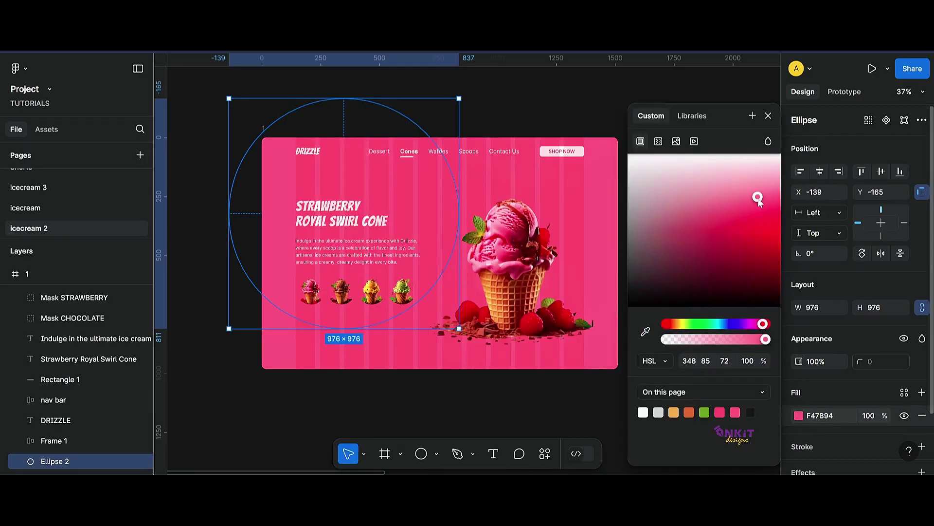
{"action": "left_click_drag", "start_coordinate": [757, 193], "coordinate": [761, 216]}
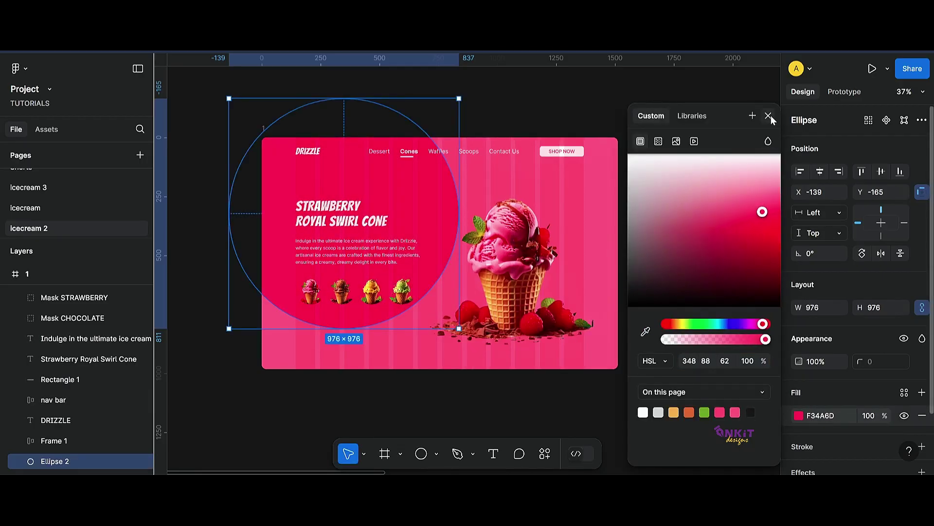
{"action": "left_click", "coordinate": [768, 115]}
Step: Paste a copy of the pink circle into frame 2 and send it behind the text
{"action": "left_click_drag", "start_coordinate": [386, 472], "coordinate": [507, 467]}
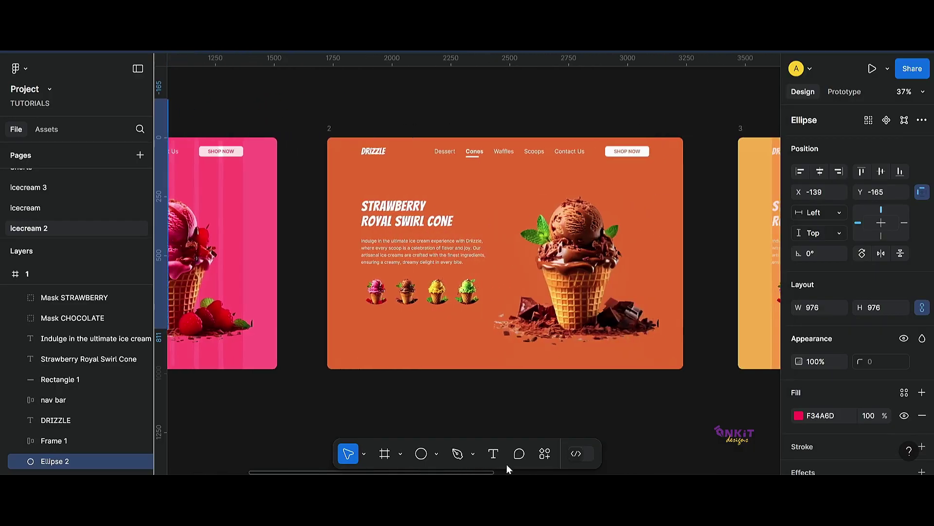
{"action": "key", "text": "ctrl+v"}
{"action": "right_click", "coordinate": [426, 225]}
{"action": "right_click", "coordinate": [458, 223]}
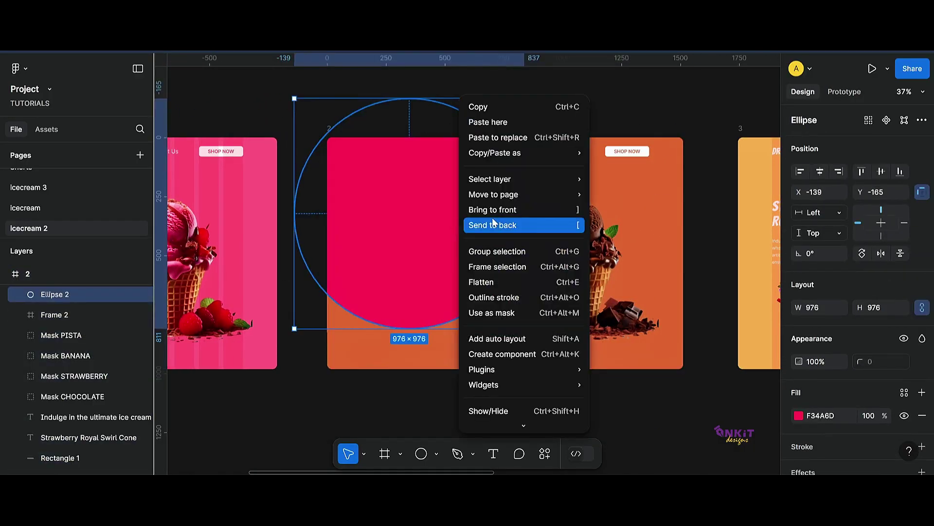
{"action": "left_click", "coordinate": [492, 223]}
Step: Recolour frame 2's circle by sampling the frame's orange background and darkening it to brown
{"action": "left_click", "coordinate": [798, 415]}
{"action": "left_click", "coordinate": [644, 332]}
{"action": "left_click", "coordinate": [560, 359]}
{"action": "left_click_drag", "start_coordinate": [727, 229], "coordinate": [738, 240]}
{"action": "key", "text": "Escape"}
{"action": "left_click", "coordinate": [663, 447]}
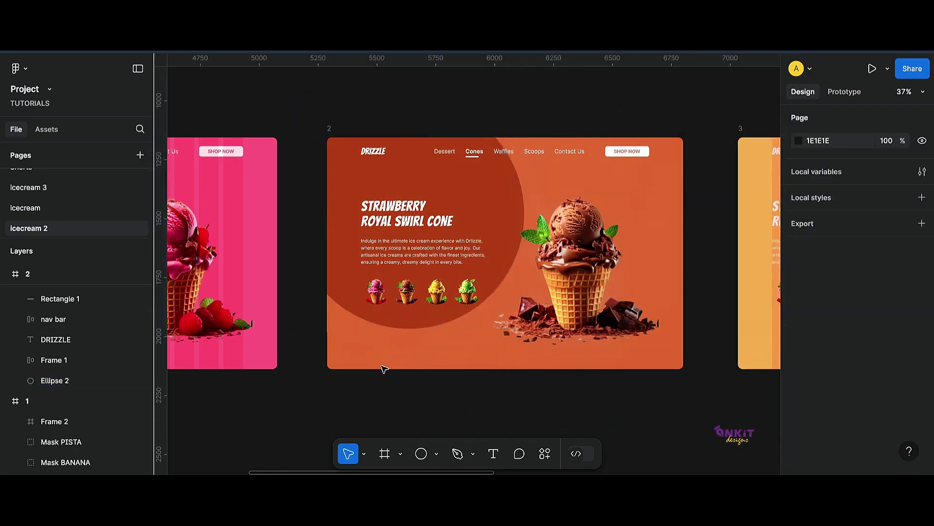
Step: Enlarge the circle in frame 1 to about 997 × 997 and position it at about X -148, Y -175
{"action": "scroll", "coordinate": [374, 344], "scroll_direction": "down", "scroll_amount": 3}
{"action": "scroll", "coordinate": [371, 334], "scroll_direction": "left", "scroll_amount": 4}
{"action": "left_click", "coordinate": [378, 224]}
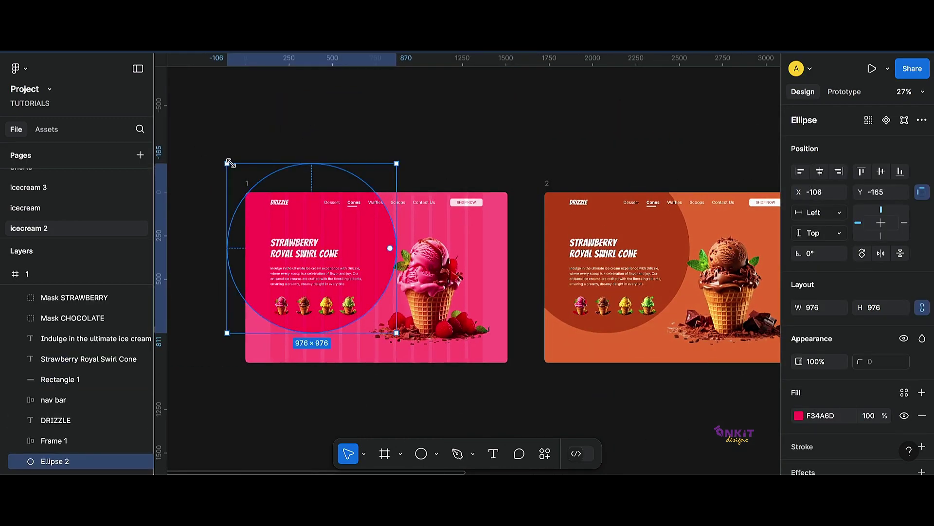
{"action": "left_click_drag", "start_coordinate": [226, 164], "coordinate": [223, 159]}
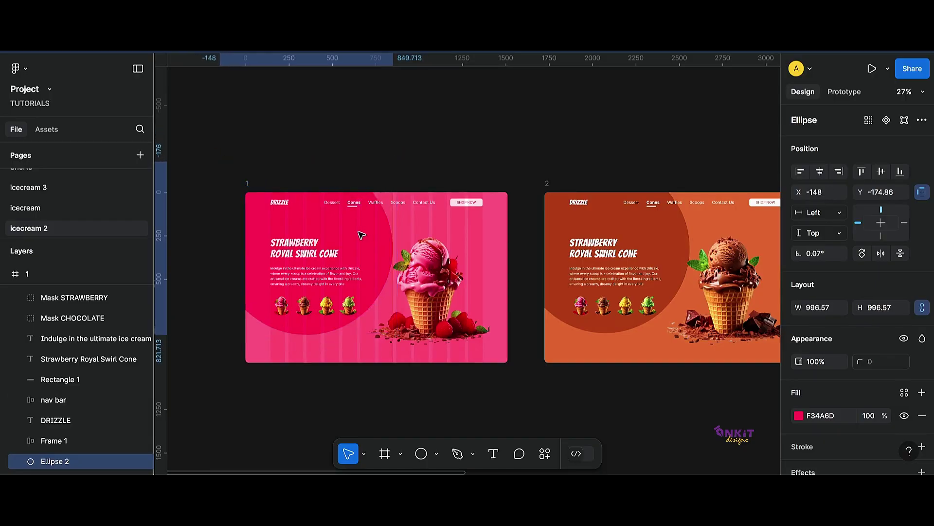
Step: Replace frame 2's circle with a copy of the enlarged circle from frame 1, sent behind the frame's content
{"action": "left_click", "coordinate": [560, 211]}
{"action": "key", "text": "Delete"}
{"action": "left_click", "coordinate": [273, 212]}
{"action": "key", "text": "ctrl+c"}
{"action": "left_click", "coordinate": [547, 183]}
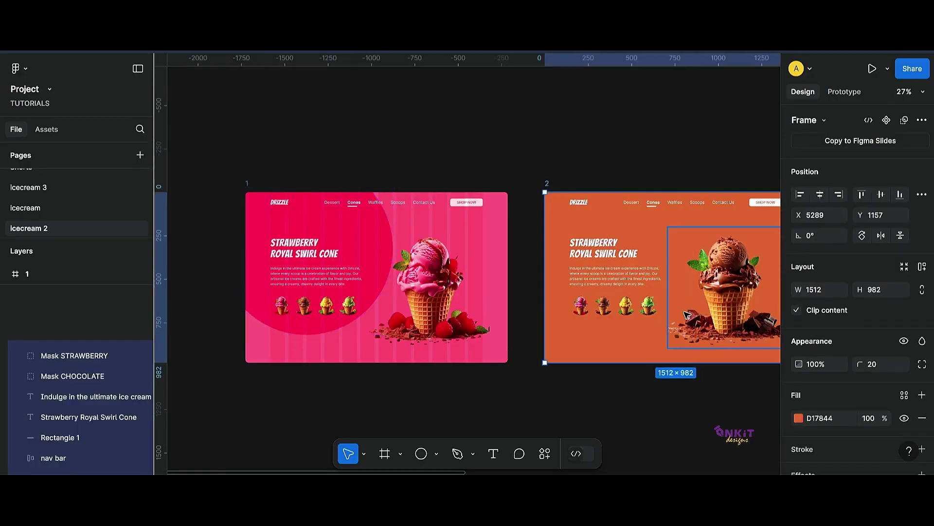
{"action": "key", "text": "ctrl+v"}
{"action": "scroll", "coordinate": [474, 285], "scroll_direction": "right", "scroll_amount": 3}
{"action": "right_click", "coordinate": [475, 286]}
{"action": "left_click", "coordinate": [506, 224]}
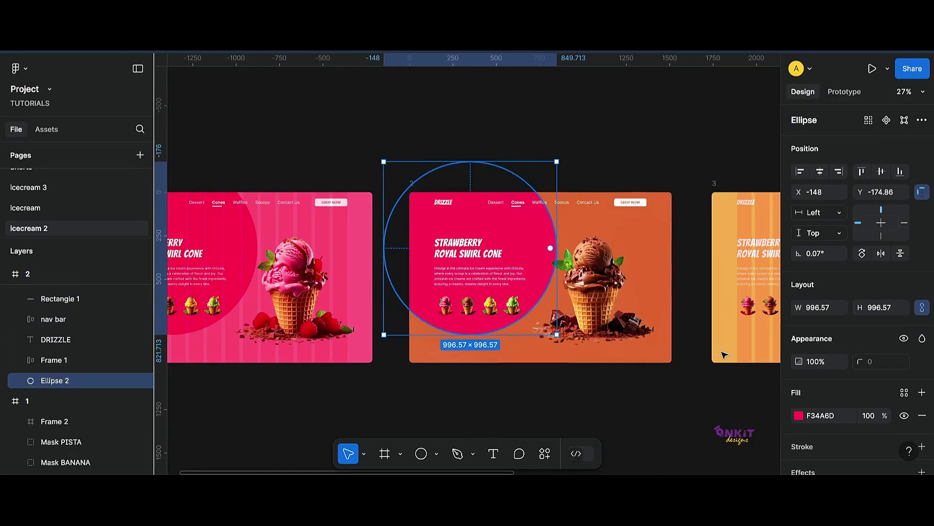
Step: Fill frame 2's circle with the dark brown A54C17, based on the sampled background colour
{"action": "left_click", "coordinate": [799, 415]}
{"action": "left_click", "coordinate": [646, 331]}
{"action": "left_click", "coordinate": [473, 303]}
{"action": "left_click_drag", "start_coordinate": [720, 222], "coordinate": [745, 256]}
{"action": "left_click", "coordinate": [768, 116]}
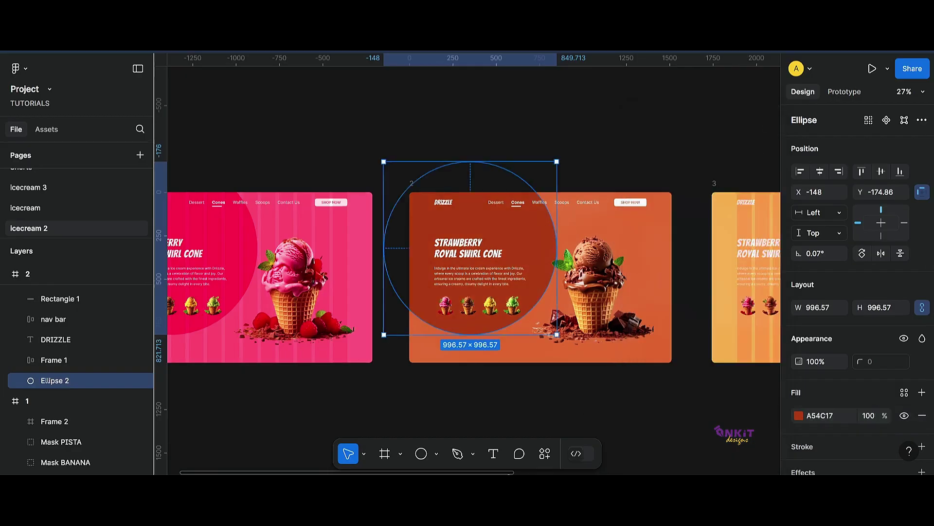
Step: Paste the circle into frame 3 and send it behind the frame's content
{"action": "scroll", "coordinate": [535, 272], "scroll_direction": "right", "scroll_amount": 5}
{"action": "left_click", "coordinate": [639, 291]}
{"action": "key", "text": "ctrl+v"}
{"action": "right_click", "coordinate": [636, 267]}
{"action": "left_click", "coordinate": [668, 223]}
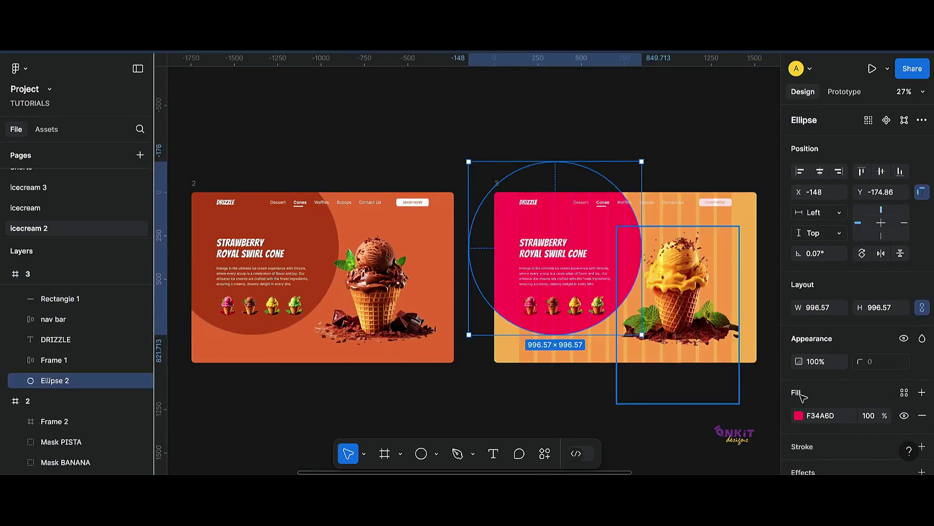
Step: Fill frame 3's circle with the deeper orange EE9A24, based on the sampled background colour
{"action": "left_click", "coordinate": [799, 415]}
{"action": "left_click", "coordinate": [645, 331]}
{"action": "left_click", "coordinate": [516, 351]}
{"action": "left_click_drag", "start_coordinate": [735, 219], "coordinate": [760, 230]}
{"action": "key", "text": "Escape"}
Step: Paste the circle into frame 4 and send it behind the frame's content
{"action": "scroll", "coordinate": [559, 341], "scroll_direction": "right", "scroll_amount": 6}
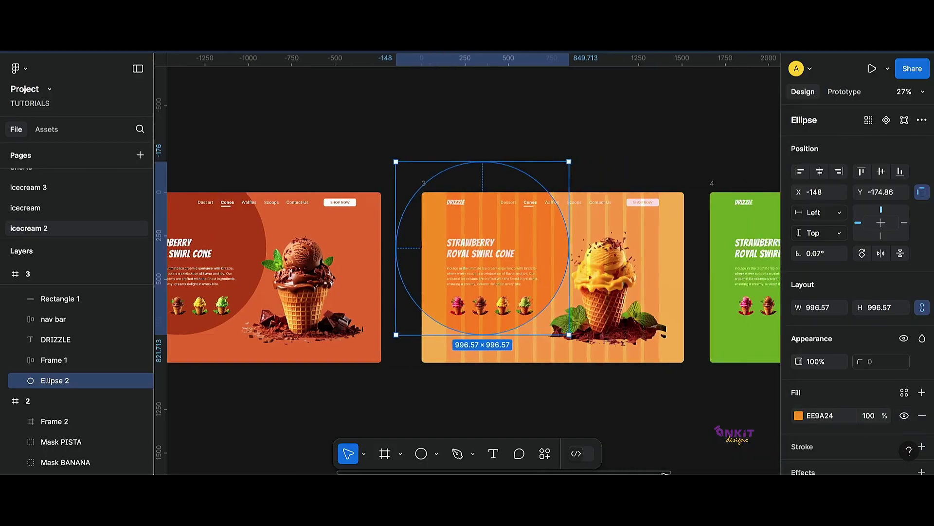
{"action": "left_click", "coordinate": [590, 332]}
{"action": "key", "text": "ctrl+v"}
{"action": "right_click", "coordinate": [540, 261]}
{"action": "left_click", "coordinate": [574, 225]}
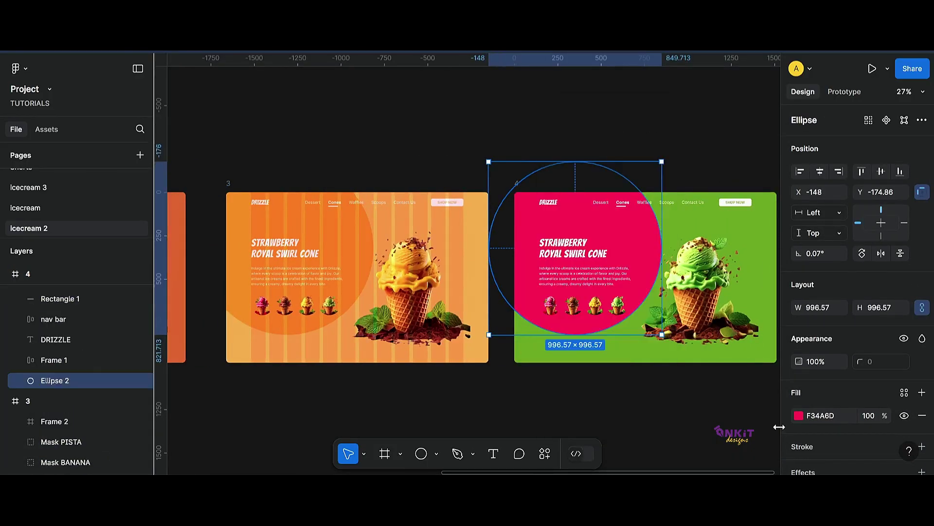
Step: Fill frame 4's circle with the dark green 54650D, based on the sampled background colour
{"action": "left_click", "coordinate": [798, 415]}
{"action": "left_click", "coordinate": [645, 331]}
{"action": "left_click", "coordinate": [616, 351]}
{"action": "left_click_drag", "start_coordinate": [737, 261], "coordinate": [746, 278]}
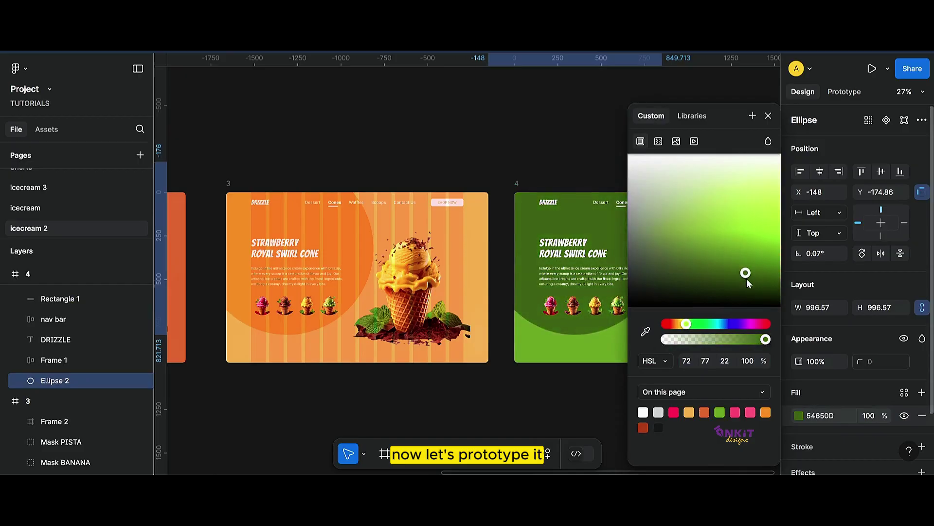
{"action": "left_click", "coordinate": [611, 152]}
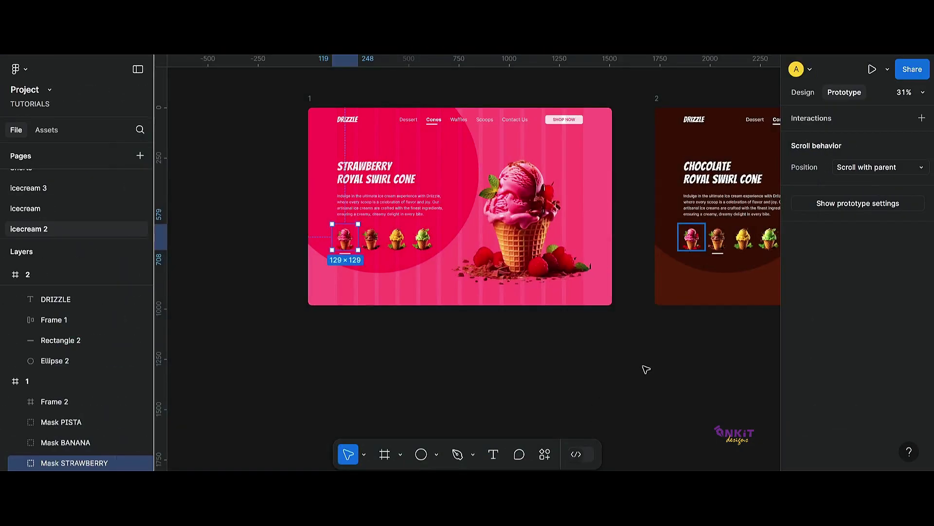
Step: Connect the chocolate thumbnail in frame 1 to frame 2 with an On click, Navigate to interaction
{"action": "left_click", "coordinate": [646, 370]}
{"action": "scroll", "coordinate": [723, 325], "scroll_direction": "up", "scroll_amount": 2}
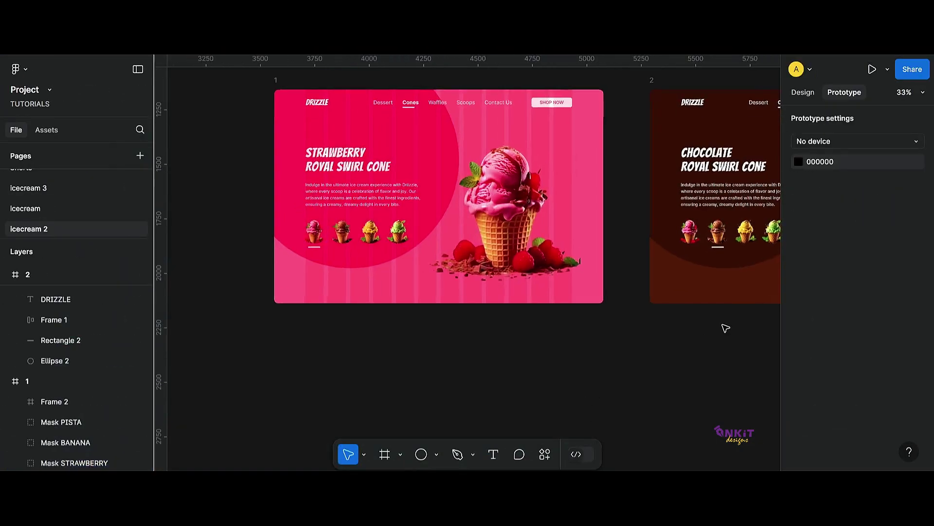
{"action": "scroll", "coordinate": [740, 329], "scroll_direction": "up", "scroll_amount": 2}
{"action": "scroll", "coordinate": [752, 331], "scroll_direction": "up", "scroll_amount": 2}
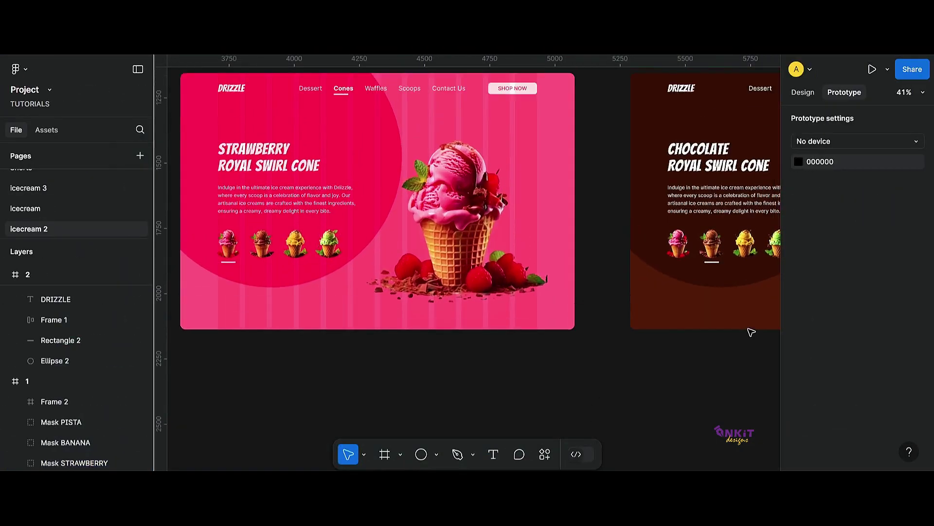
{"action": "left_click", "coordinate": [268, 260]}
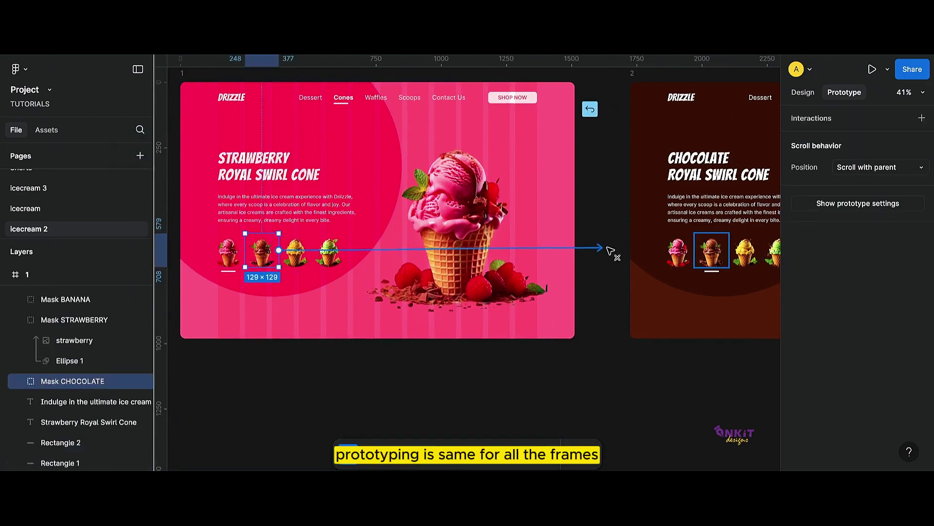
{"action": "left_click_drag", "start_coordinate": [610, 250], "coordinate": [635, 243]}
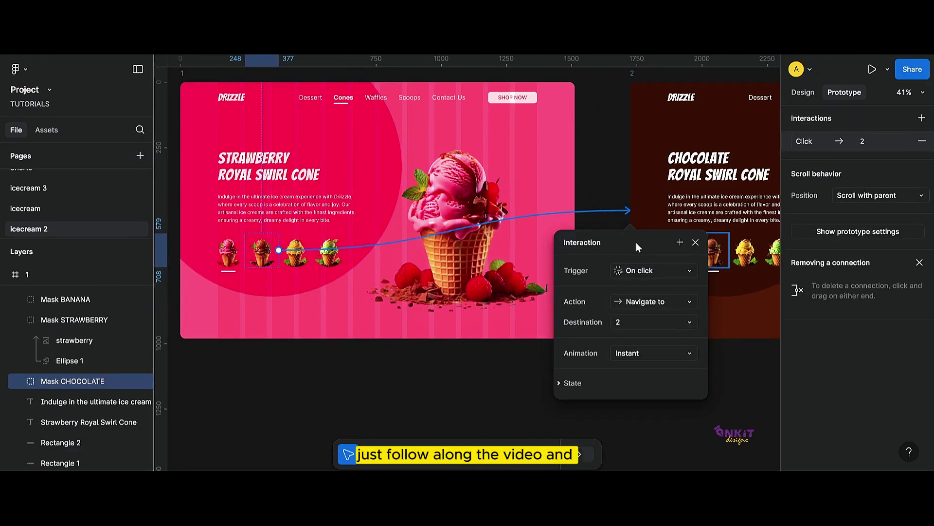
Step: Set the animation of the connection from frame 1 to frame 2 to Smart animate with a 1200 ms duration
{"action": "left_click", "coordinate": [692, 354]}
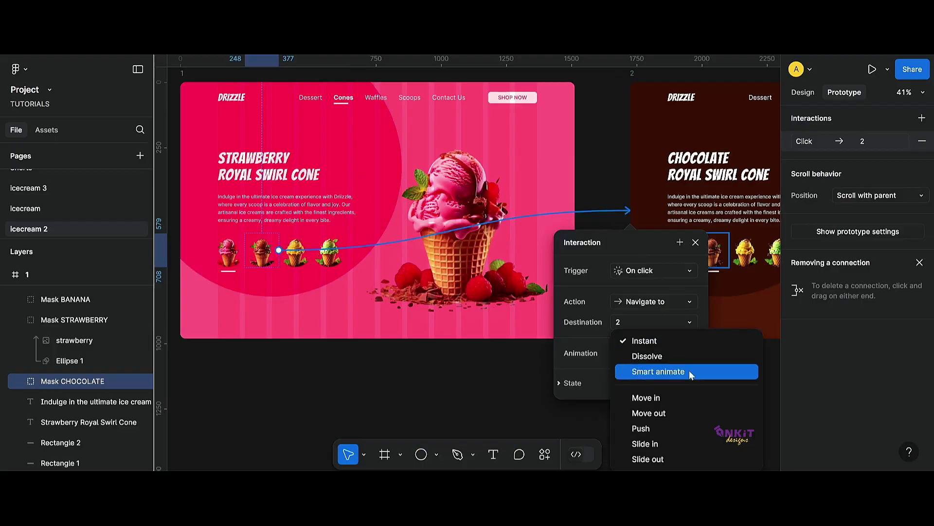
{"action": "left_click", "coordinate": [689, 371]}
{"action": "left_click_drag", "start_coordinate": [644, 244], "coordinate": [615, 145]}
{"action": "left_click", "coordinate": [621, 295]}
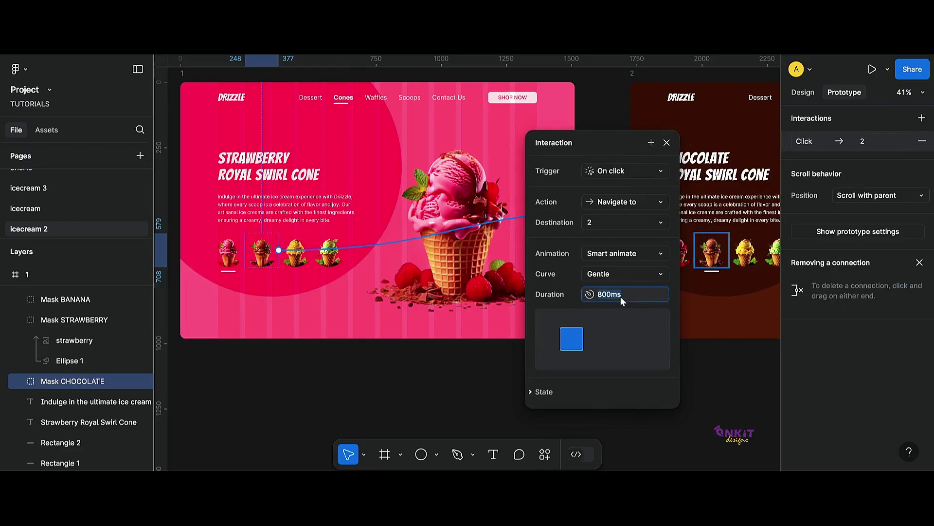
{"action": "type", "text": "1200"}
{"action": "left_click", "coordinate": [656, 416]}
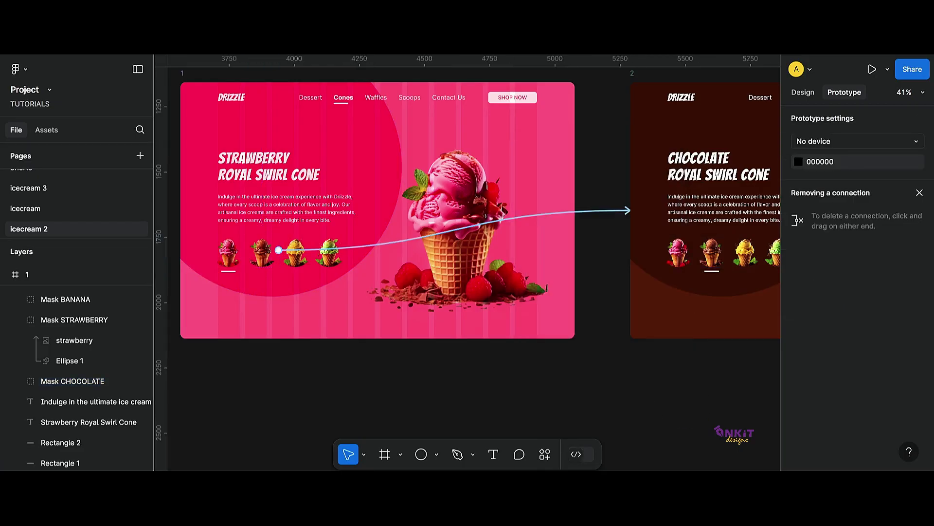
Step: Connect the banana thumbnail in frame 2 to frame 3 with an On click, Navigate to interaction using Smart animate
{"action": "scroll", "coordinate": [474, 263], "scroll_direction": "right", "scroll_amount": 10}
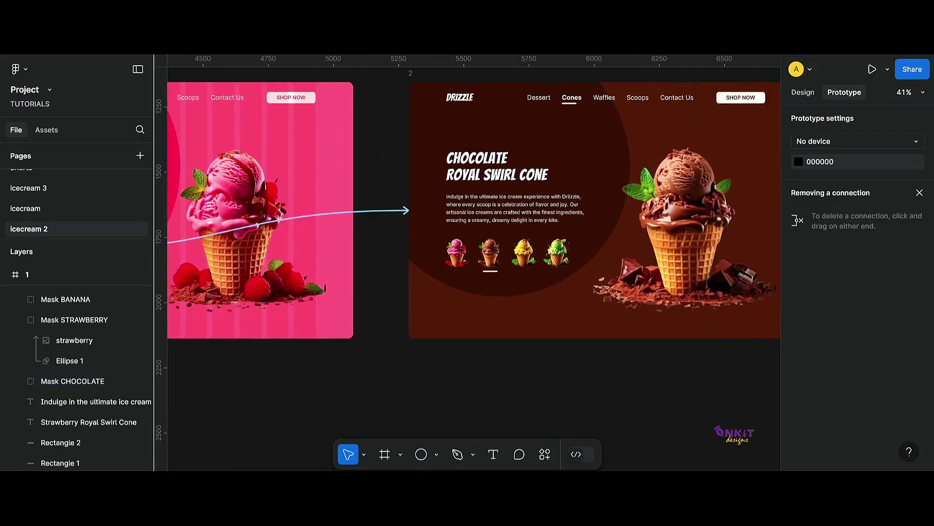
{"action": "scroll", "coordinate": [415, 396], "scroll_direction": "right", "scroll_amount": 2}
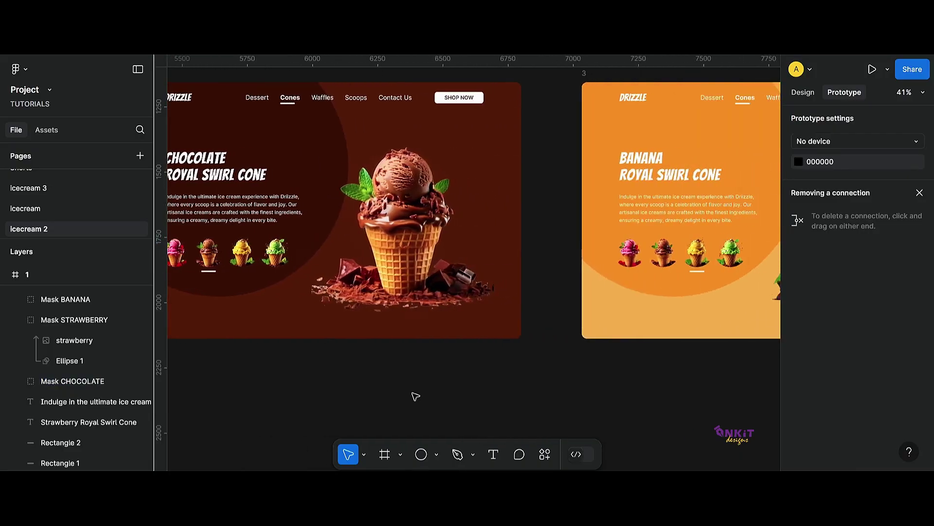
{"action": "left_click", "coordinate": [242, 267]}
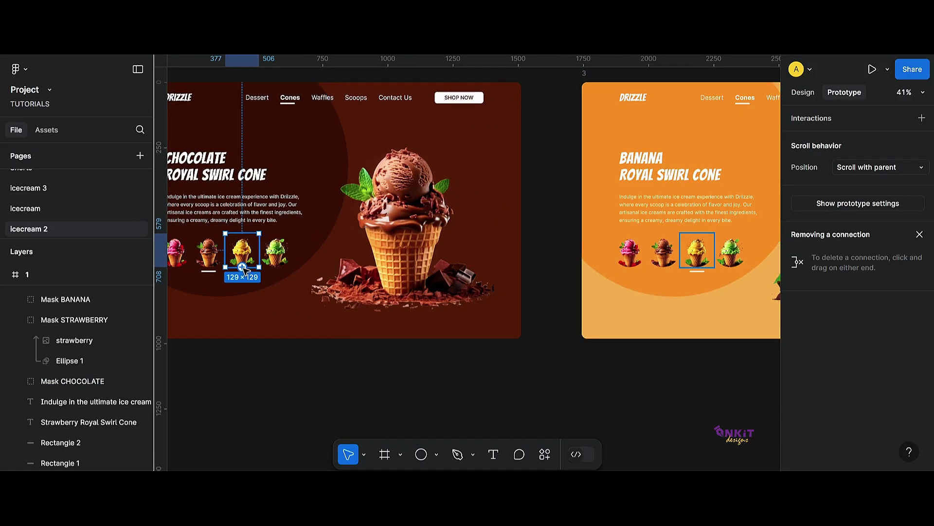
{"action": "left_click_drag", "start_coordinate": [243, 268], "coordinate": [592, 257]}
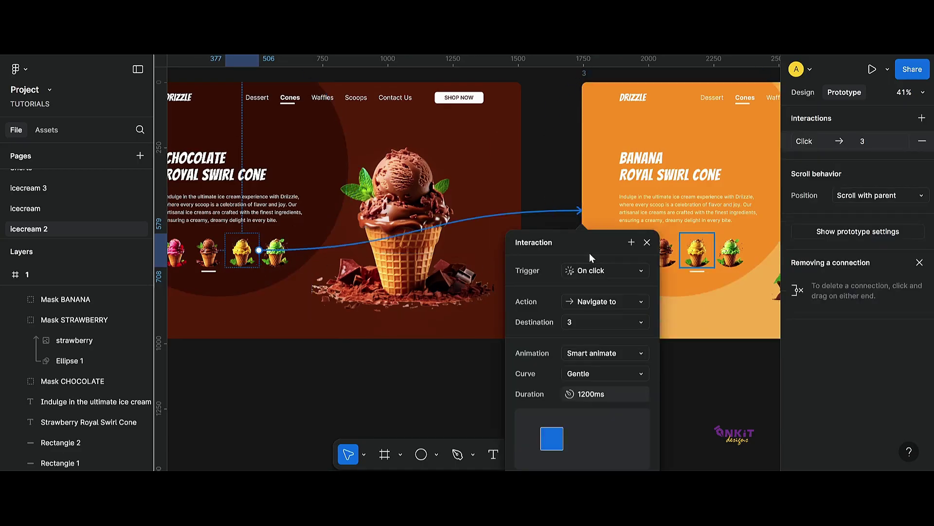
{"action": "left_click", "coordinate": [647, 242]}
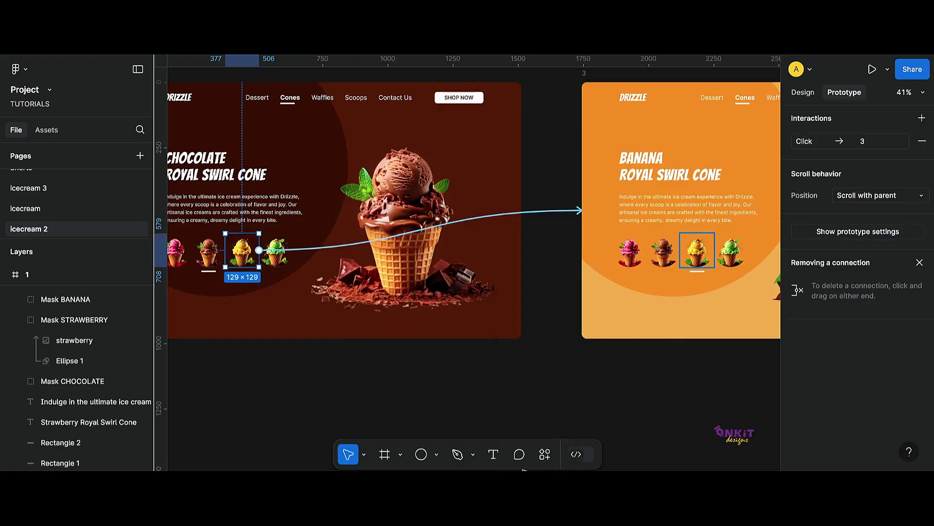
Step: Connect the pistachio thumbnail in frame 3 to frame 4 with an On click, Navigate to interaction using Smart animate
{"action": "scroll", "coordinate": [691, 467], "scroll_direction": "right", "scroll_amount": 8}
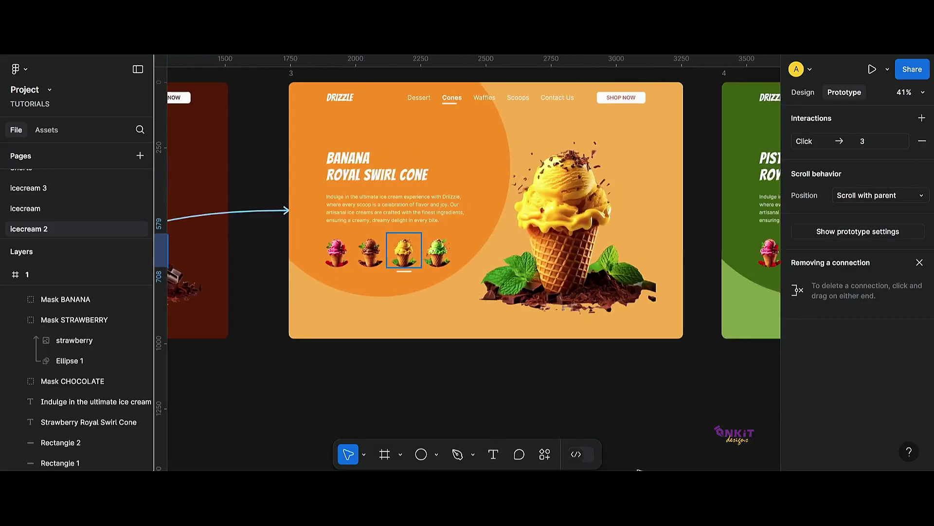
{"action": "scroll", "coordinate": [690, 467], "scroll_direction": "right", "scroll_amount": 1}
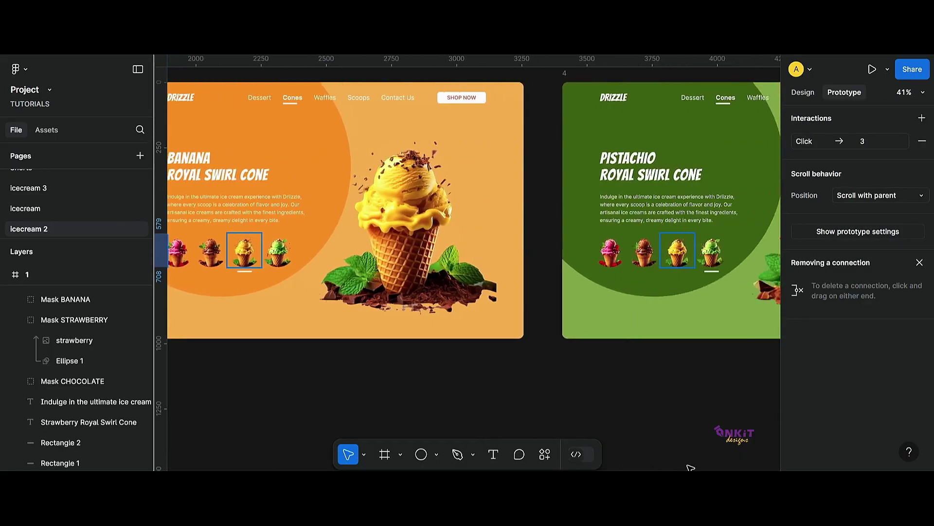
{"action": "scroll", "coordinate": [691, 467], "scroll_direction": "right", "scroll_amount": 1}
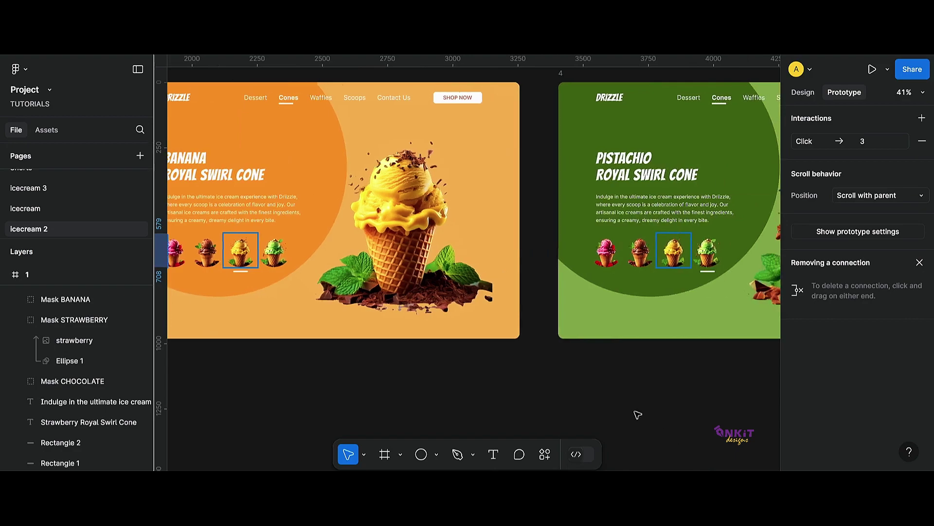
{"action": "left_click", "coordinate": [281, 263]}
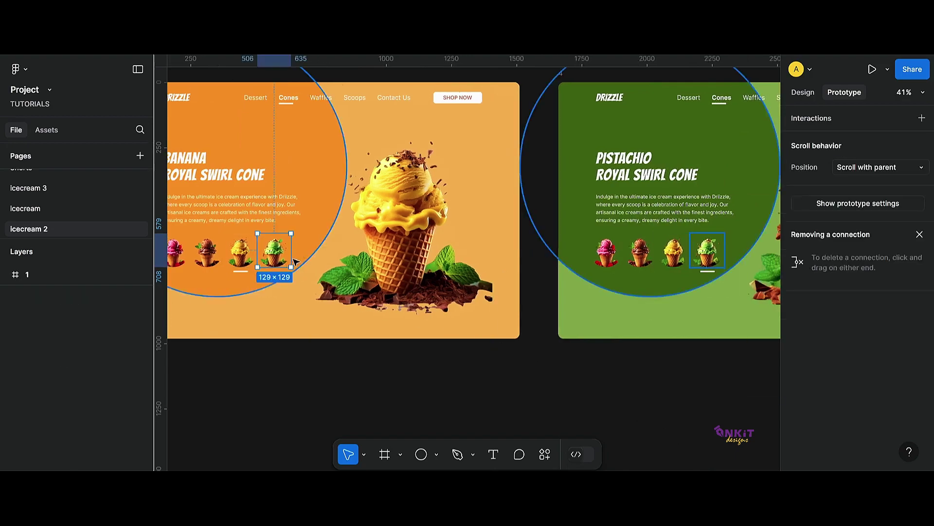
{"action": "left_click_drag", "start_coordinate": [276, 268], "coordinate": [560, 242]}
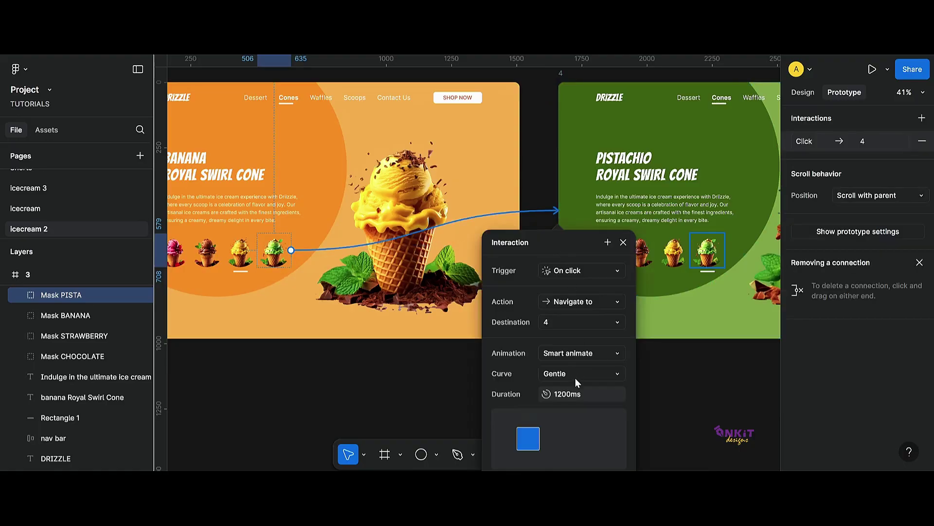
{"action": "left_click", "coordinate": [624, 242]}
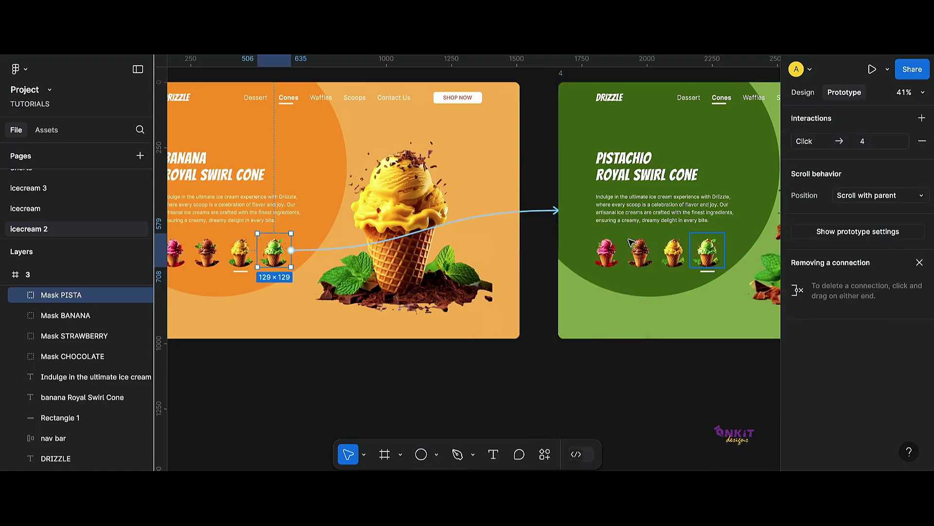
Step: Connect the strawberry thumbnail in frame 4 back to frame 1 with an On click, Navigate to interaction using Smart animate
{"action": "scroll", "coordinate": [408, 320], "scroll_direction": "down", "scroll_amount": 5}
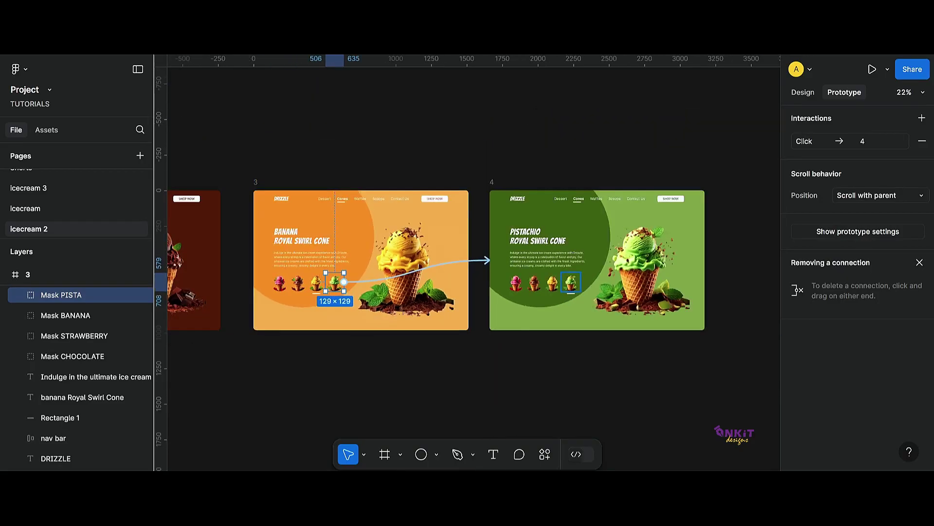
{"action": "scroll", "coordinate": [473, 260], "scroll_direction": "left", "scroll_amount": 3}
{"action": "left_click", "coordinate": [591, 289]}
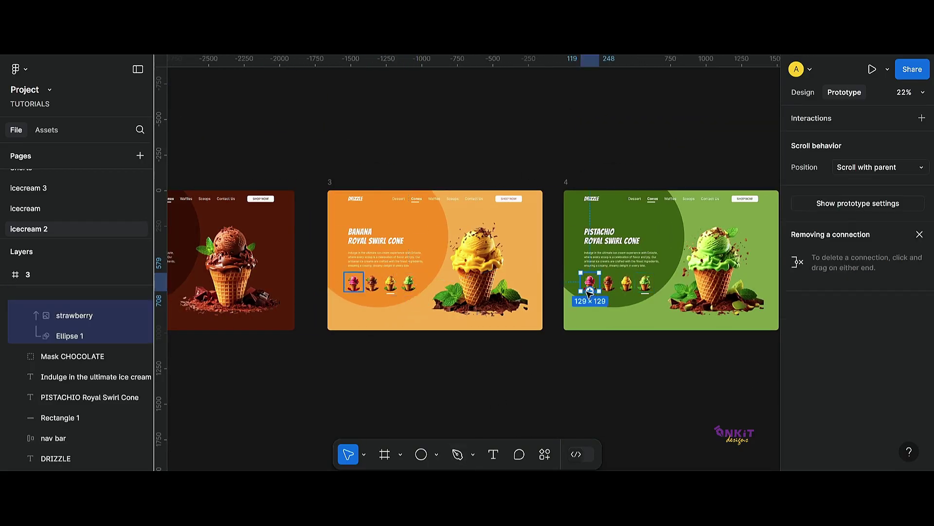
{"action": "left_click_drag", "start_coordinate": [590, 290], "coordinate": [566, 267]}
{"action": "left_click_drag", "start_coordinate": [568, 299], "coordinate": [459, 138]}
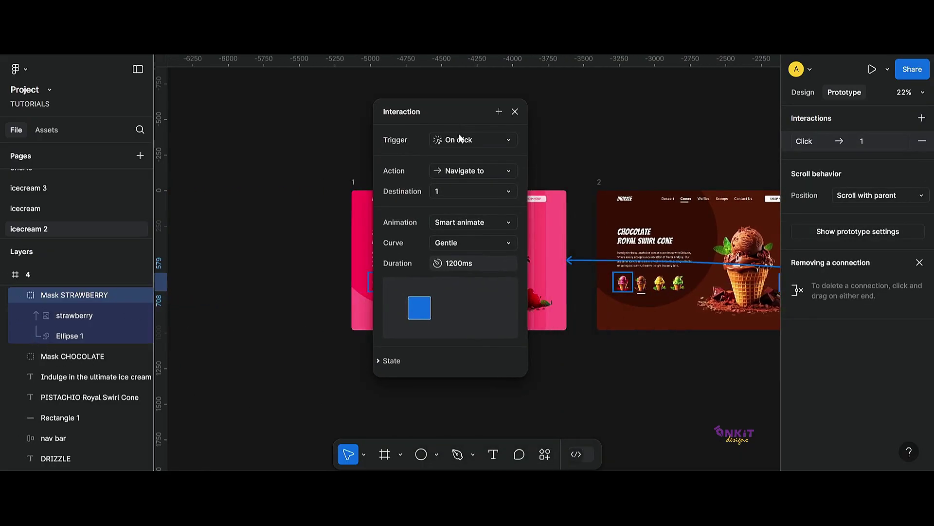
{"action": "left_click", "coordinate": [515, 111]}
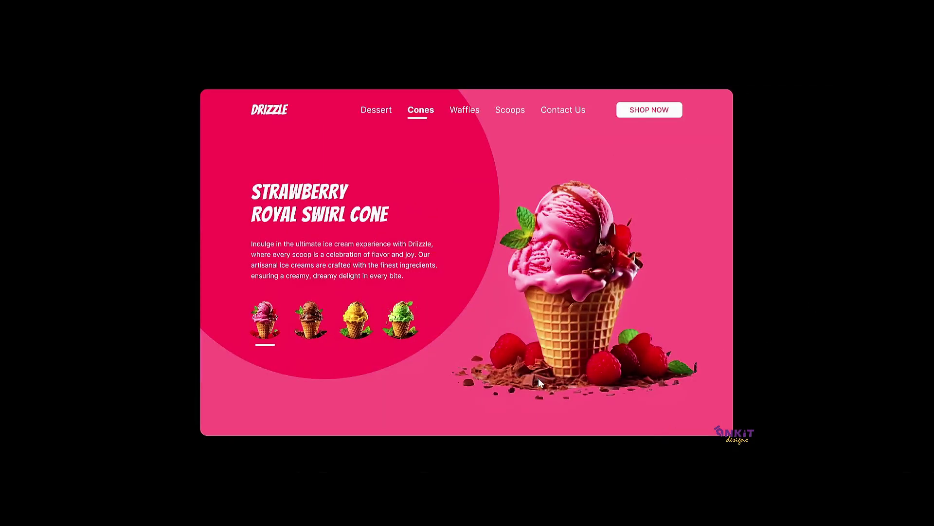
Step: Test the running prototype by cycling through the chocolate, banana, pistachio and strawberry thumbnails, checking each transition between flavours
{"action": "left_click", "coordinate": [304, 333]}
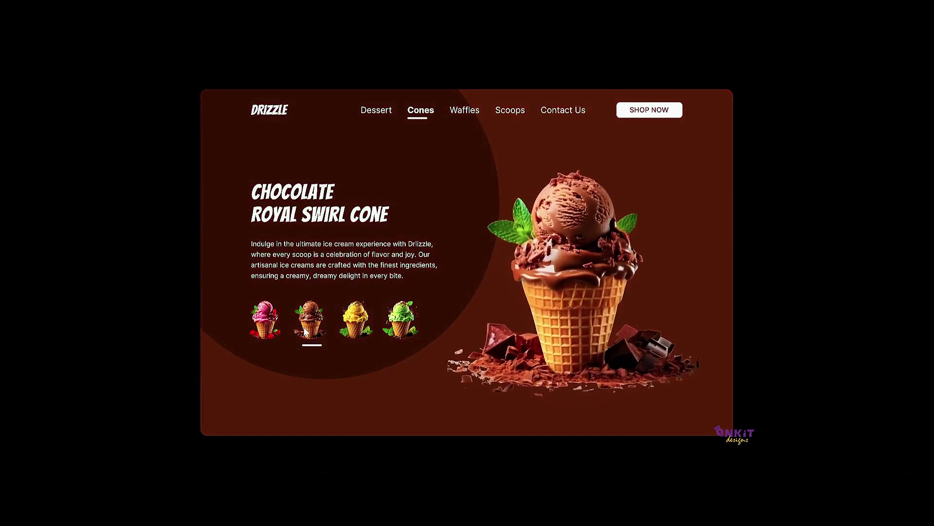
{"action": "left_click", "coordinate": [355, 322]}
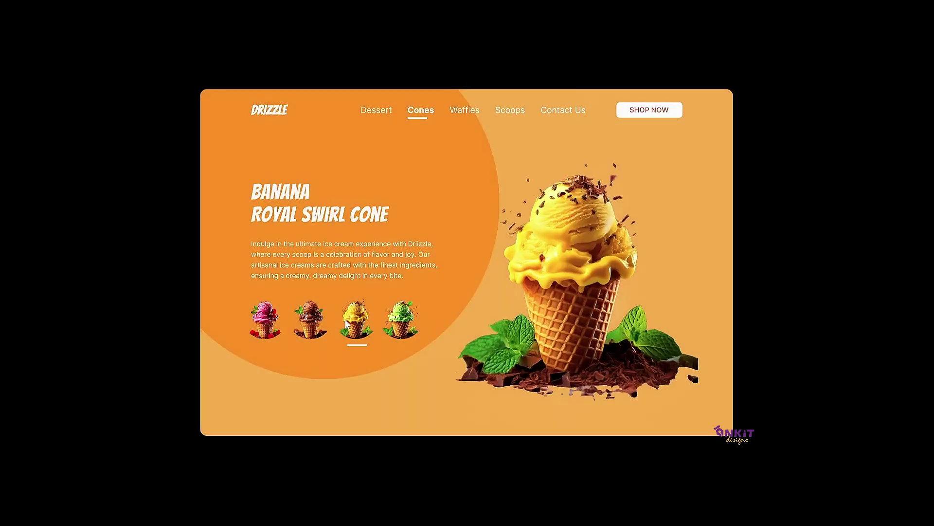
{"action": "left_click", "coordinate": [398, 323]}
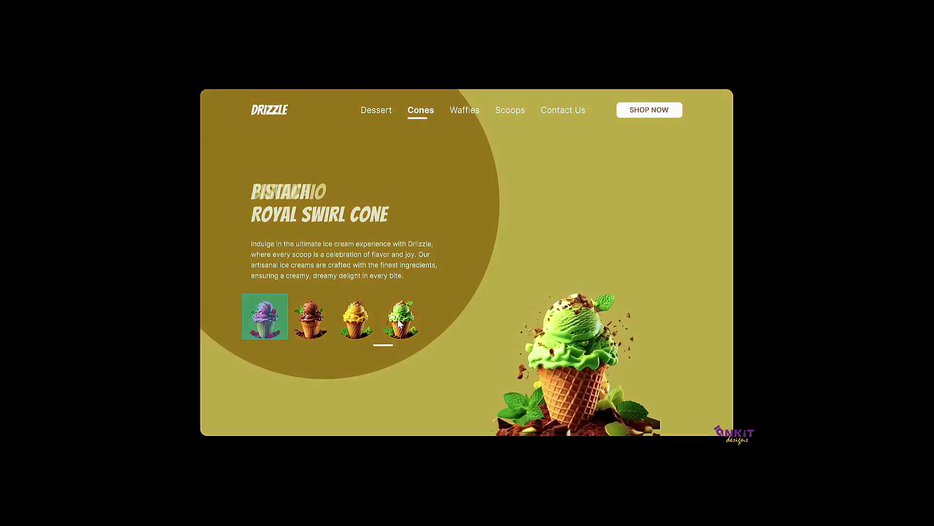
{"action": "left_click", "coordinate": [274, 331]}
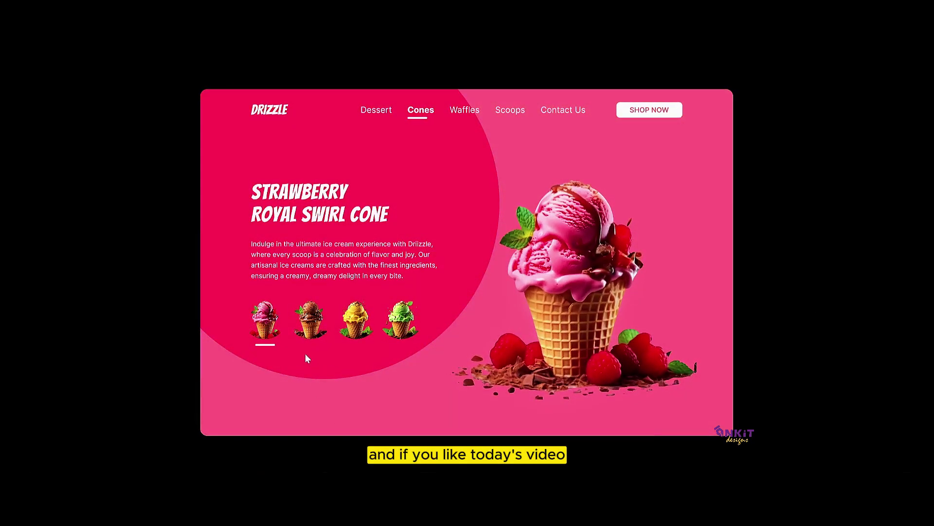
{"action": "left_click", "coordinate": [305, 333]}
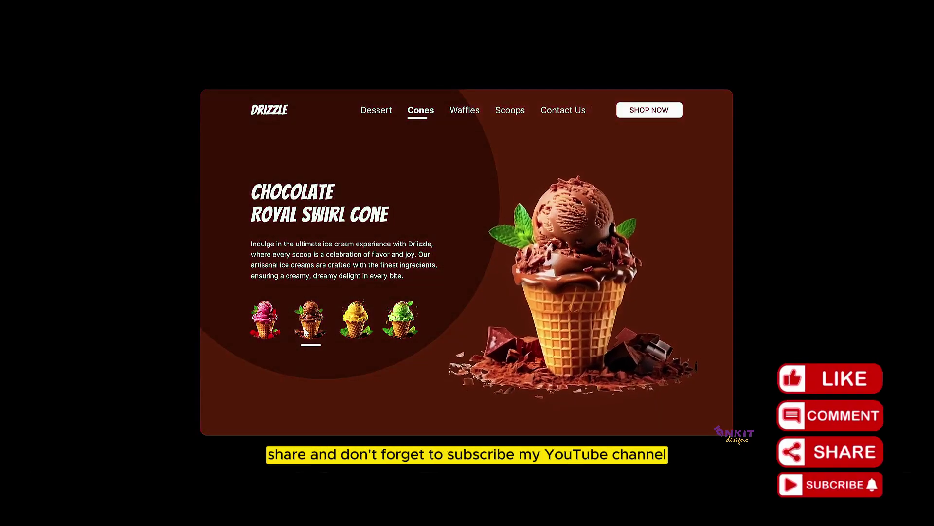
{"action": "left_click", "coordinate": [356, 320]}
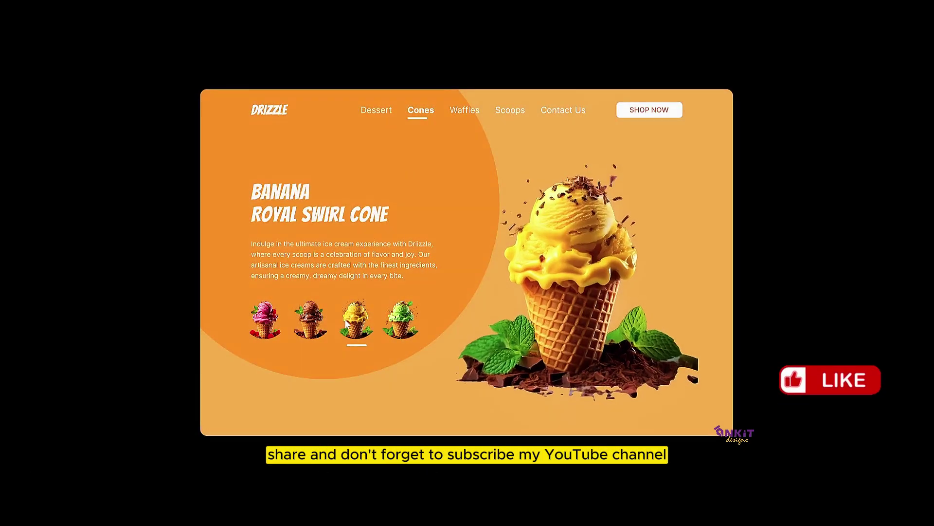
{"action": "left_click", "coordinate": [398, 319]}
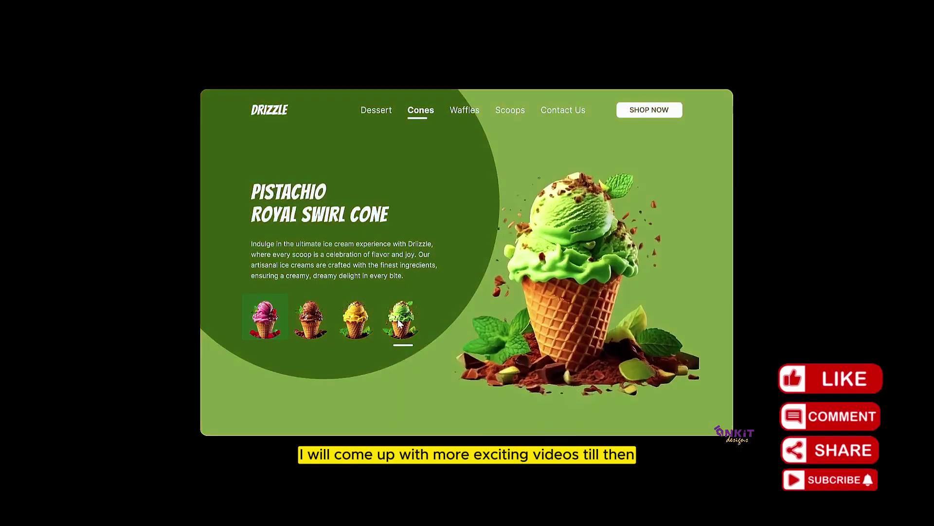